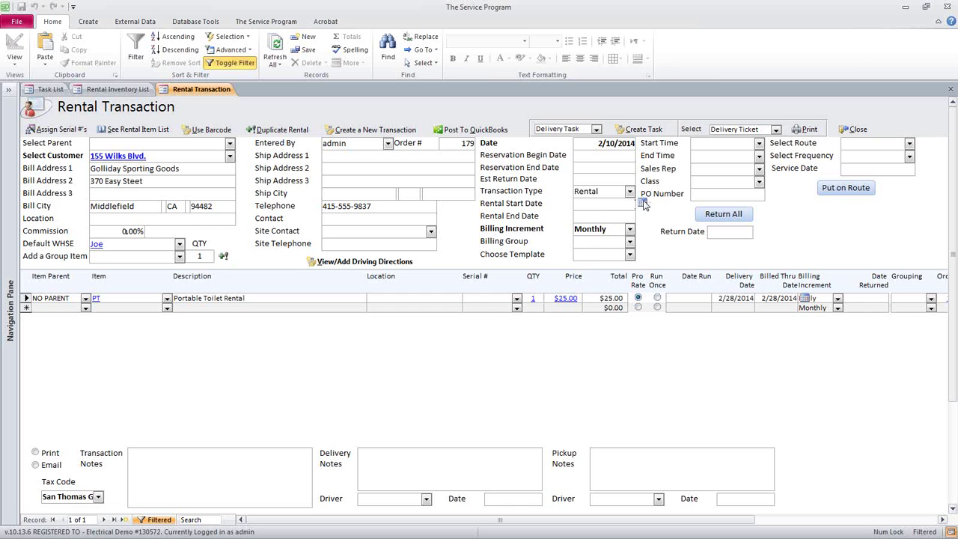
Set the billing increment of the Portable Toilet Rental line to Monthly
click(643, 204)
click(837, 298)
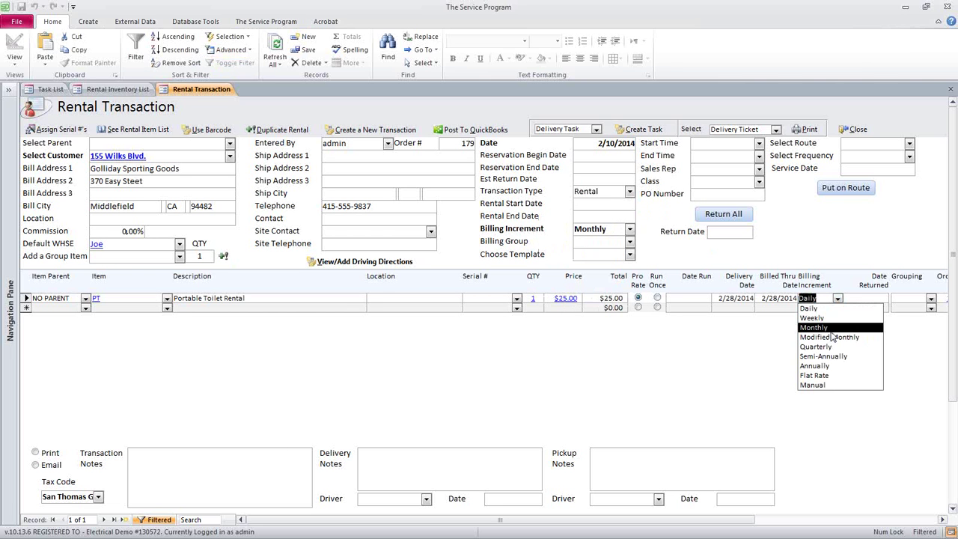
click(830, 329)
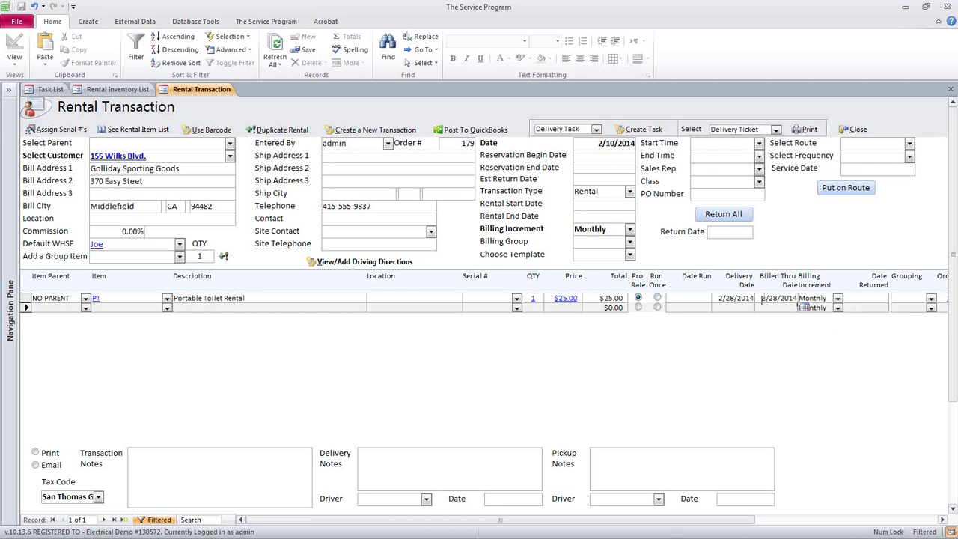
drag(761, 299, 801, 299)
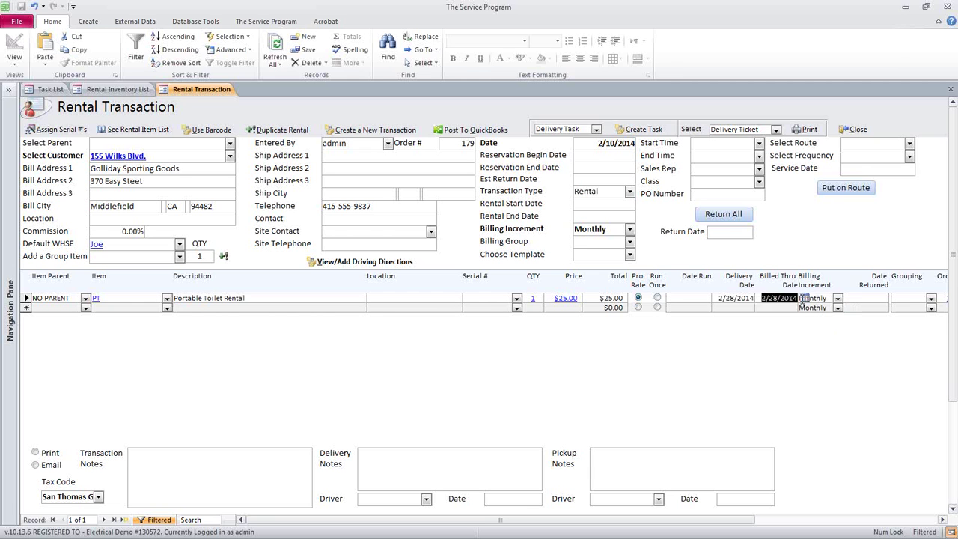
click(803, 298)
click(802, 309)
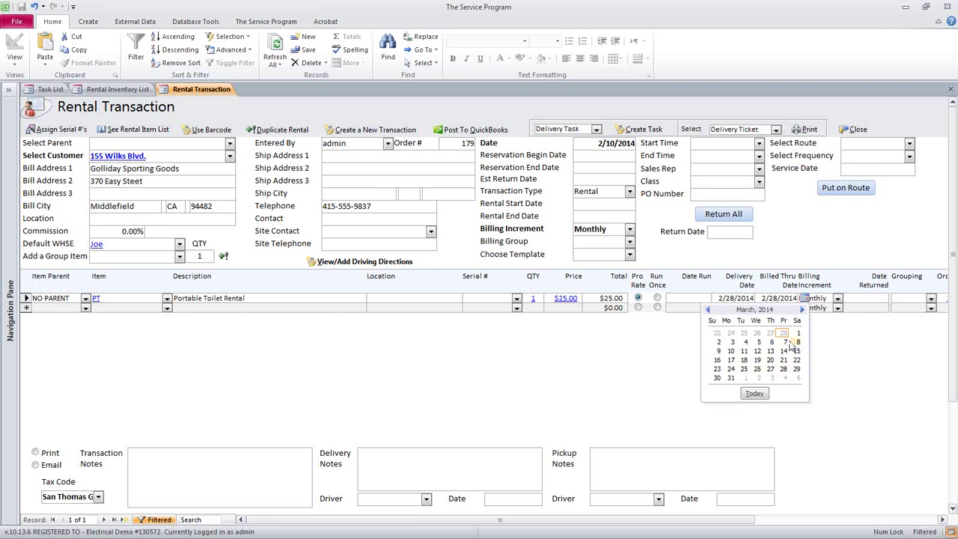
key(Escape)
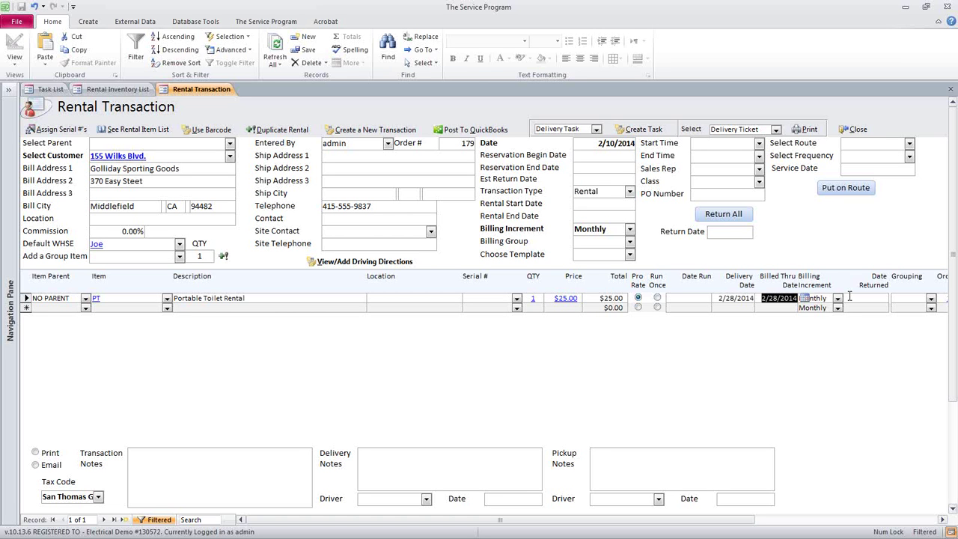
Set the Portable Toilet Rental line's delivery date to 3/3/2014 and its billed-thru date to 3/30/2014
click(732, 297)
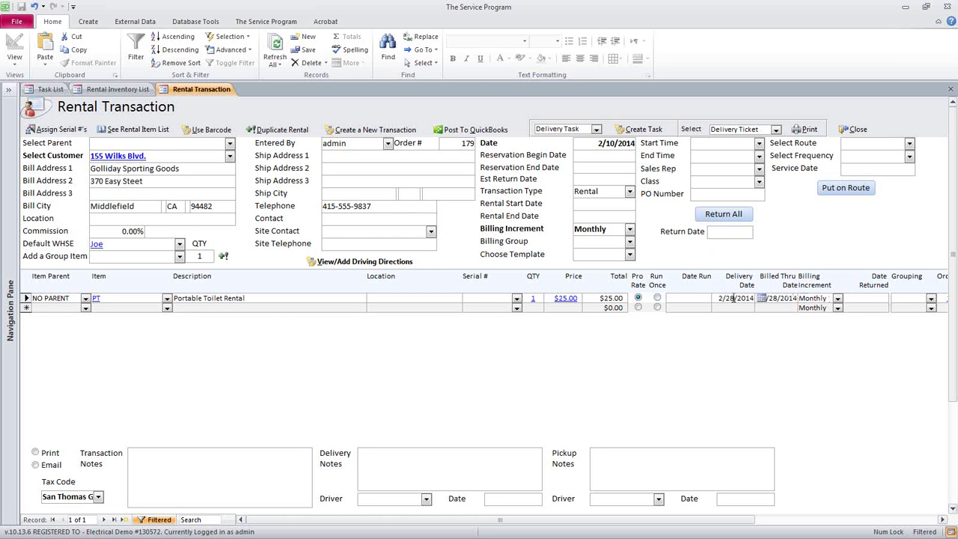
click(763, 298)
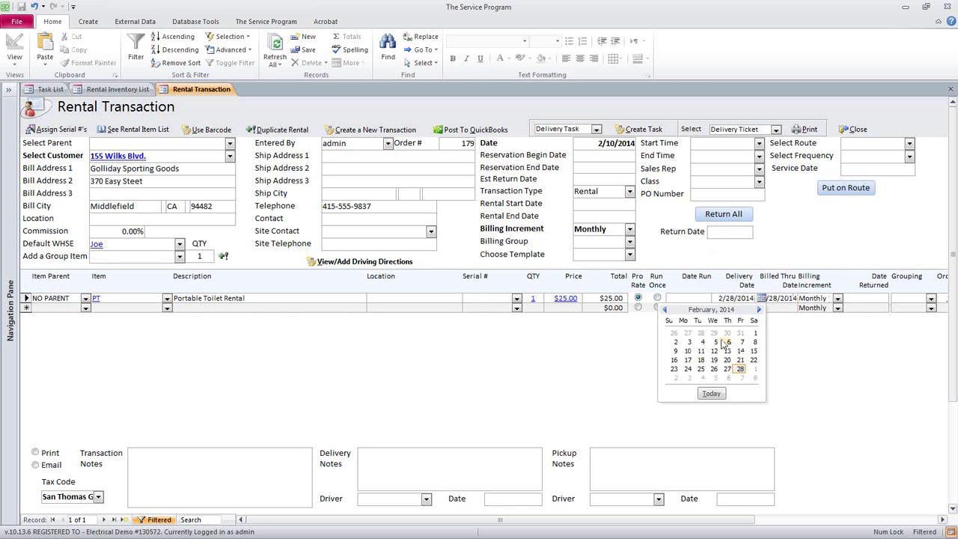
key(Escape)
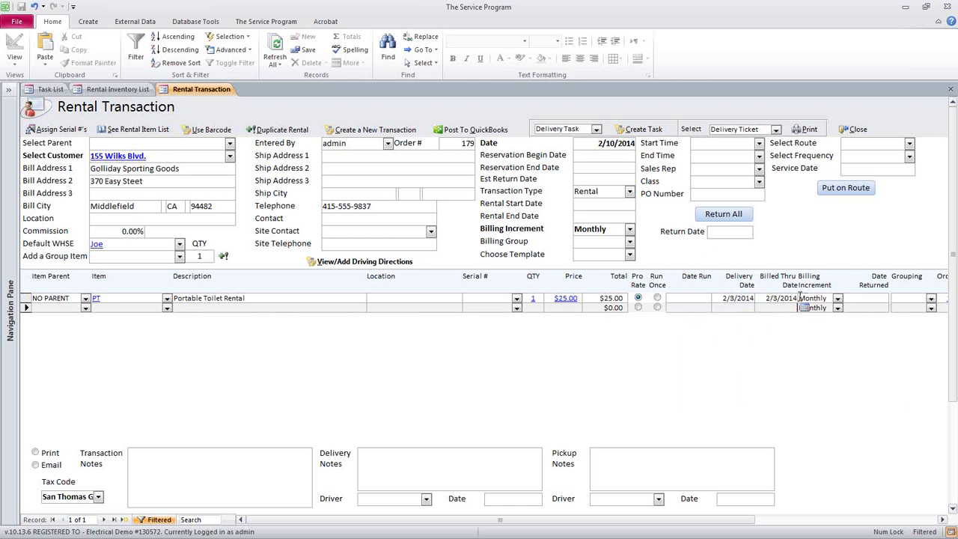
click(761, 299)
click(758, 309)
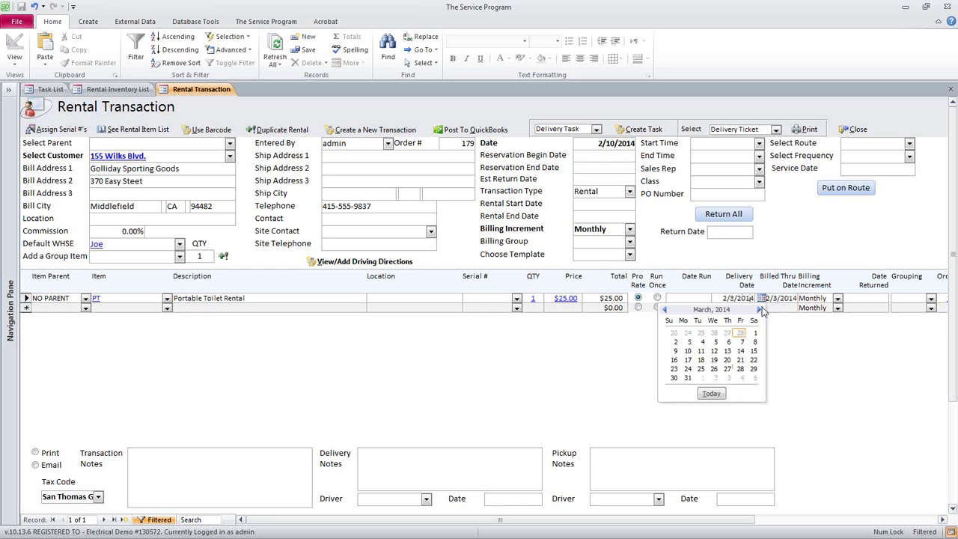
click(688, 342)
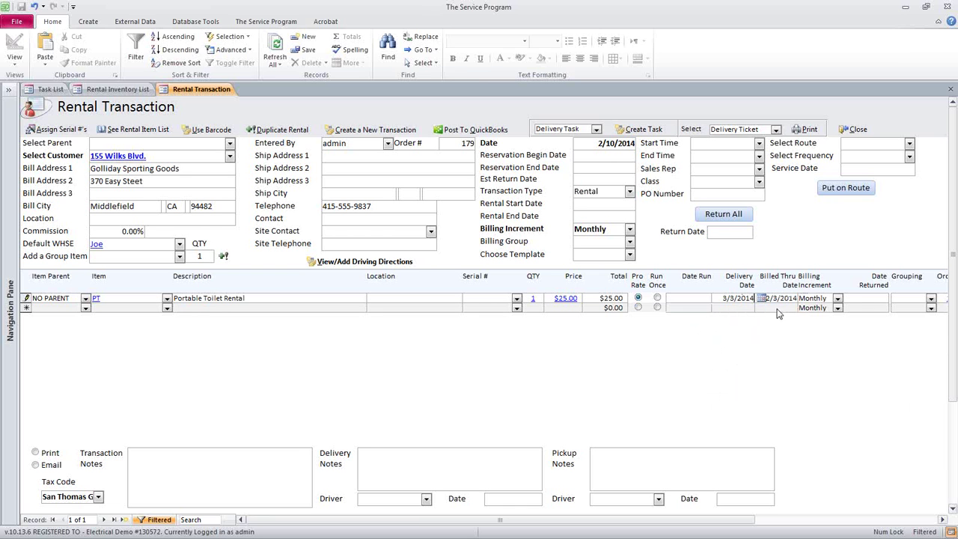
click(802, 298)
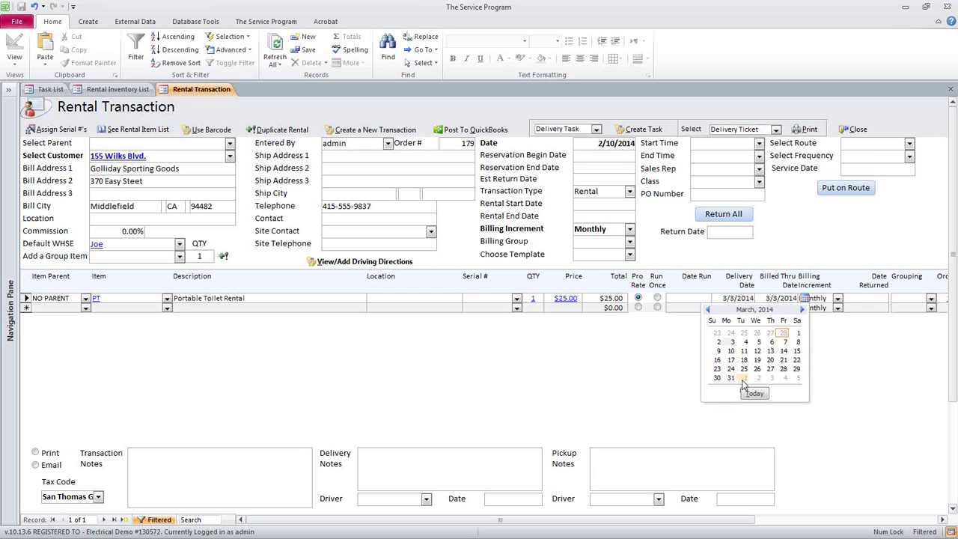
key(Escape)
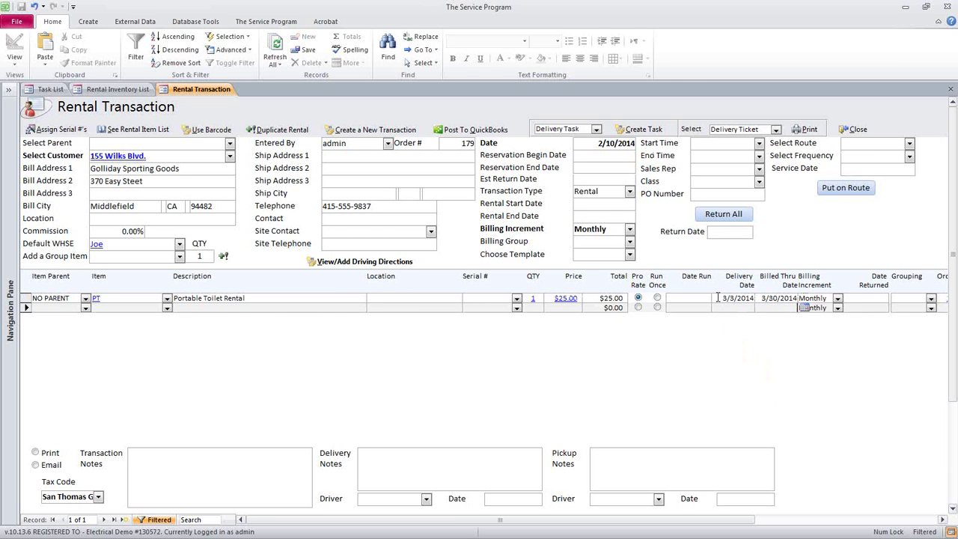
Set the transaction's rental start date to 3/3/2014 and its rental end date to 3/30/2014
click(615, 206)
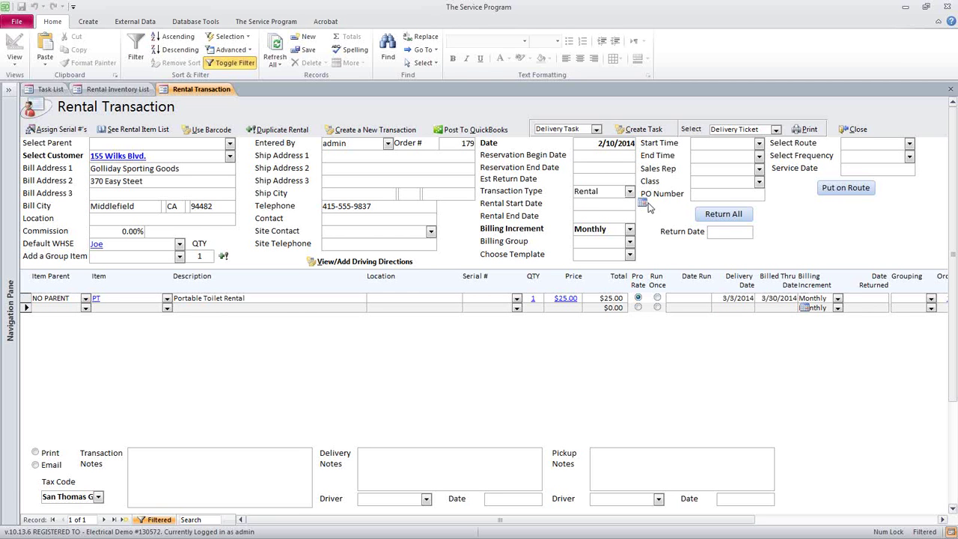
click(643, 203)
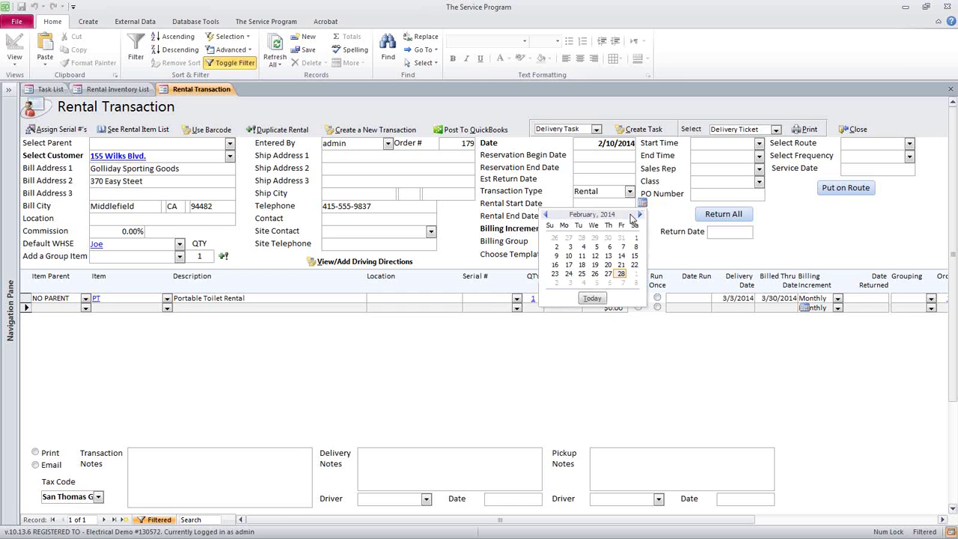
click(571, 282)
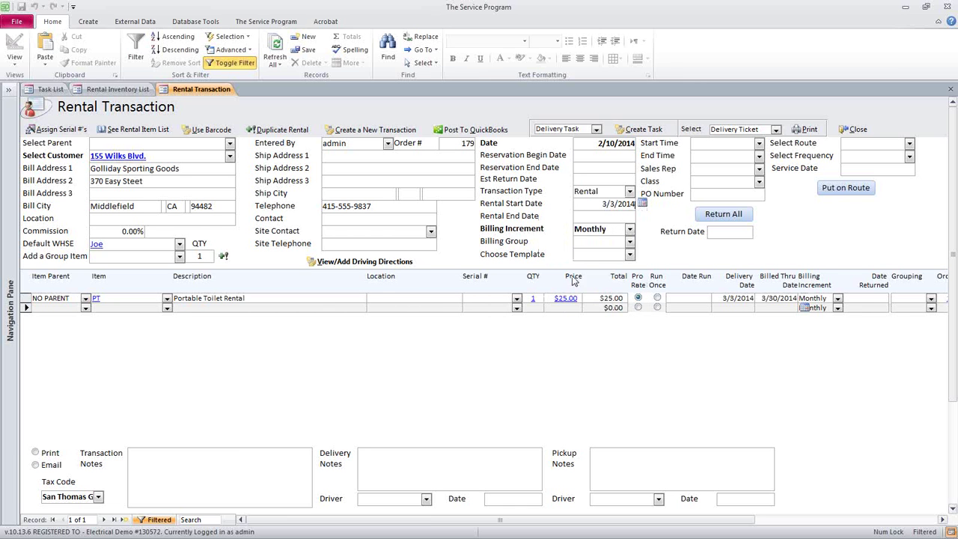
click(642, 216)
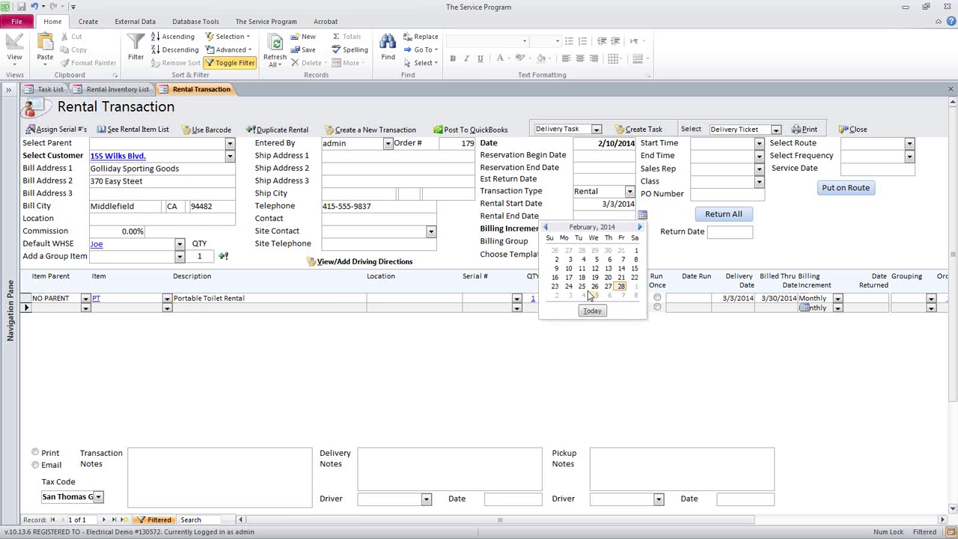
click(640, 226)
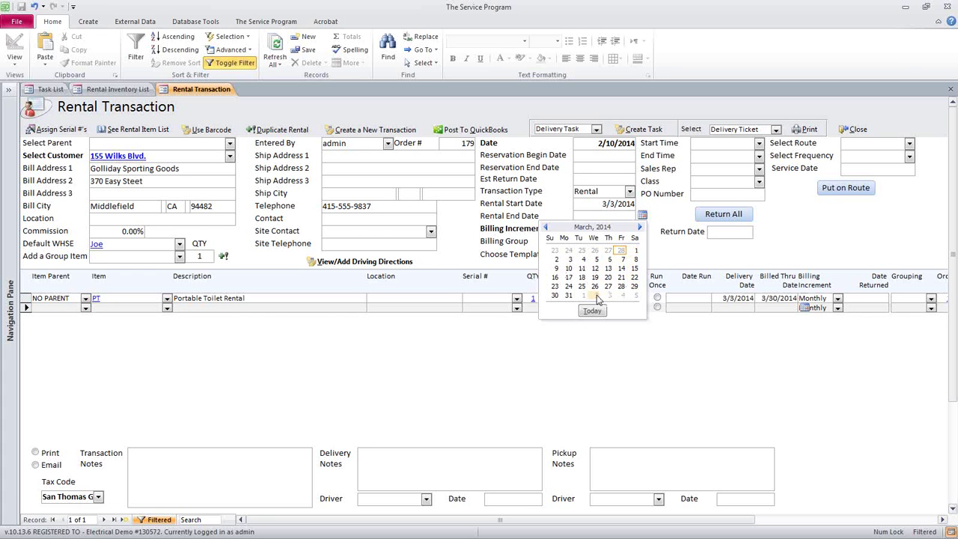
click(554, 297)
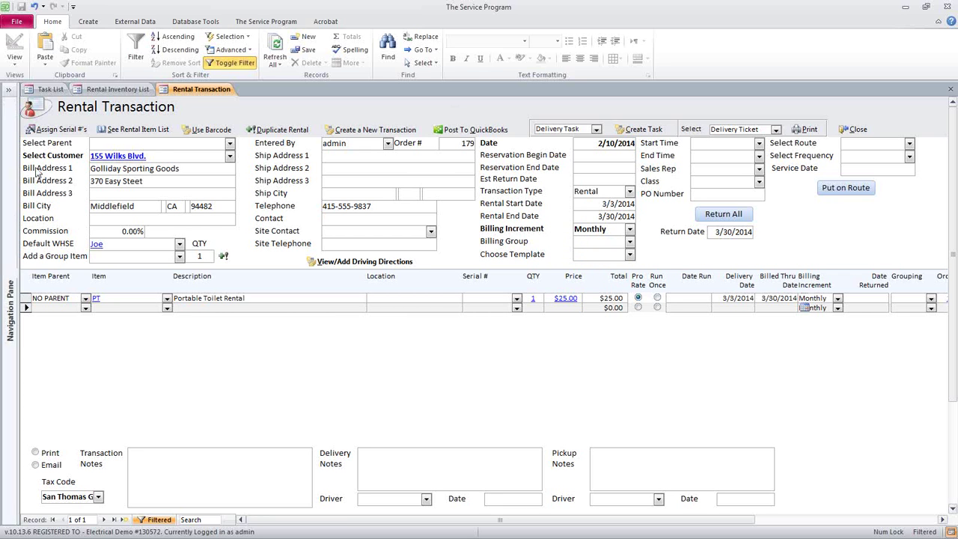
Post the rental transaction to QuickBooks as an invoice and accept the confirmation
click(475, 129)
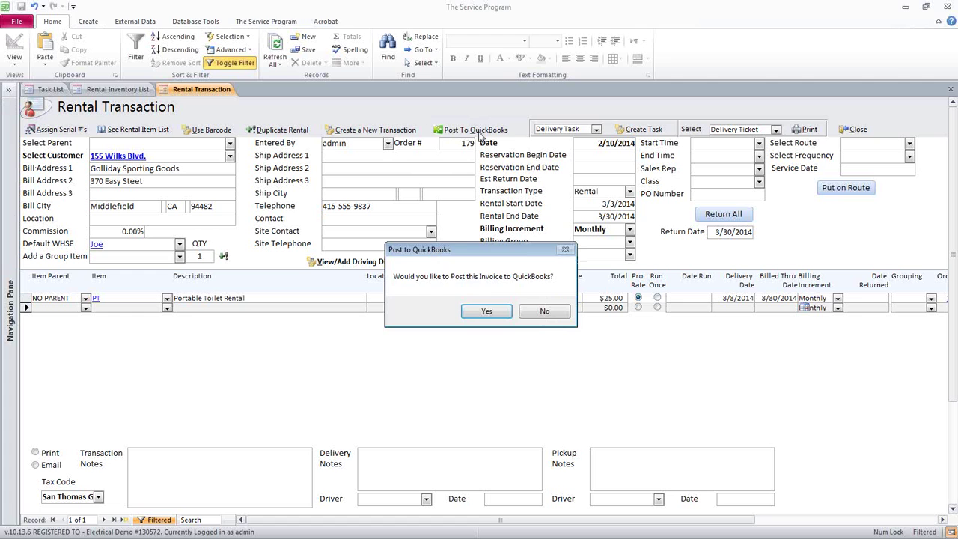
click(479, 315)
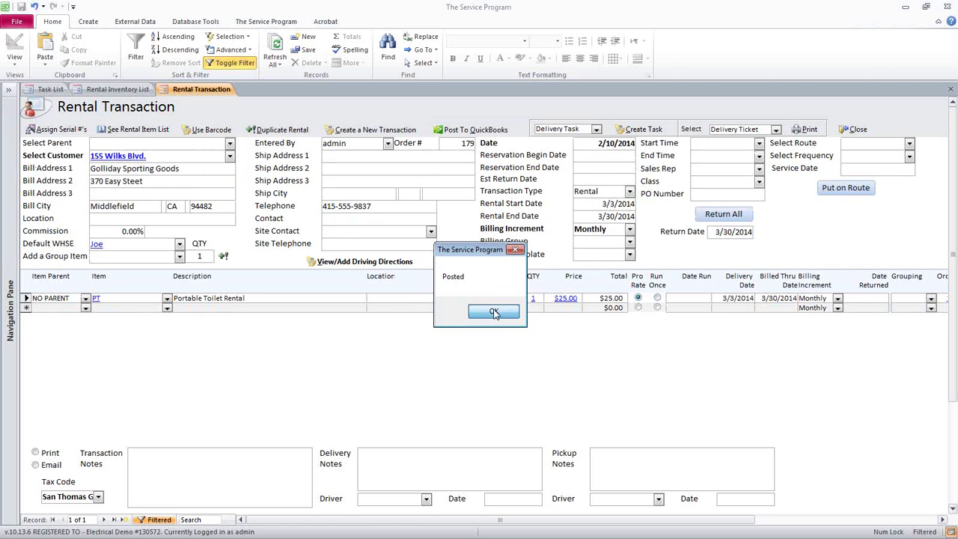
click(492, 312)
click(494, 308)
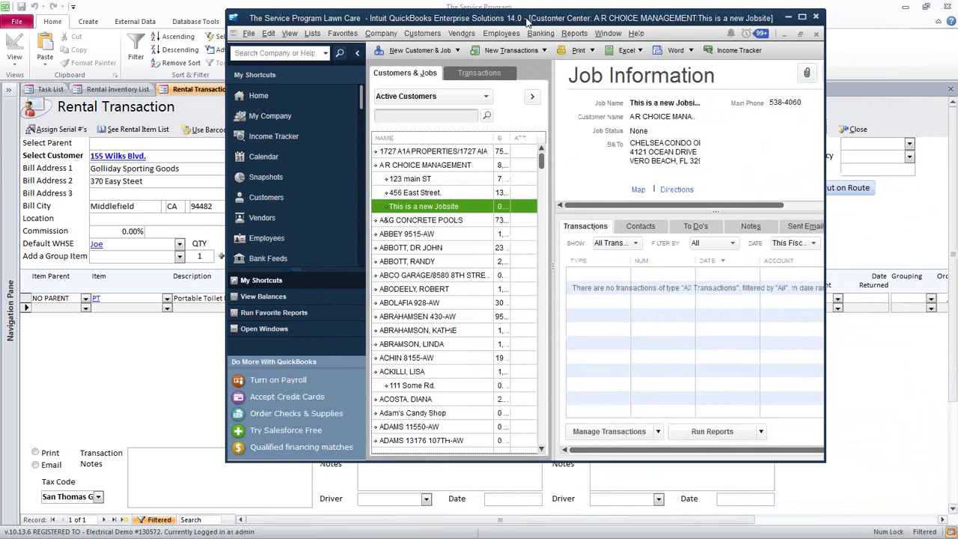
Switch to QuickBooks and search the customer list for "155" to look for the rental customer's record
double_click(526, 23)
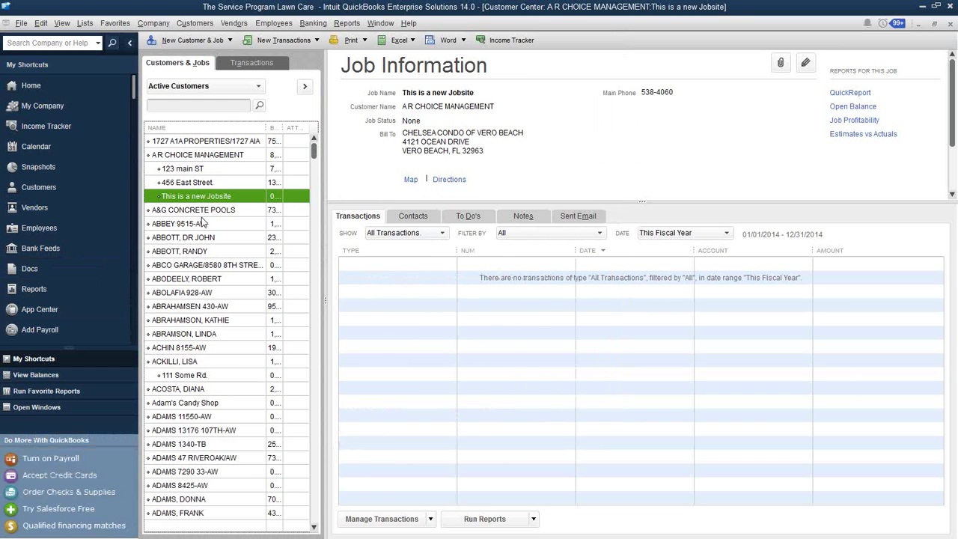
scroll(214, 335, down, 1)
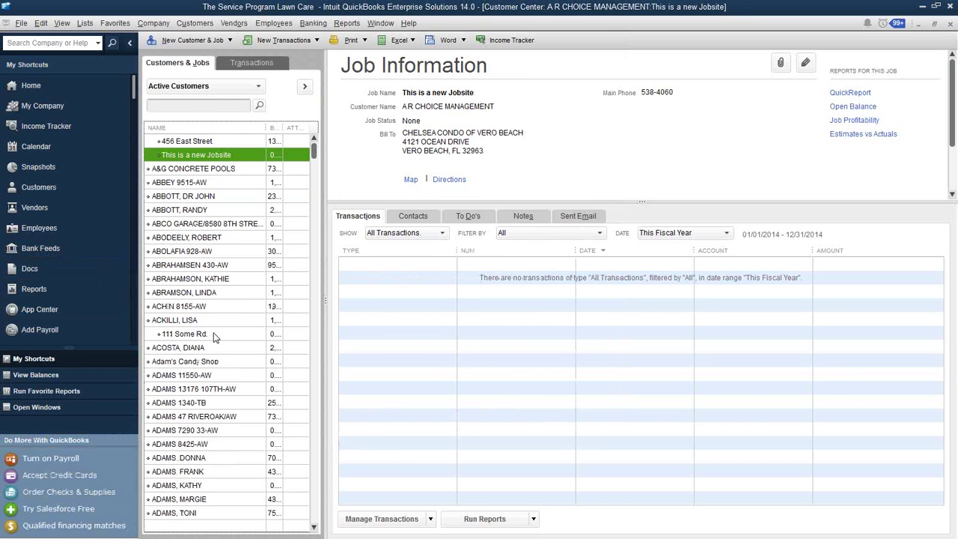
scroll(214, 335, up, 1)
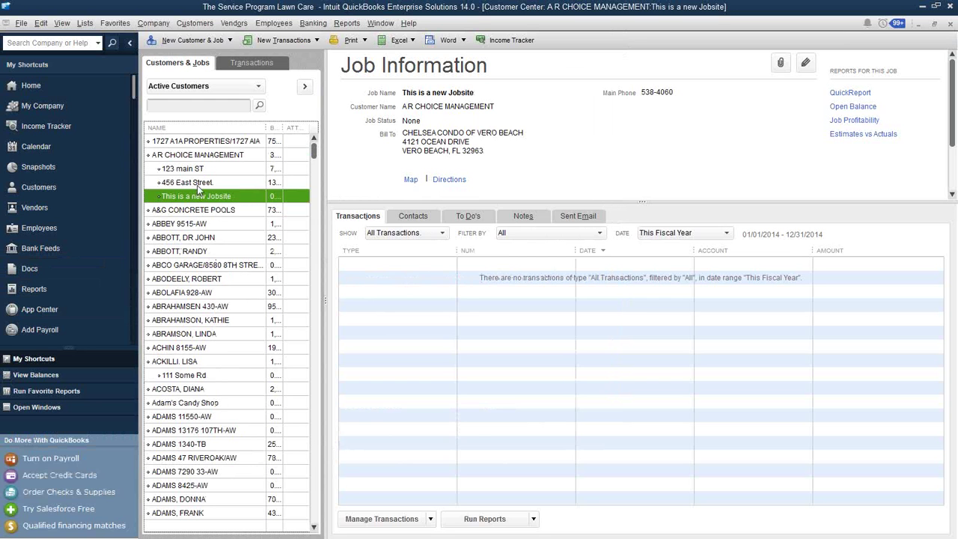
click(195, 105)
text(1)
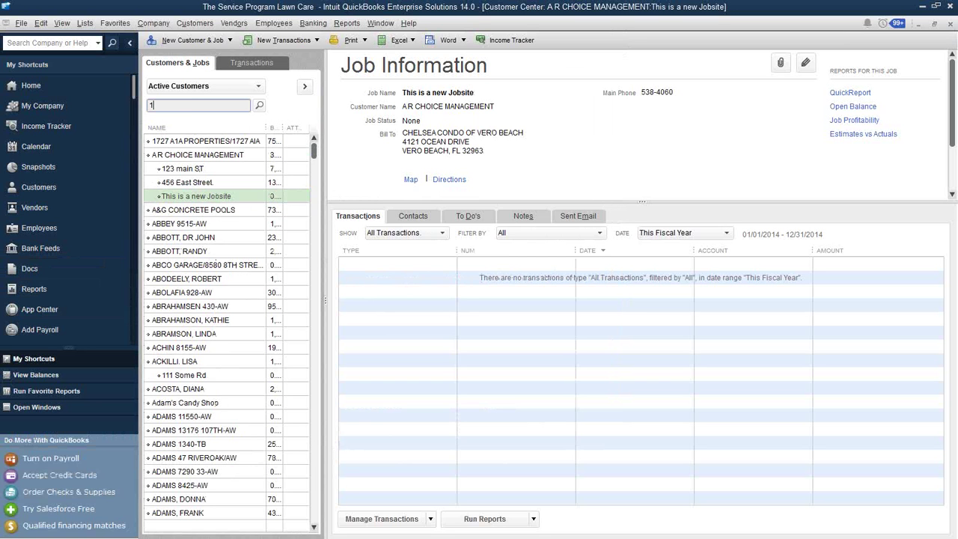
text(55)
click(259, 105)
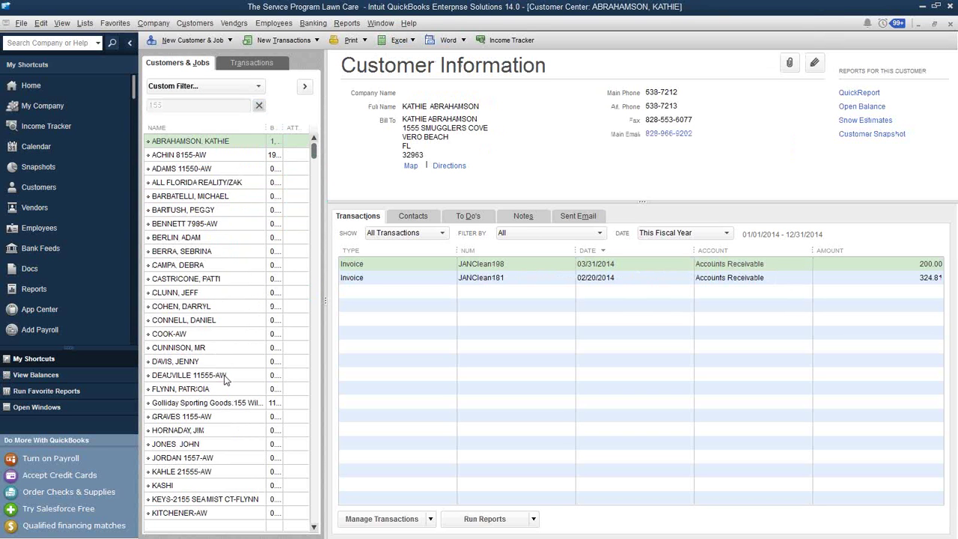
scroll(224, 375, down, 5)
scroll(247, 374, down, 12)
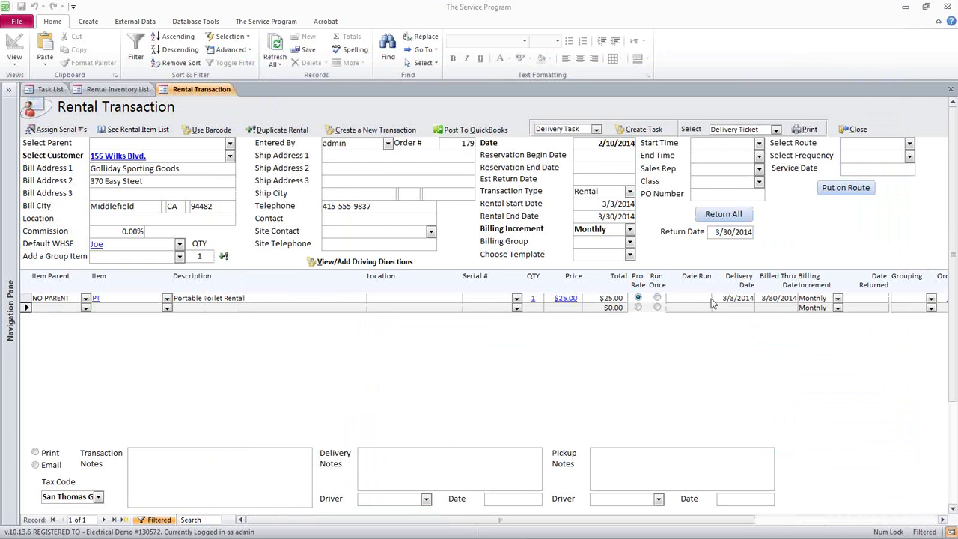
Set the billed-thru date of the Portable Toilet Rental line in the rental transaction to 3/3/2014
click(799, 299)
click(803, 300)
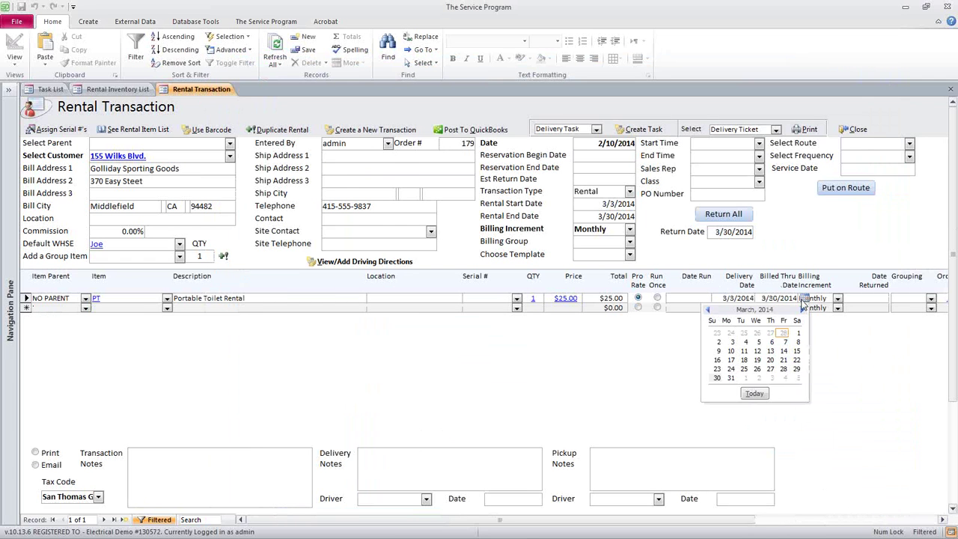
click(732, 342)
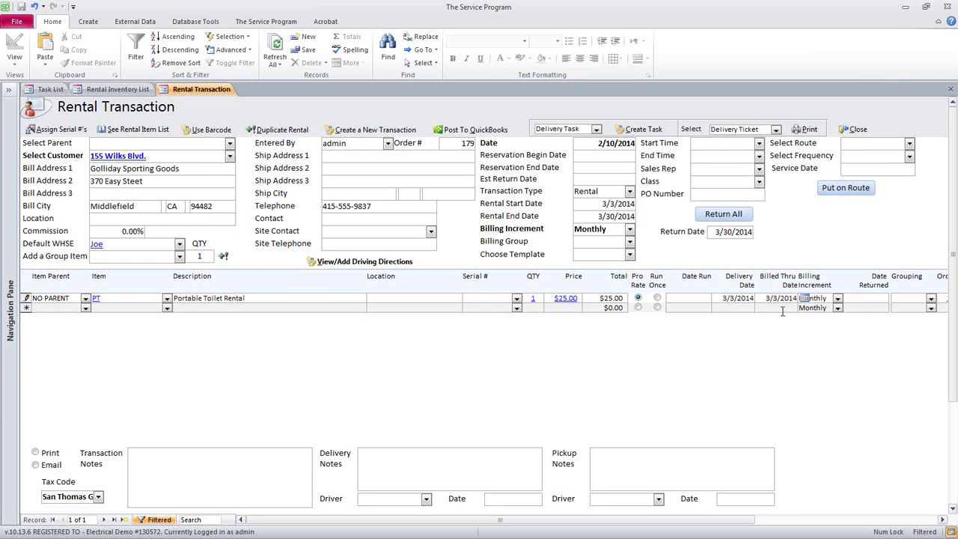
click(783, 308)
Post the rental invoice to QuickBooks again with the updated billed-thru date
click(465, 134)
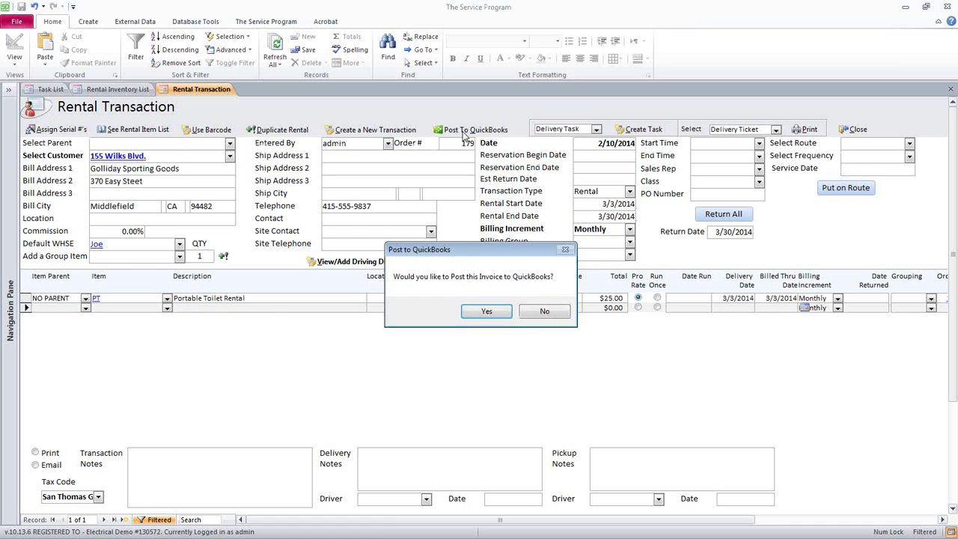
click(486, 310)
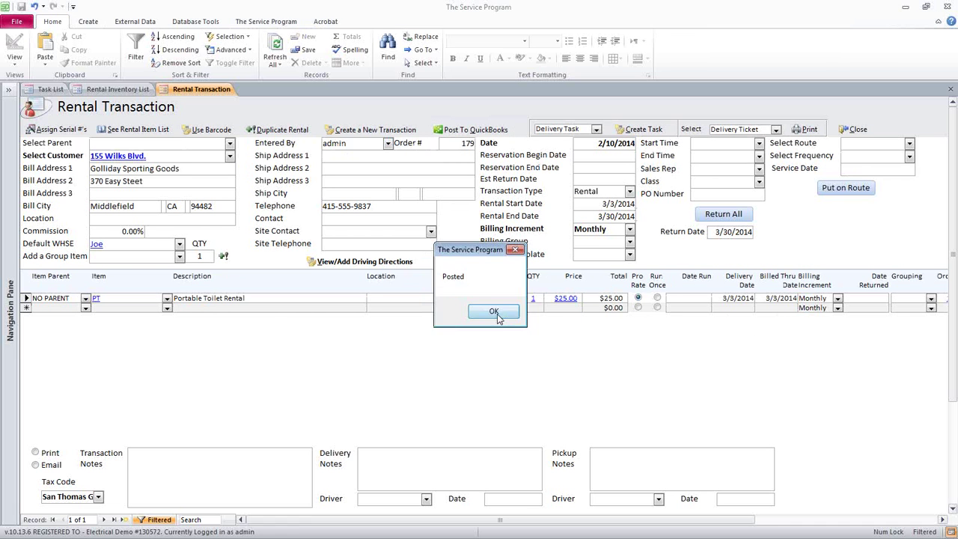
click(495, 313)
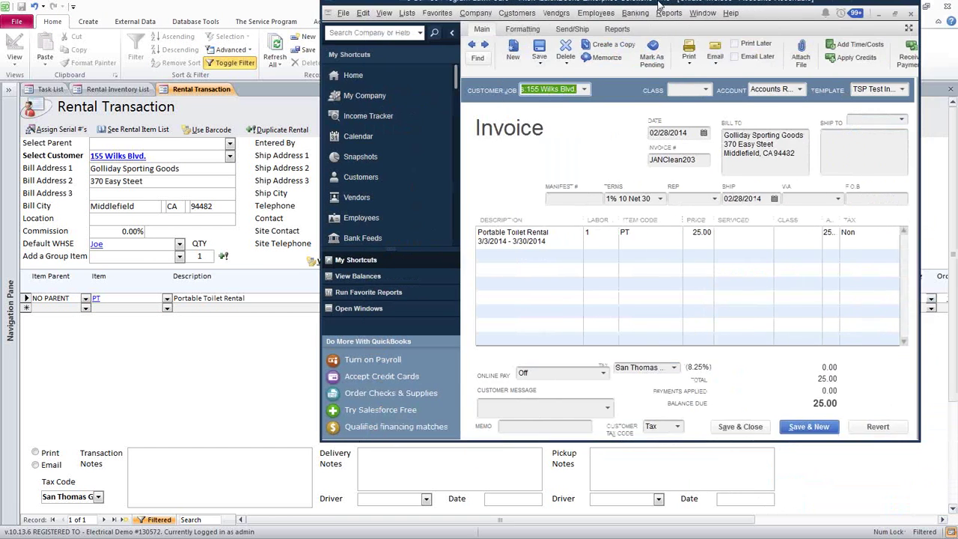
Examine the posted rental invoice in QuickBooks and return to the billed-thru date in the rental transaction
drag(655, 9, 575, 26)
double_click(575, 26)
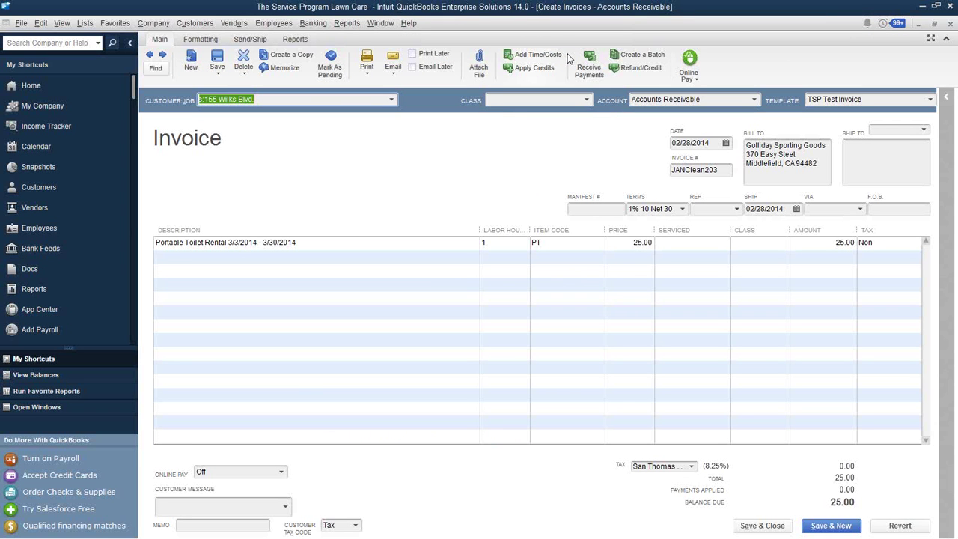
double_click(498, 11)
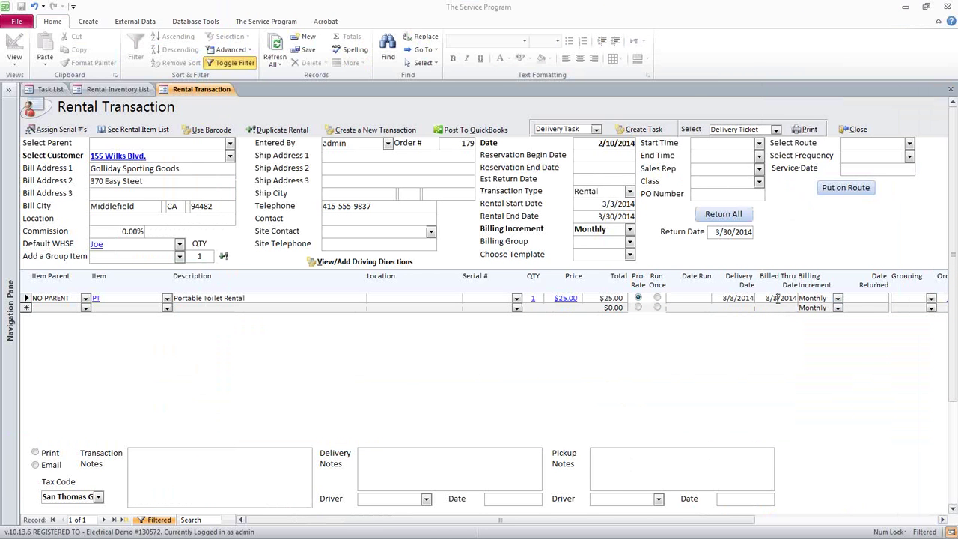
click(759, 298)
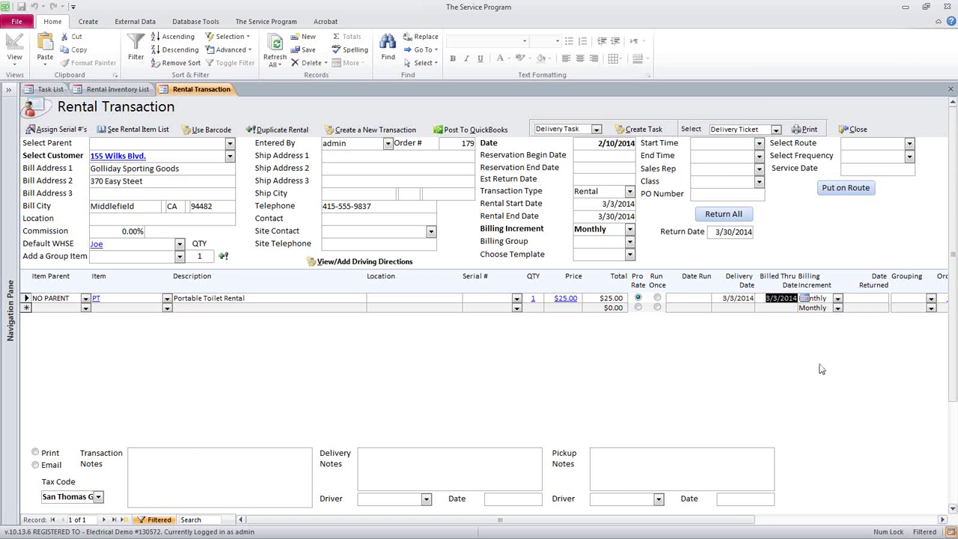
Set the billed-thru date of the Portable Toilet Rental line to 3/30/2014 to match the rental end date
click(765, 298)
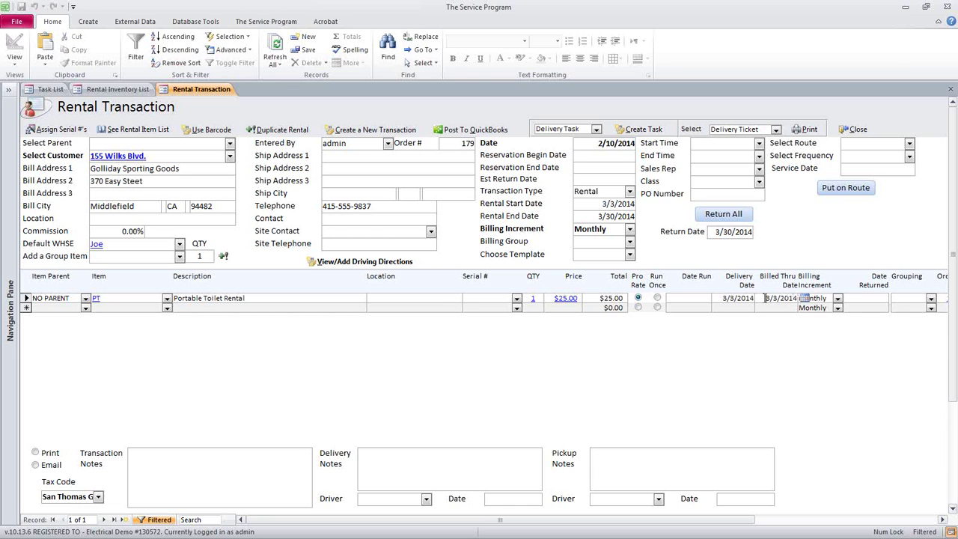
click(763, 298)
drag(596, 216, 682, 220)
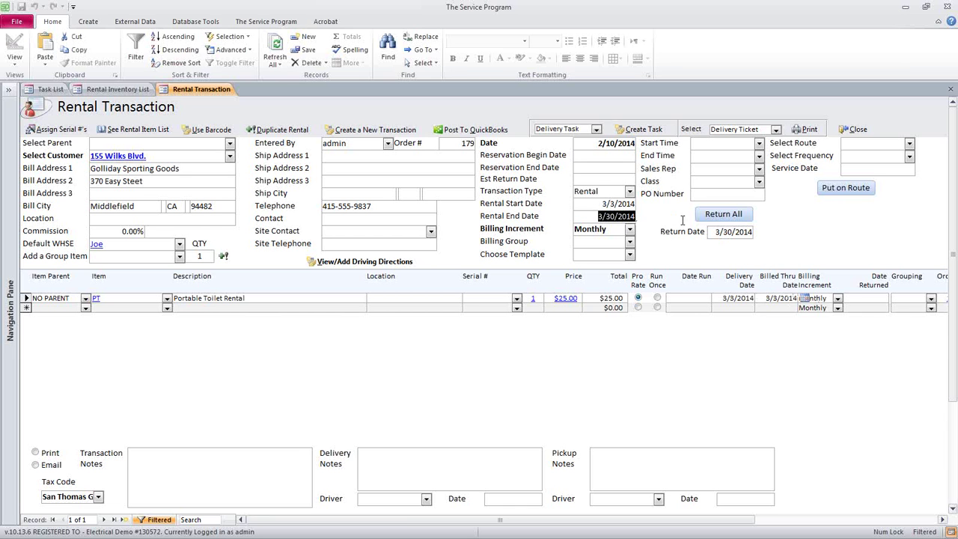
click(804, 298)
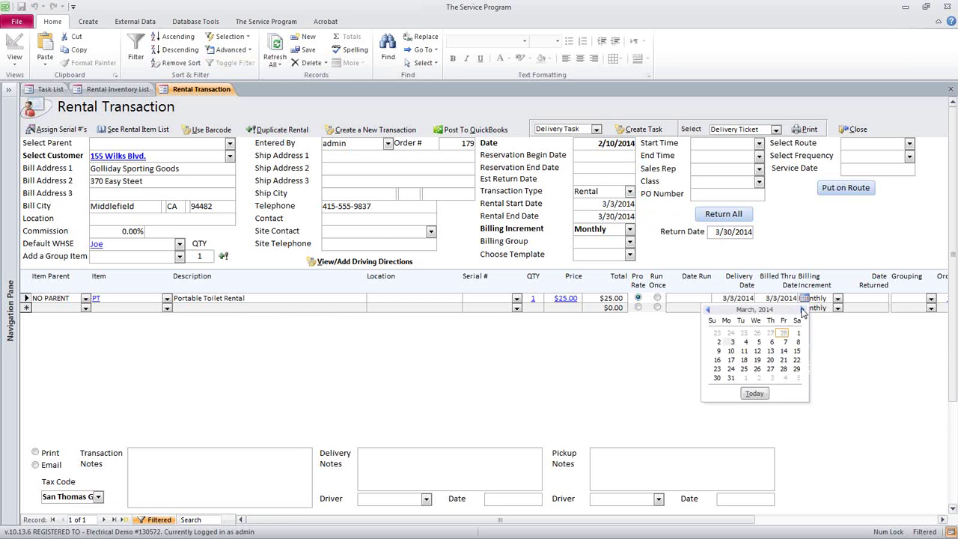
click(717, 377)
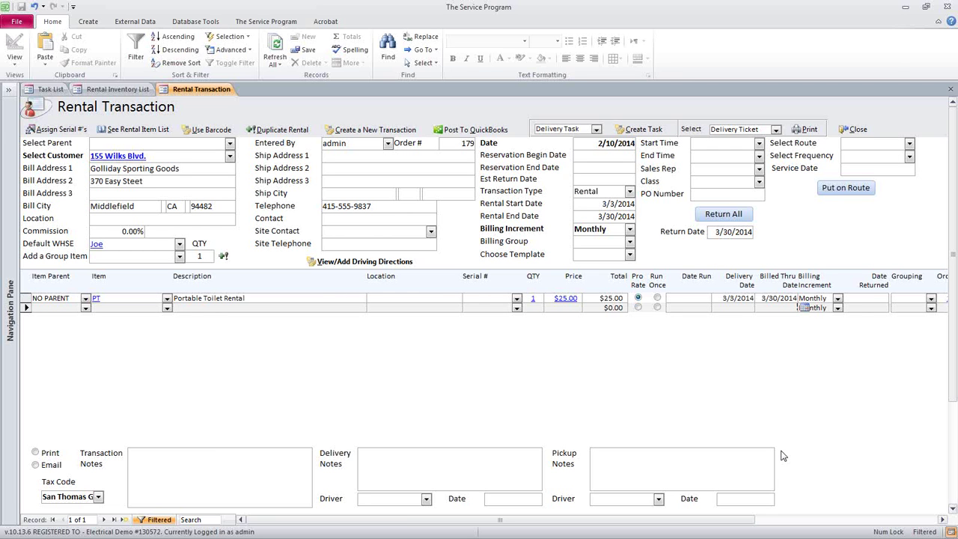
click(764, 298)
click(804, 298)
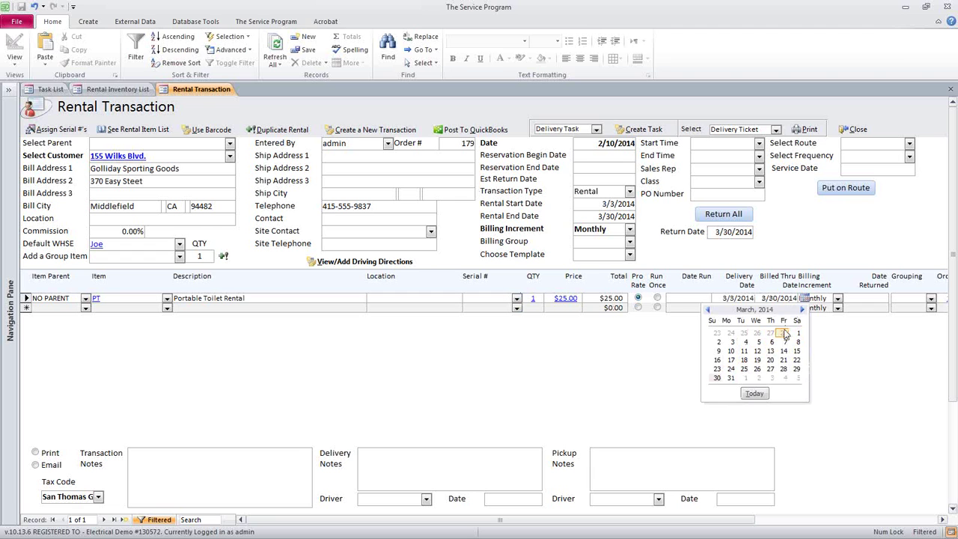
click(713, 380)
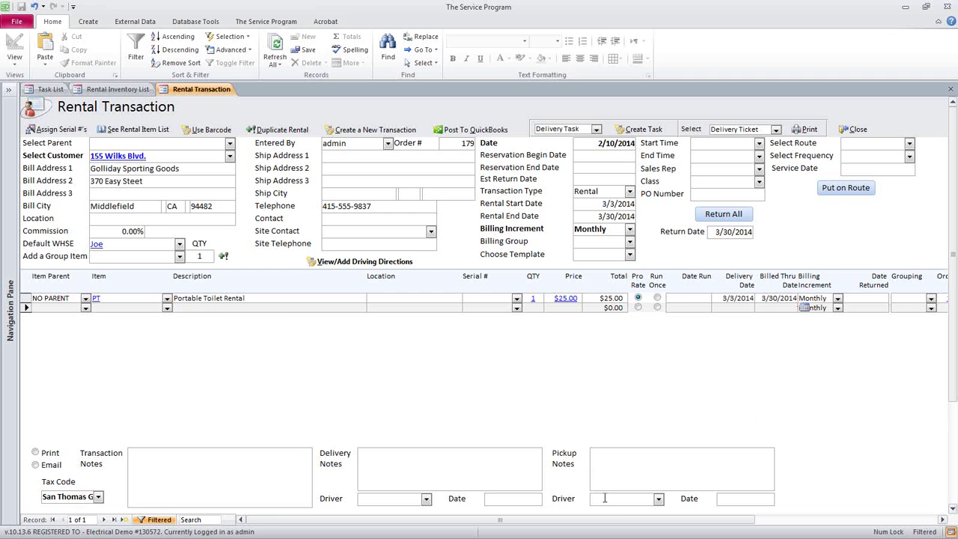
click(869, 299)
Open the control table maintenance and examine its rental settings
click(408, 299)
click(269, 21)
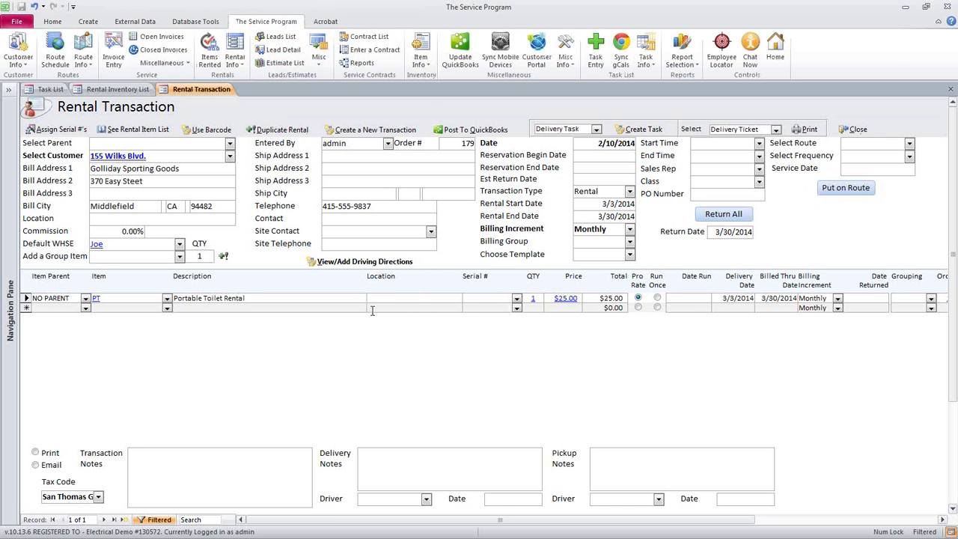
click(566, 63)
mouse_move(602, 118)
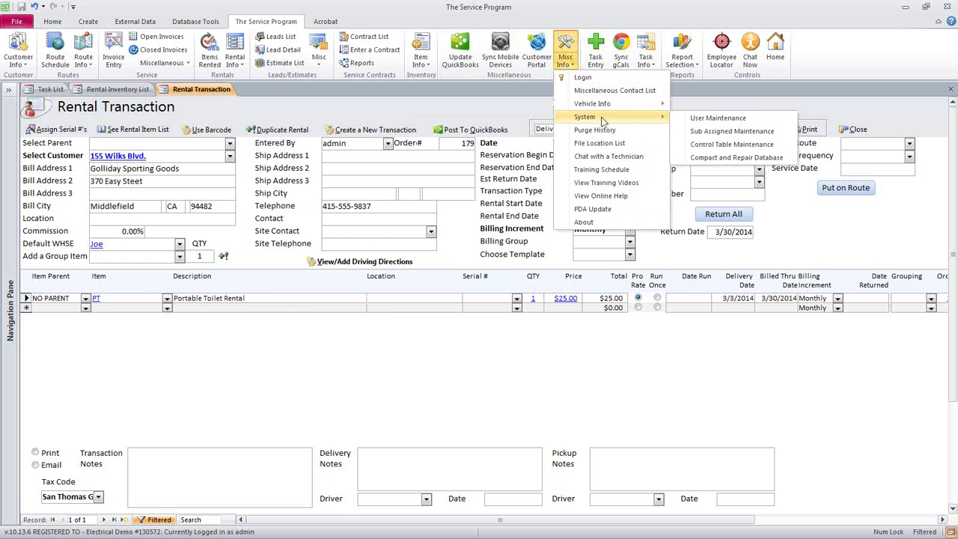
click(731, 150)
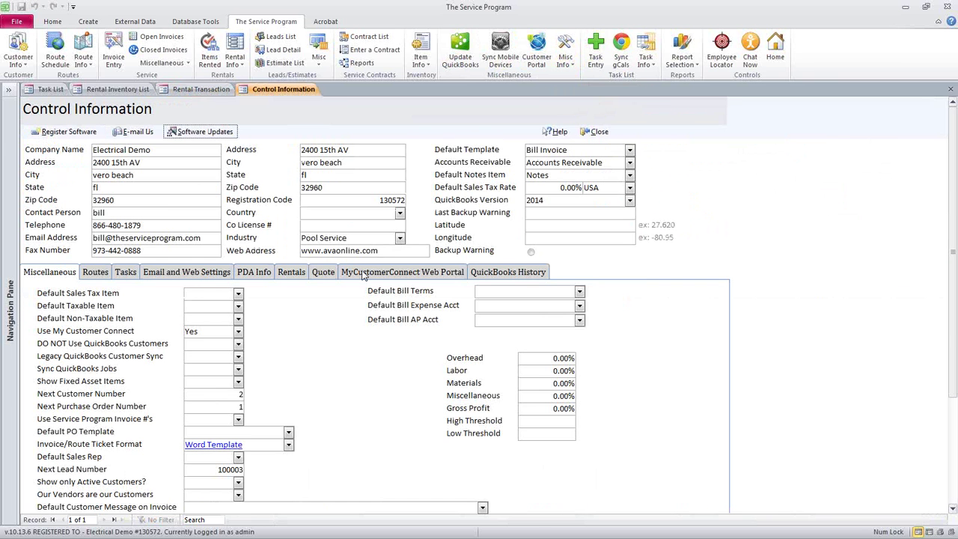
click(300, 273)
scroll(299, 274, down, 2)
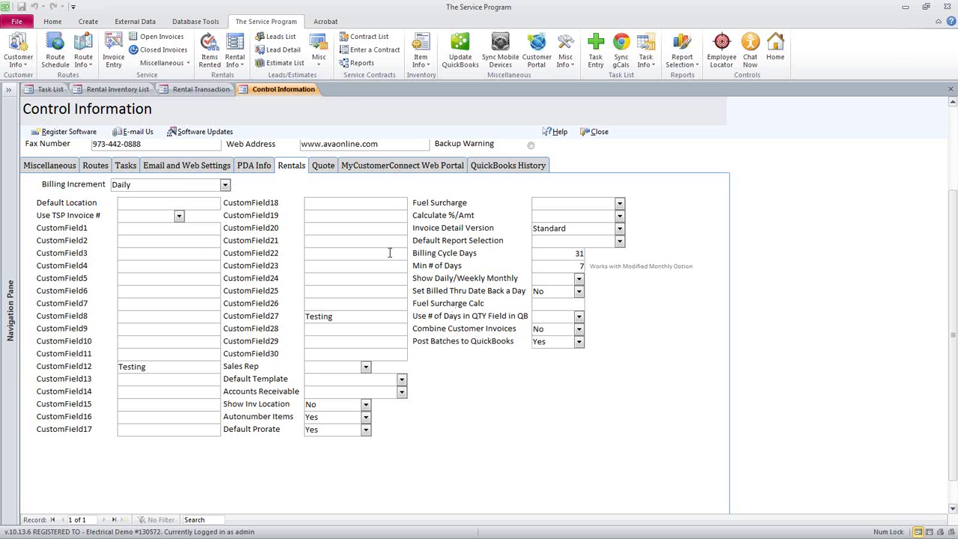
Open the rental billing run to review its show-location-in-description option, and close both it and the control information
click(237, 65)
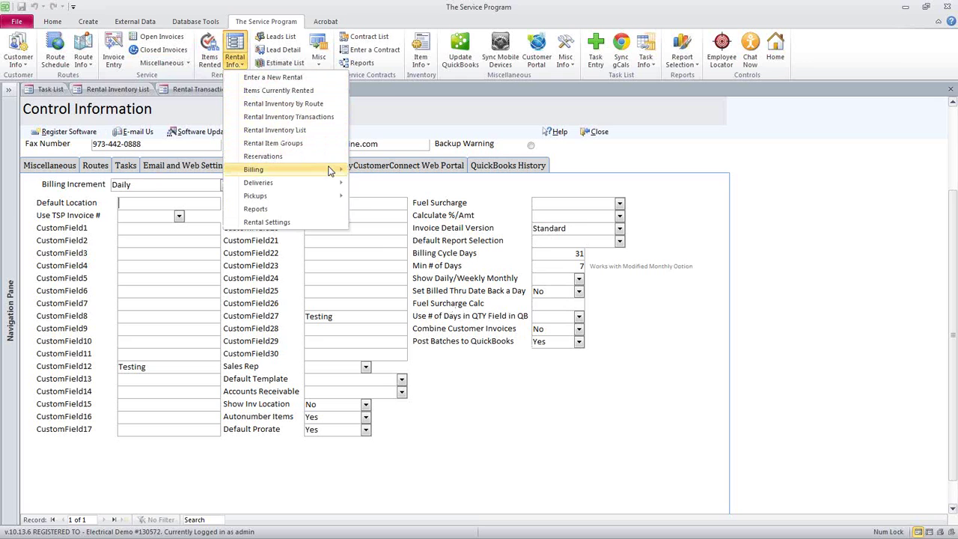
mouse_move(329, 170)
click(363, 172)
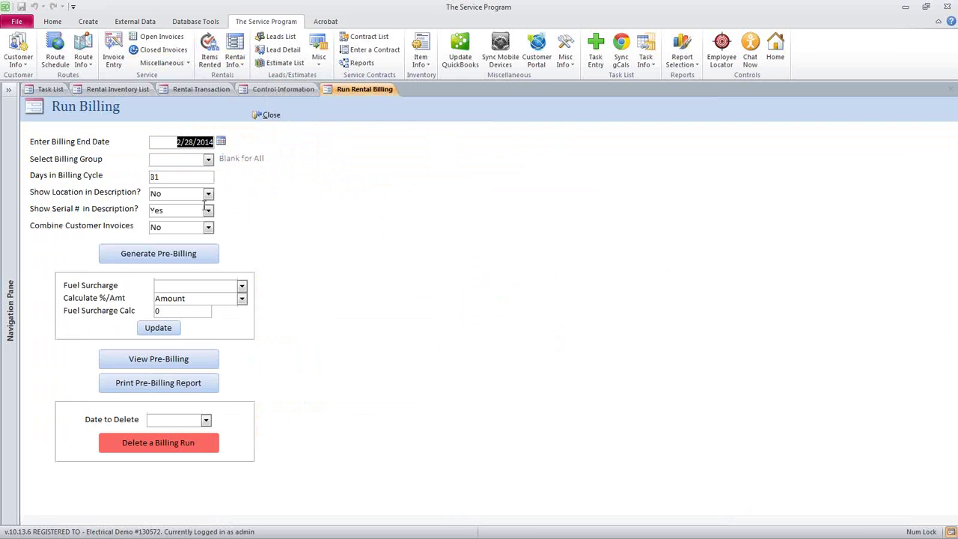
click(202, 179)
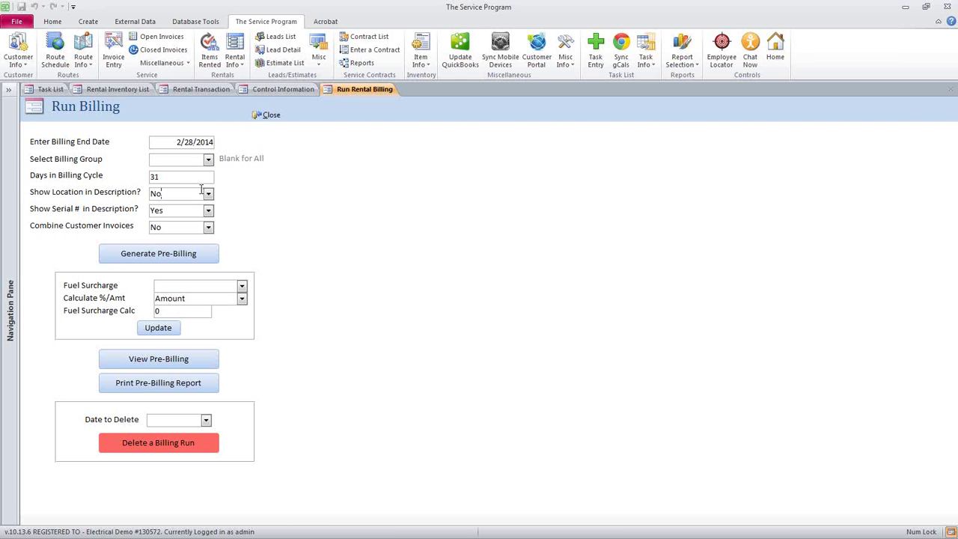
click(209, 194)
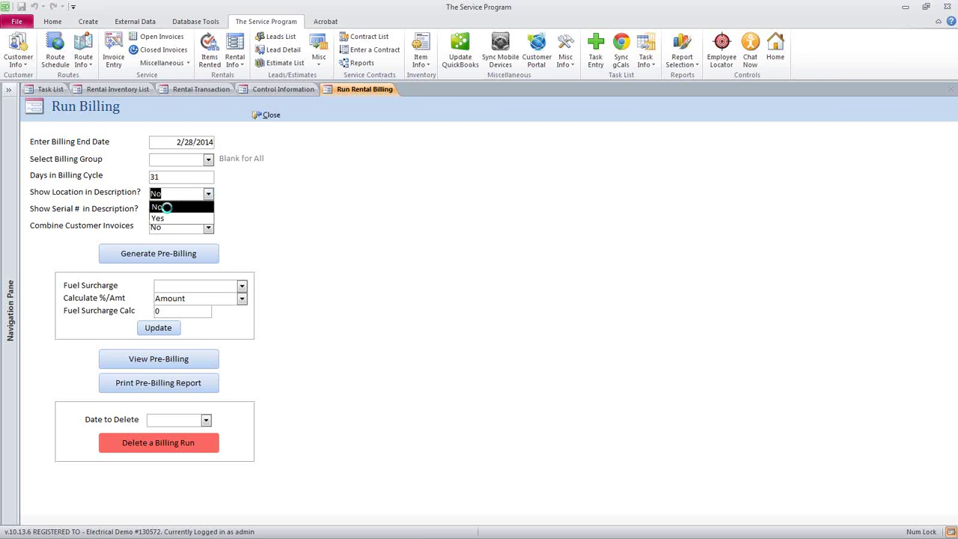
click(167, 207)
click(489, 313)
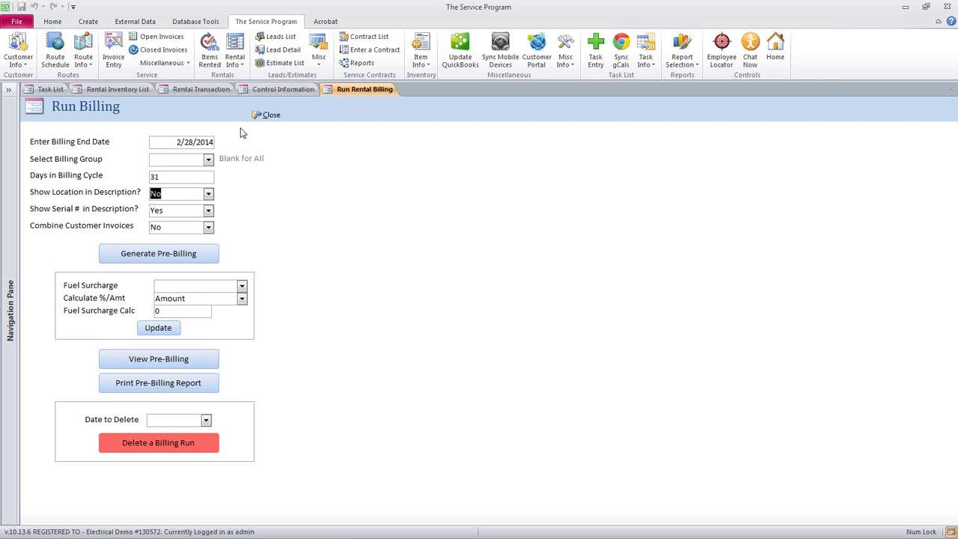
click(265, 116)
click(592, 137)
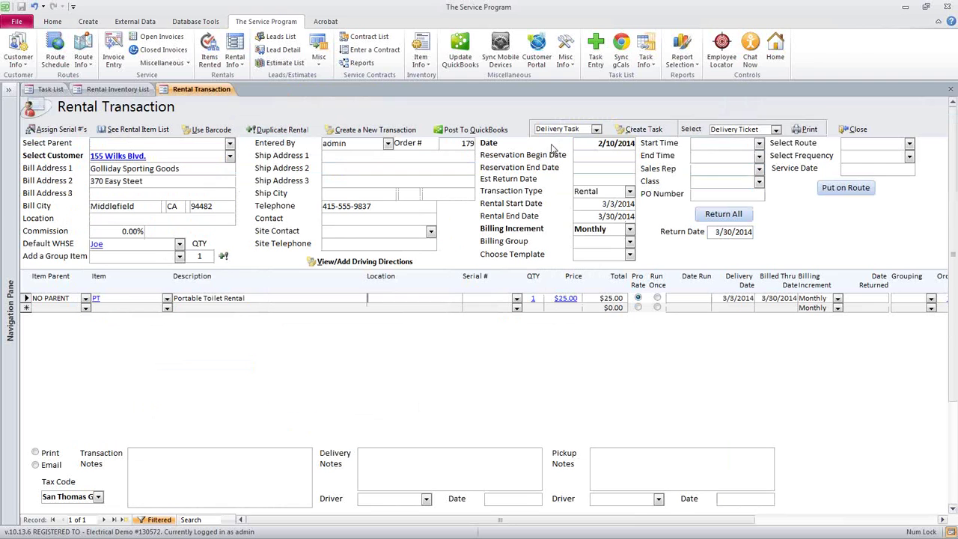
Enter "Test" as the location of the Portable Toilet Rental line and set its billed-thru date to 3/3/2014
text(Test)
click(420, 307)
click(779, 297)
click(804, 298)
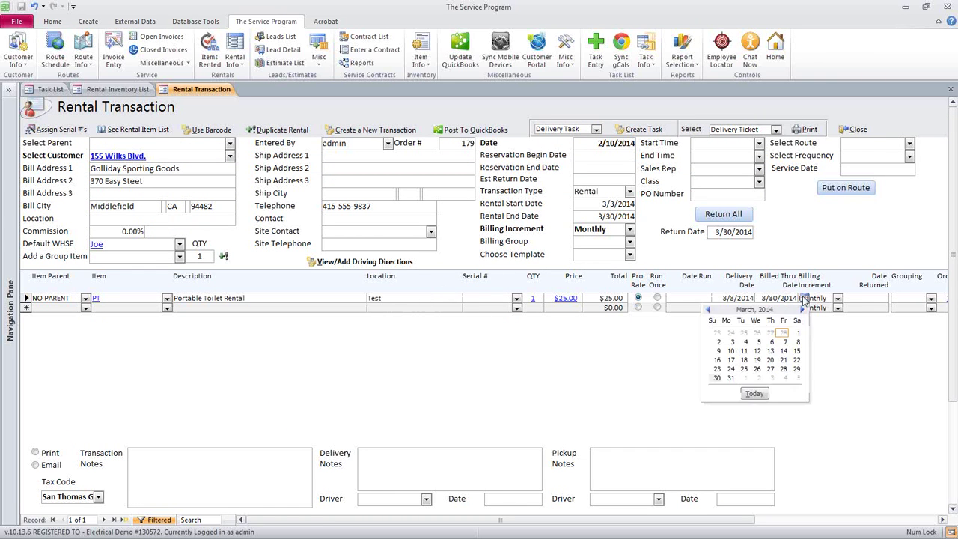
click(735, 342)
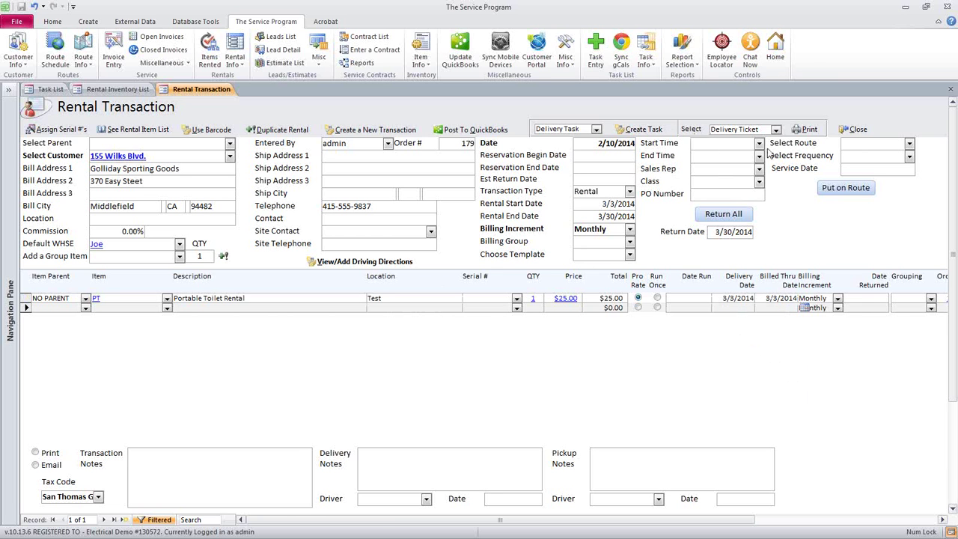
Post the rental invoice with its line location to QuickBooks, view it there and return to the location in the rental transaction
click(479, 131)
click(486, 309)
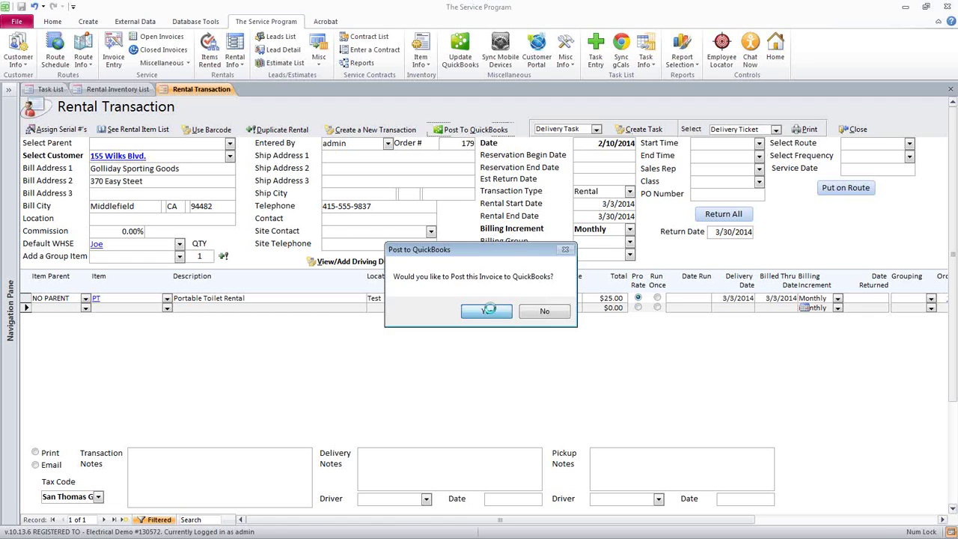
click(493, 309)
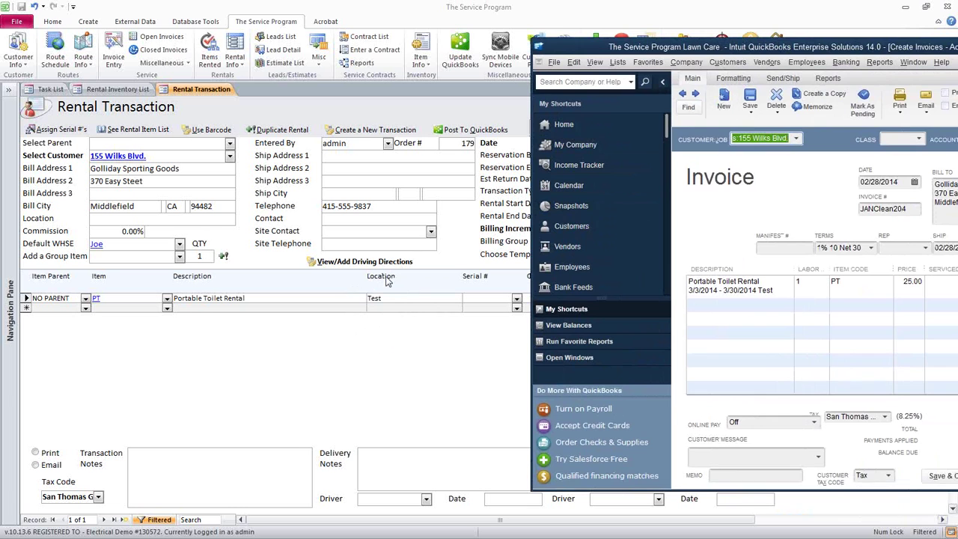
click(408, 299)
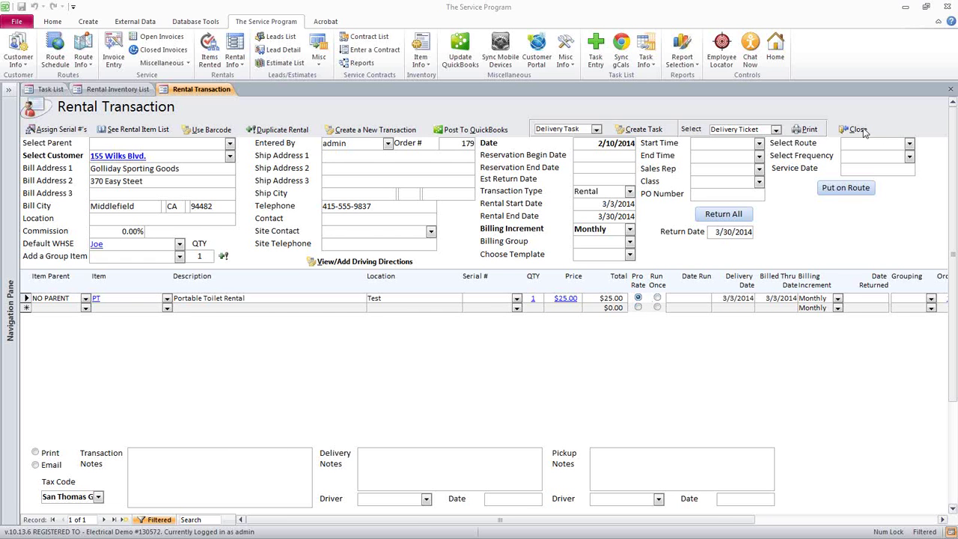
Open the rental billing run and set the billing end date to 2/28/2014
click(234, 63)
mouse_move(285, 170)
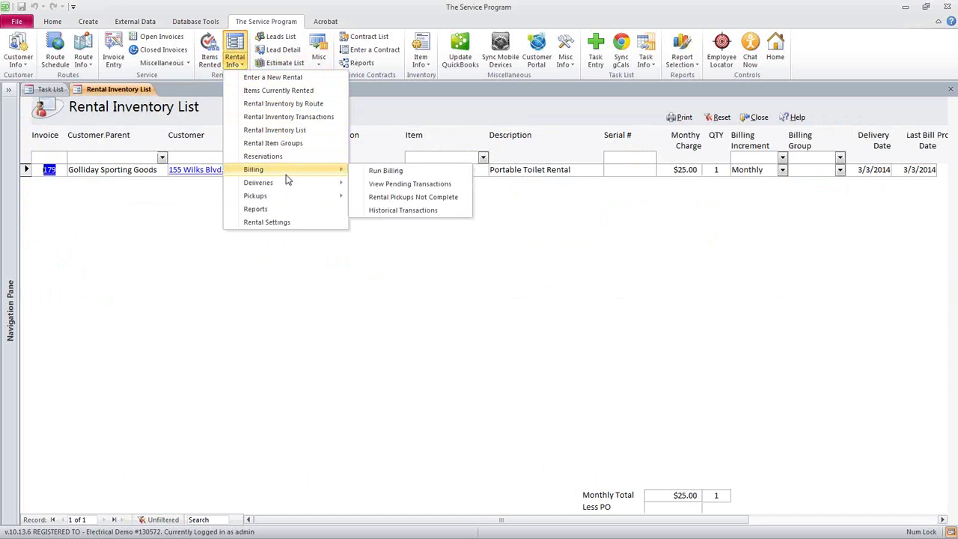
click(380, 172)
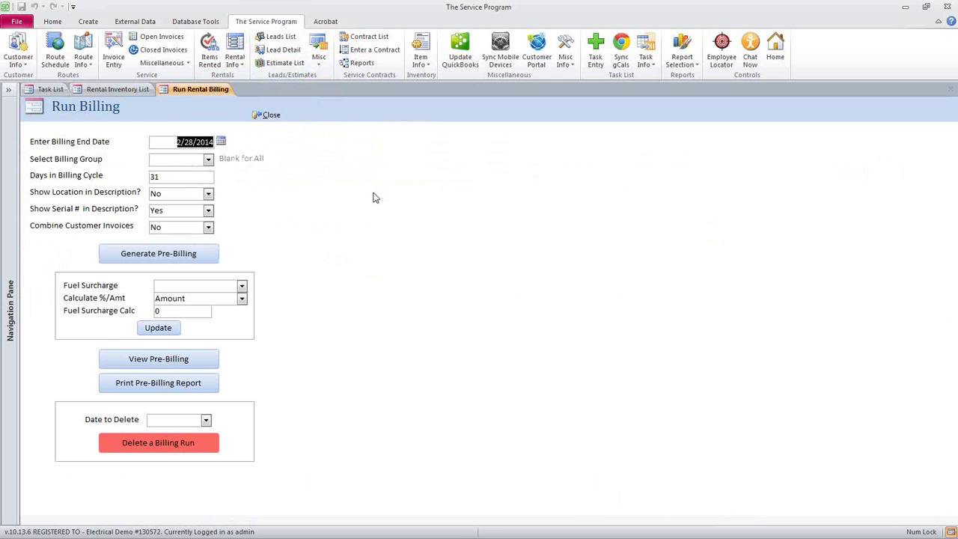
click(221, 143)
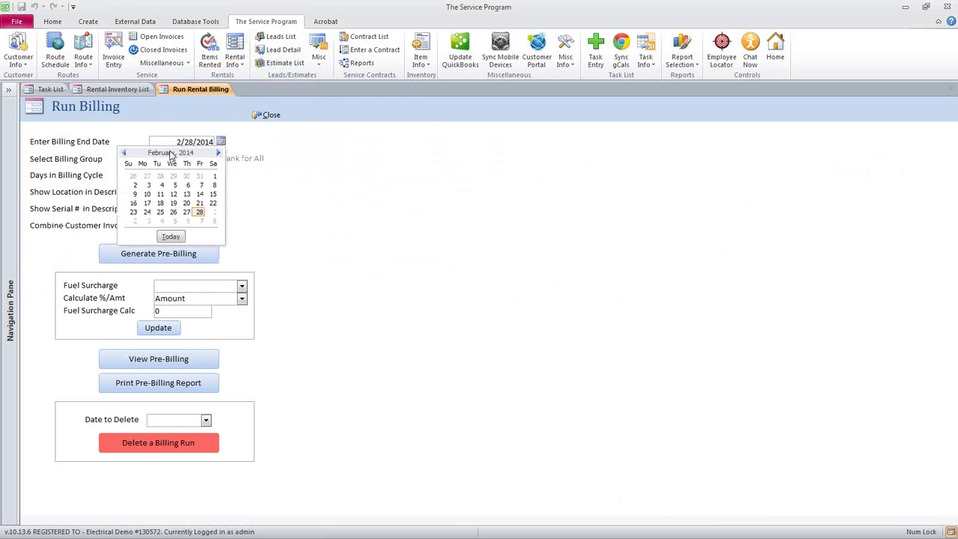
click(215, 176)
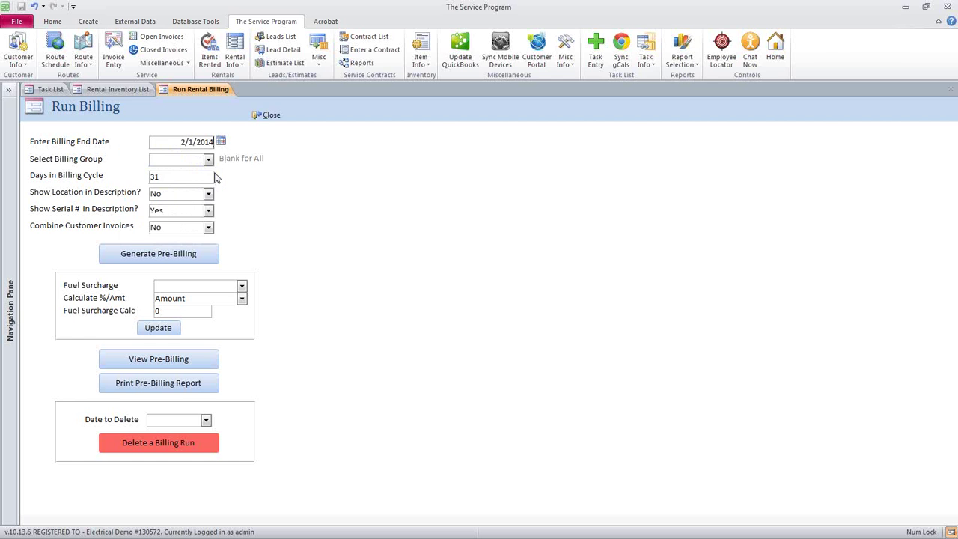
click(221, 141)
click(204, 213)
Set the days in the billing cycle to 28 and close the rental billing run
double_click(171, 177)
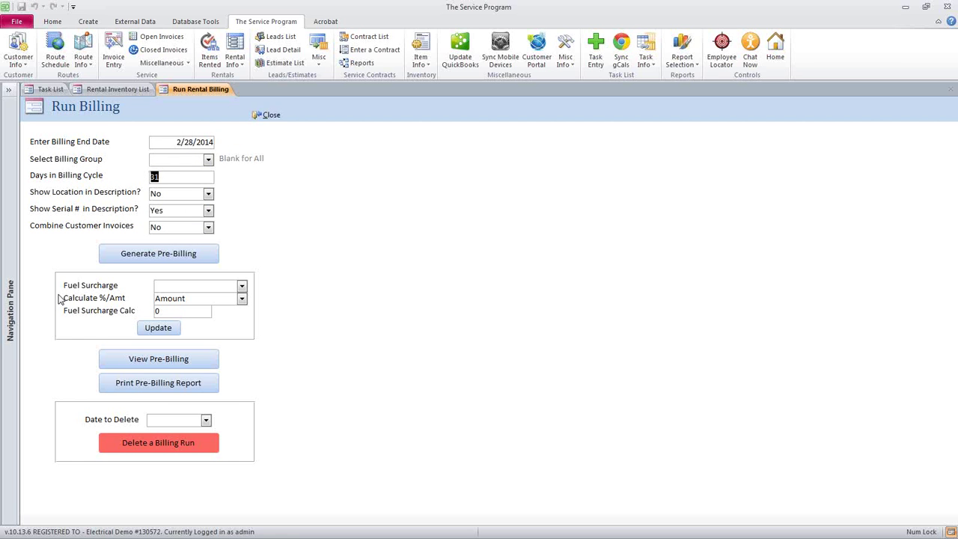
text(28)
click(208, 211)
click(483, 311)
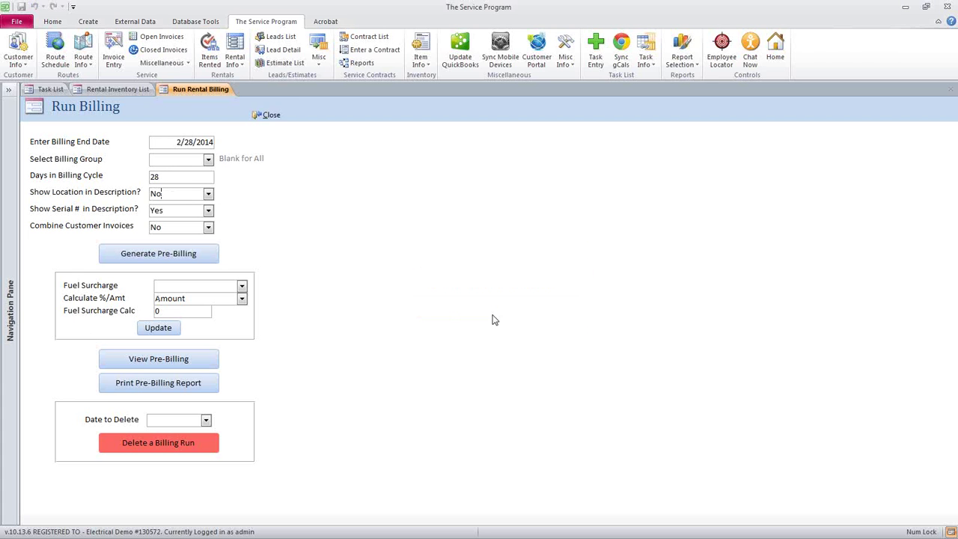
double_click(155, 176)
click(268, 120)
click(279, 169)
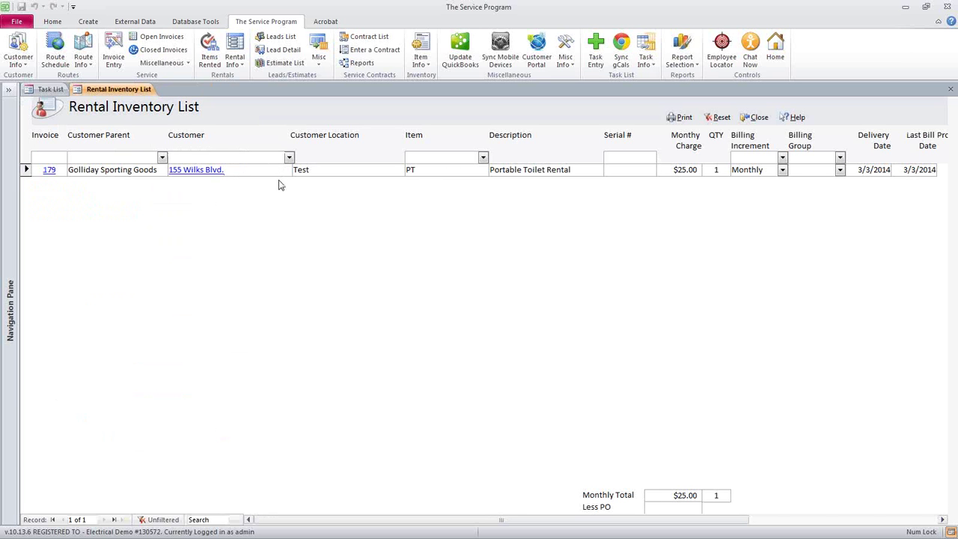
Reopen the portable toilet rental transaction, view its template choices and open the rental billing group maintenance
click(48, 170)
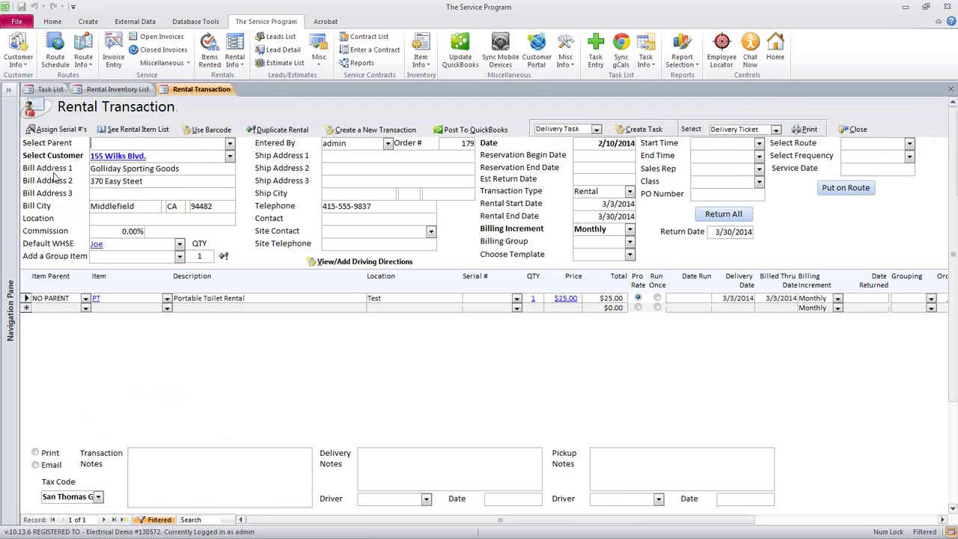
click(633, 257)
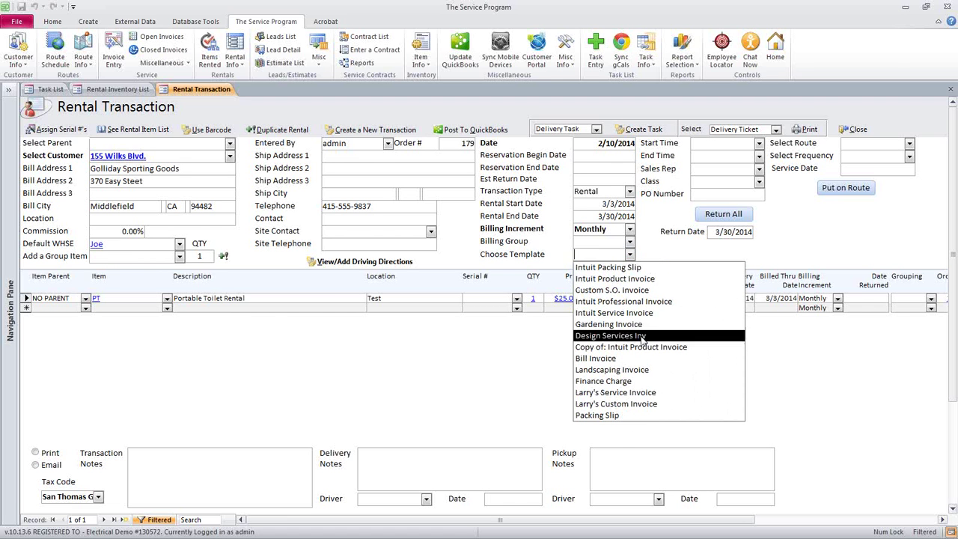
click(630, 241)
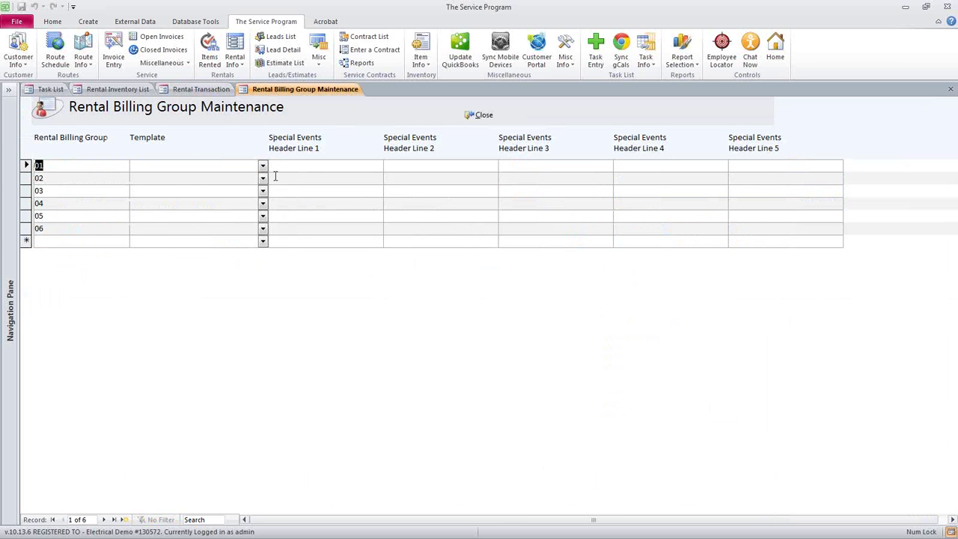
Assign the Intuit Service Invoice template to billing group 01 and the Landscaping Invoice template to billing group 02
click(263, 165)
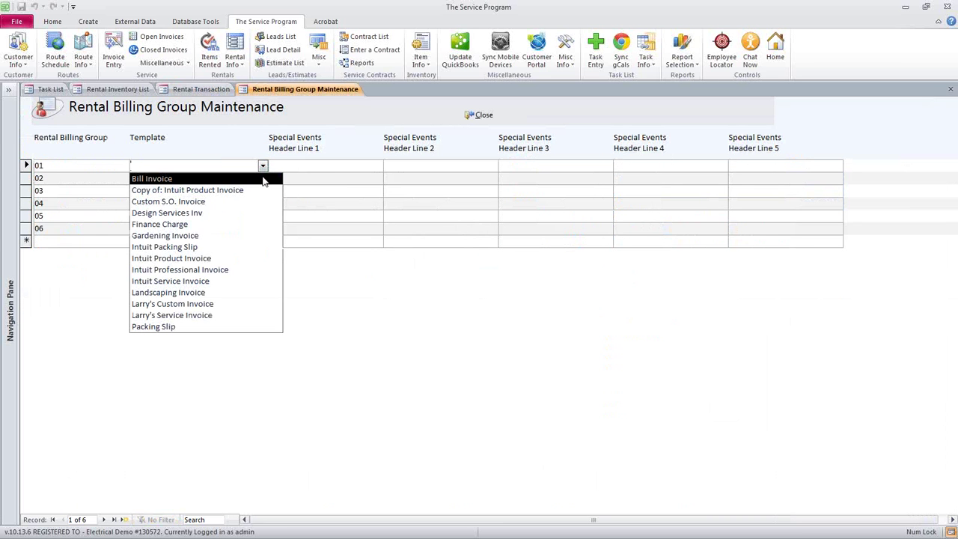
click(229, 281)
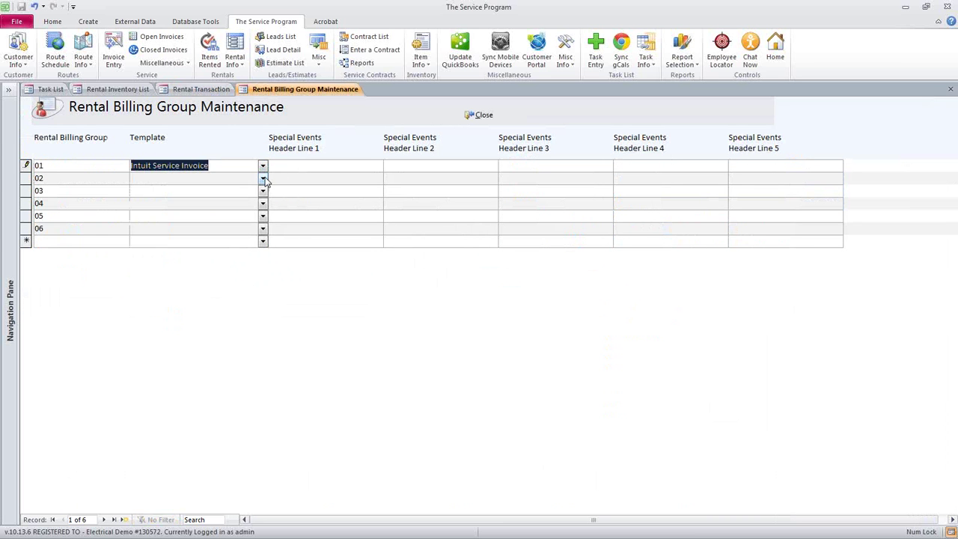
click(263, 179)
click(218, 304)
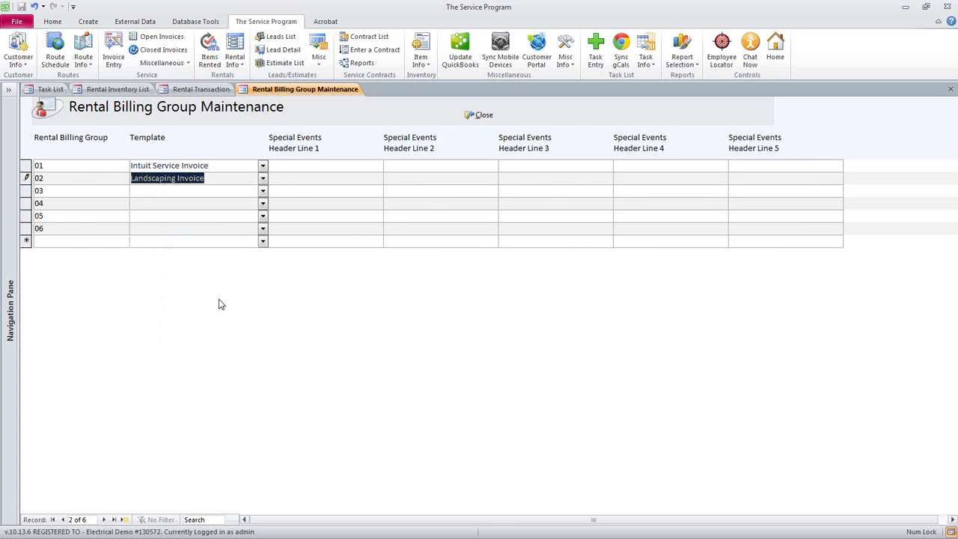
click(207, 228)
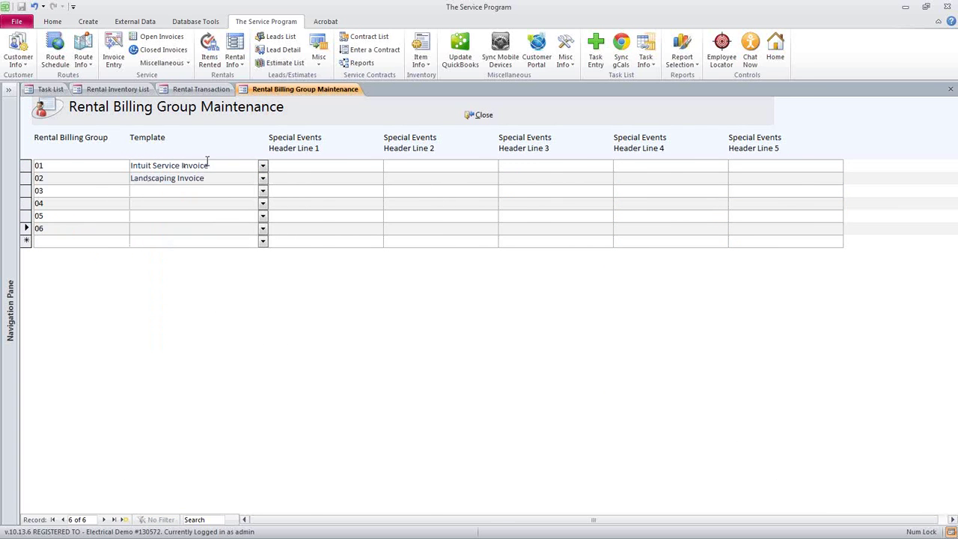
Close the billing group maintenance, assign billing group 02 to the rental transaction and update the customer with that group
click(477, 115)
click(630, 243)
click(627, 266)
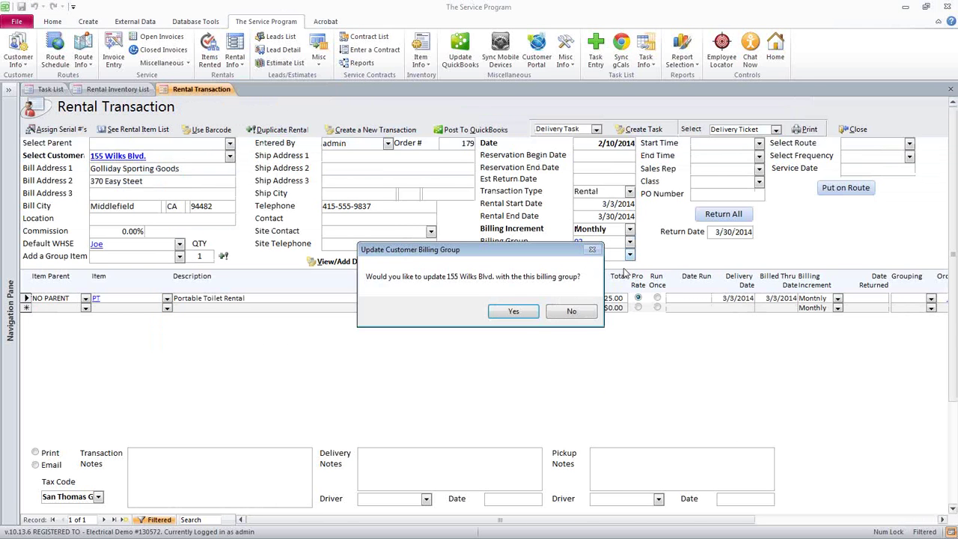
click(517, 314)
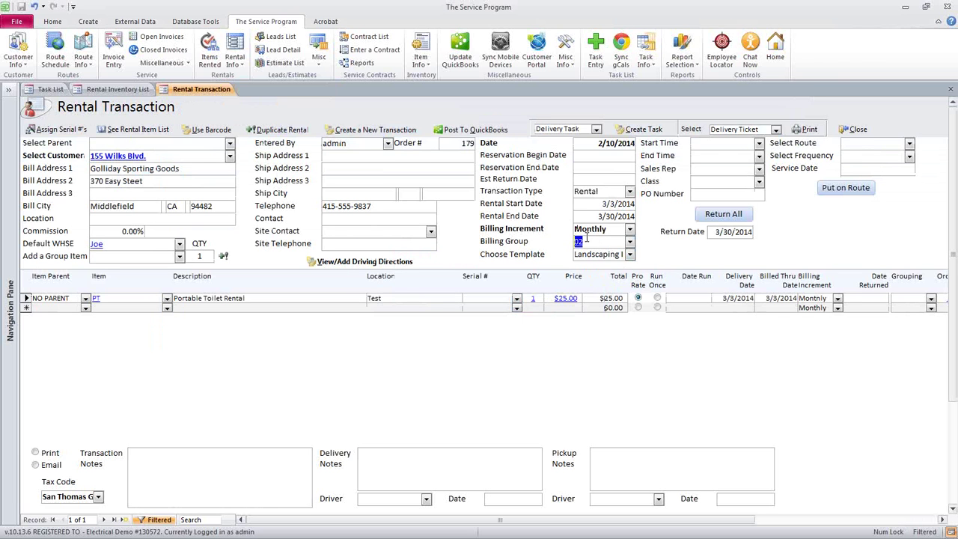
drag(578, 259, 676, 248)
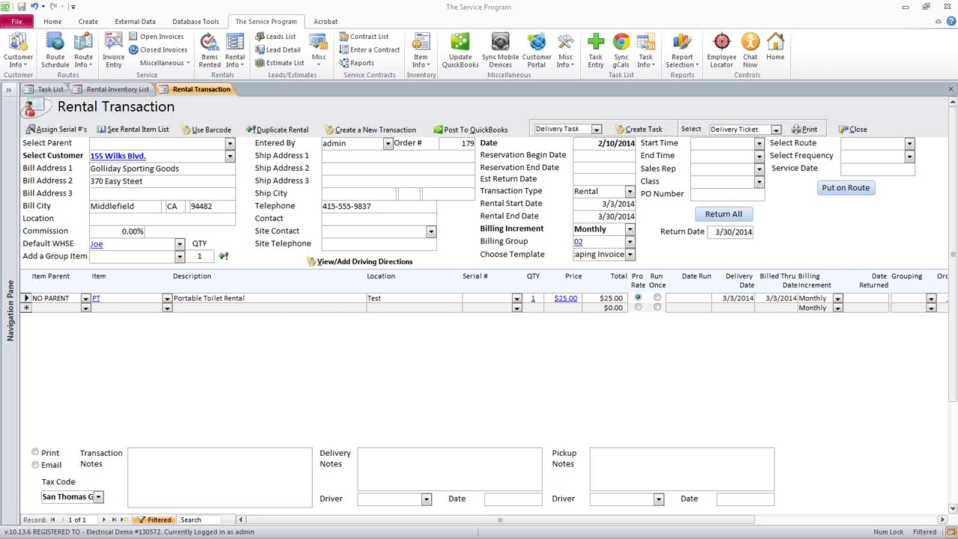
Close the rental transaction and the rental inventory list, and open the route schedule
click(850, 130)
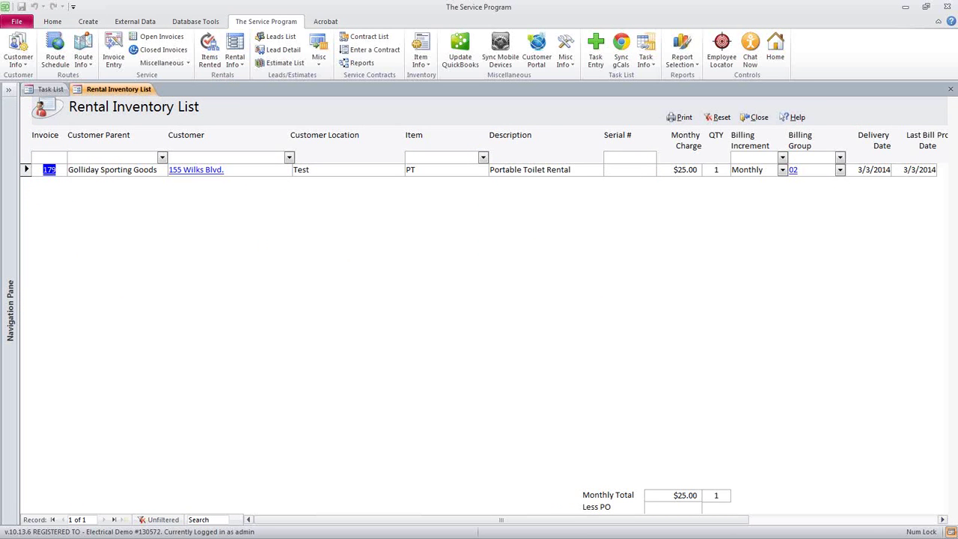
click(758, 119)
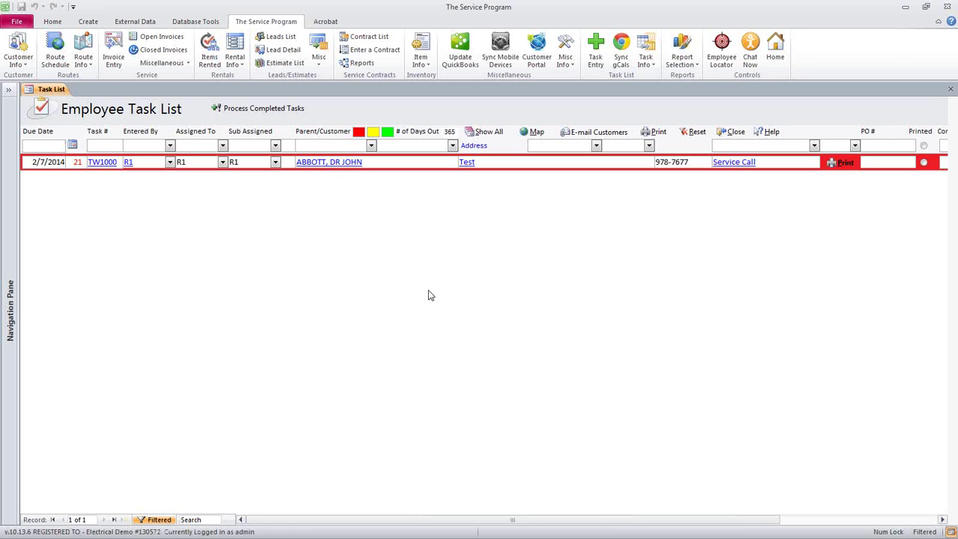
click(56, 57)
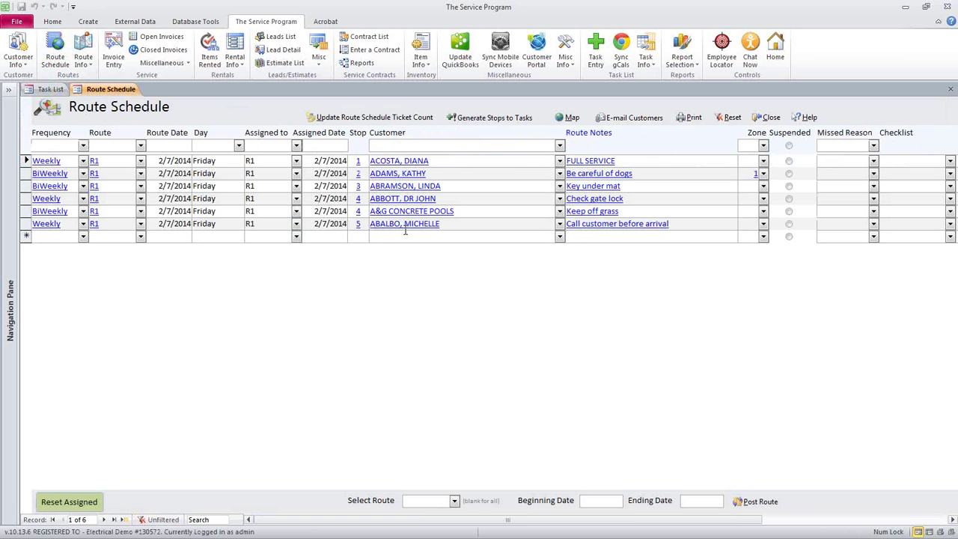
Open the route ticket entry form, view its Group 2 fields and close the form
click(80, 65)
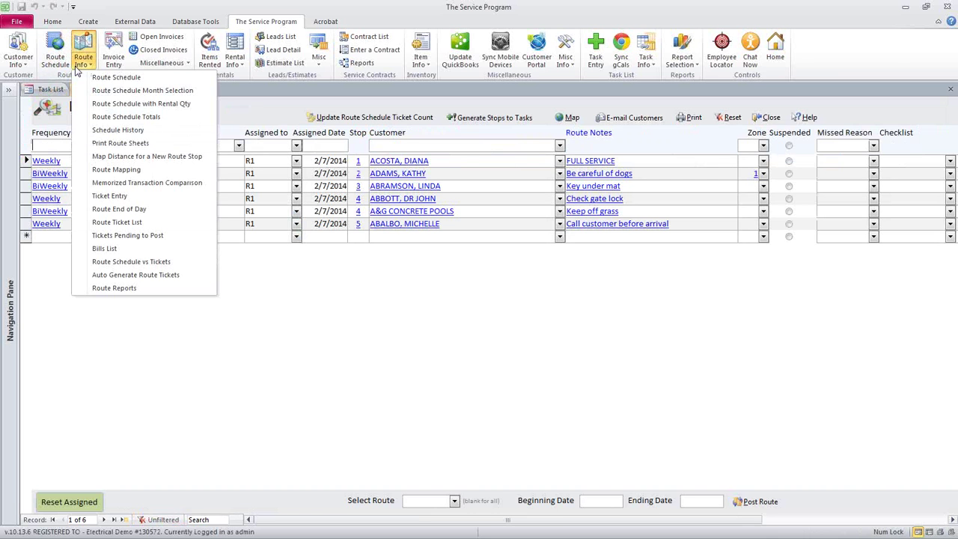
click(120, 196)
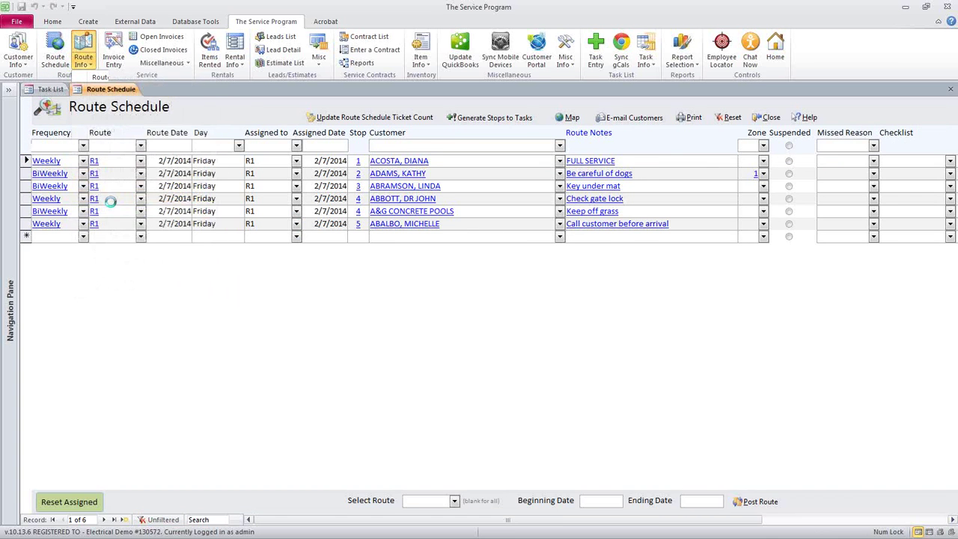
click(75, 222)
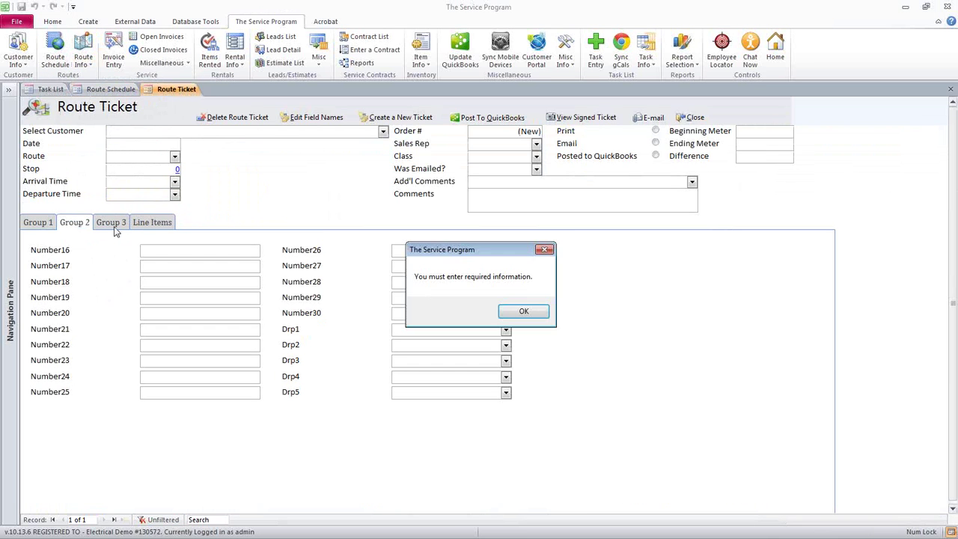
click(513, 318)
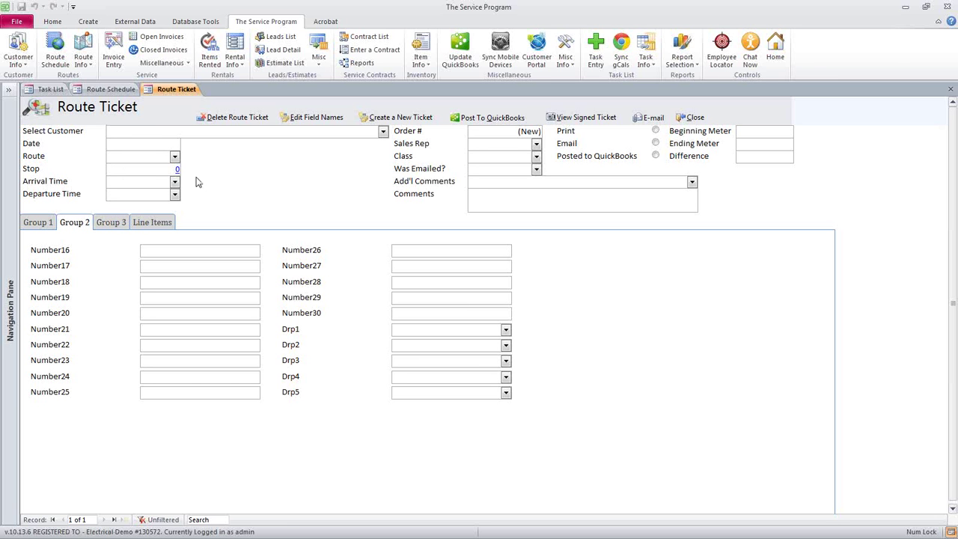
click(695, 118)
click(734, 120)
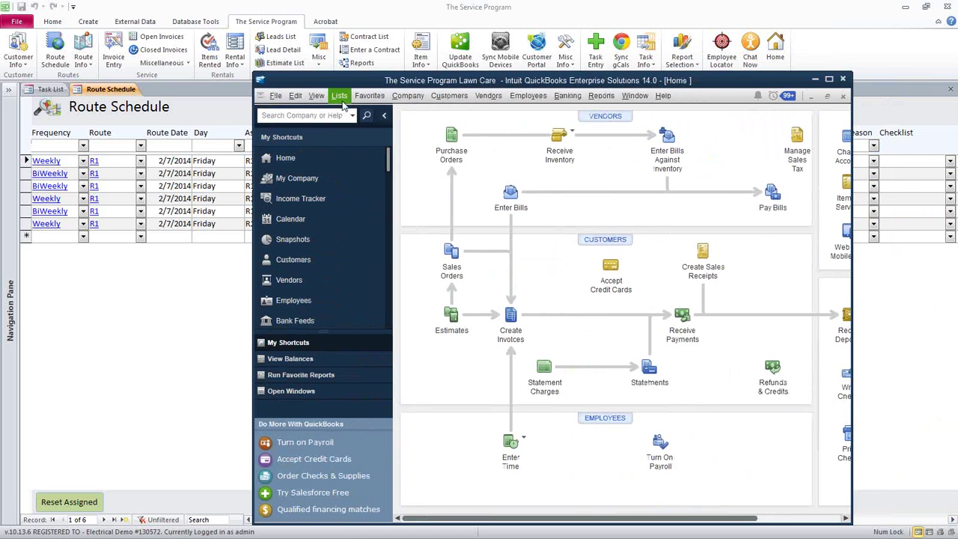
Switch to QuickBooks, open the Item List and widen its Type and Name columns
click(340, 95)
click(366, 135)
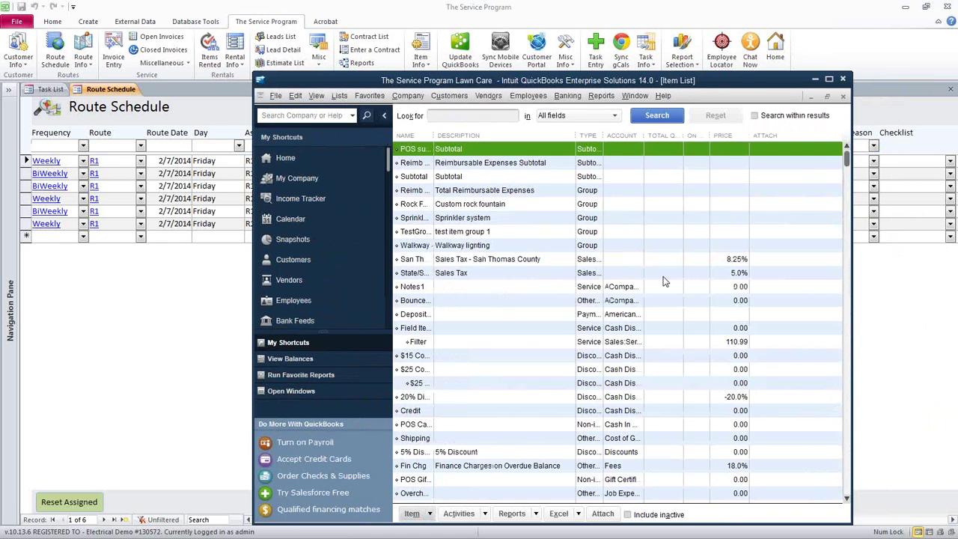
drag(602, 135, 726, 134)
scroll(659, 275, down, 15)
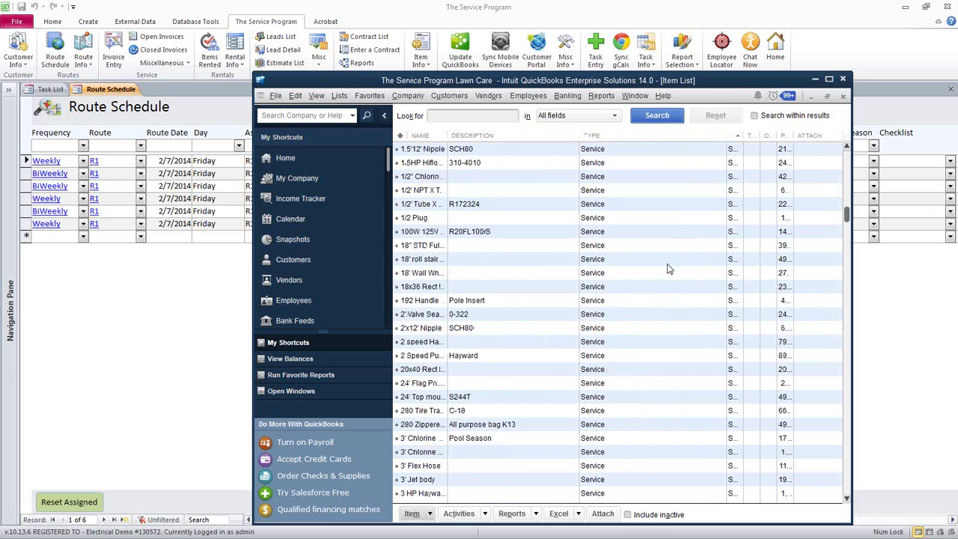
scroll(659, 284, down, 8)
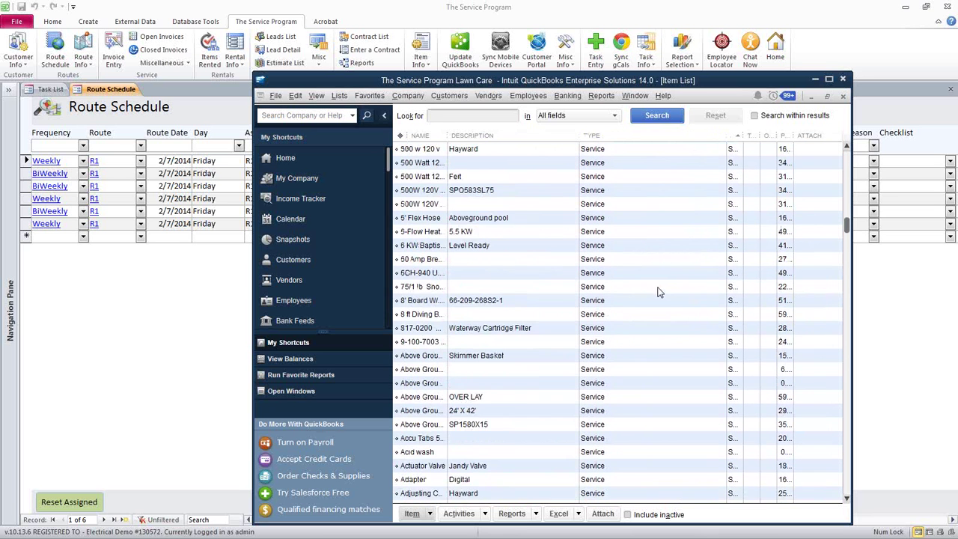
drag(460, 136, 513, 136)
Browse the QuickBooks item names, descriptions and types through to the end of the list
scroll(575, 292, down, 6)
scroll(575, 292, down, 20)
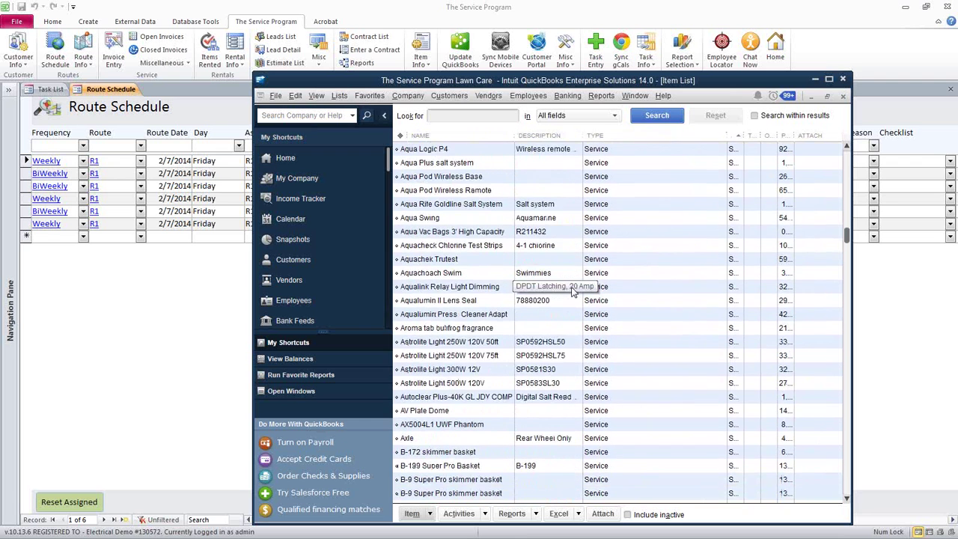
scroll(568, 280, down, 20)
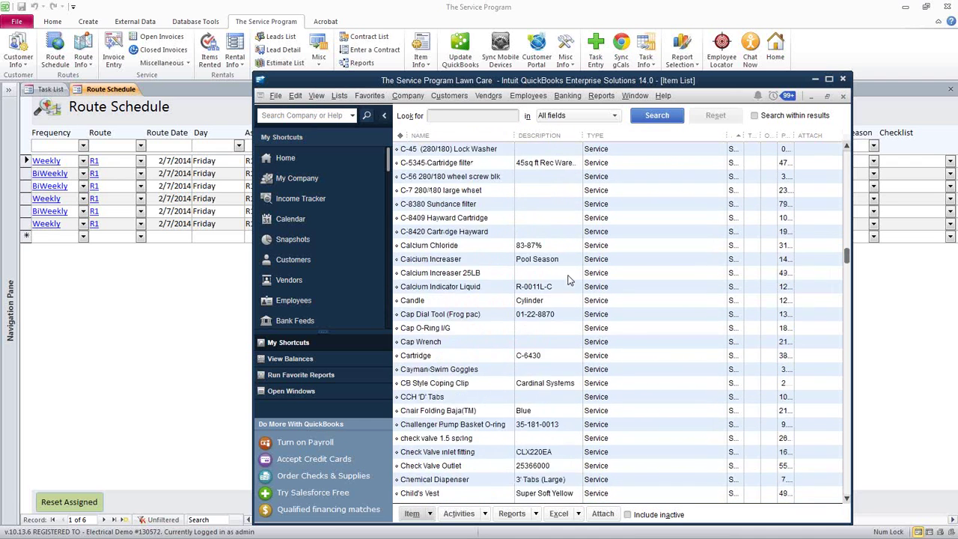
scroll(565, 258, down, 20)
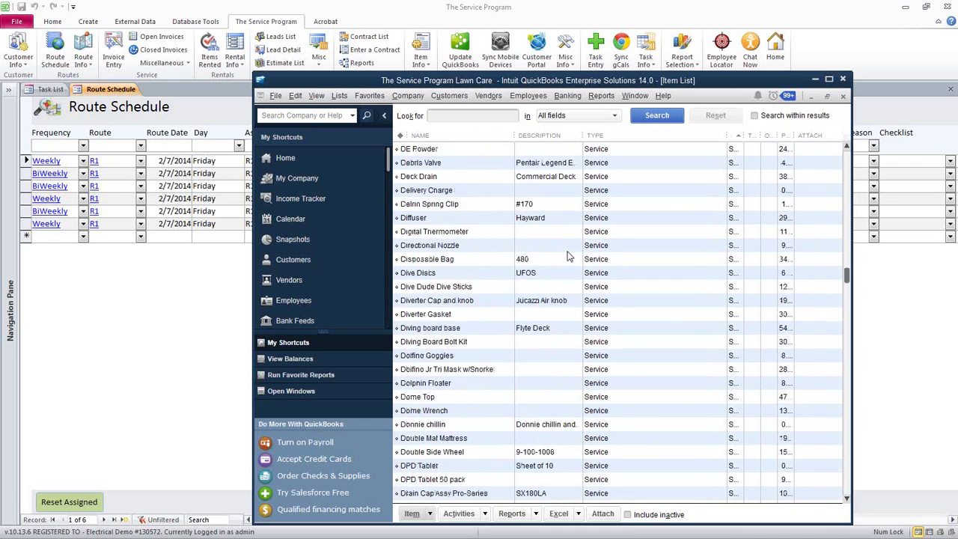
scroll(567, 279, down, 6)
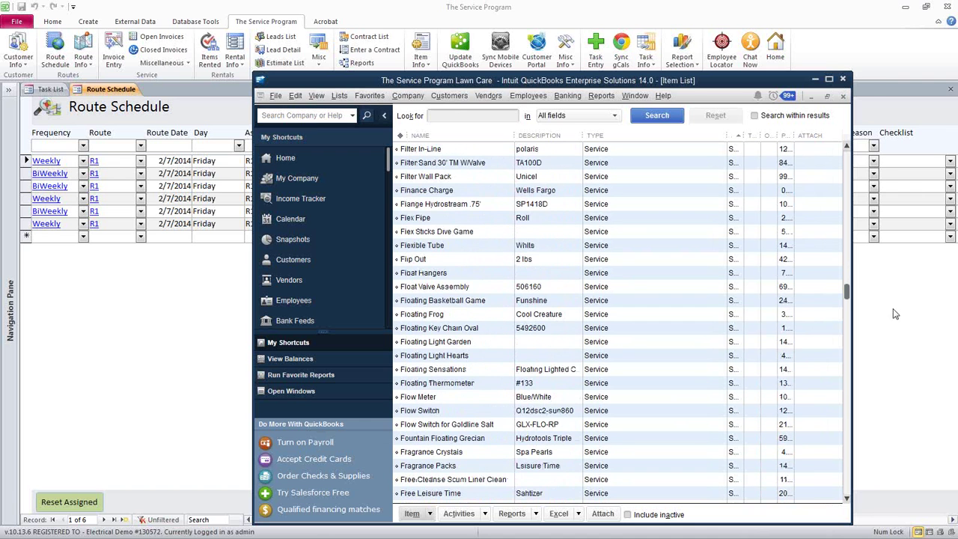
drag(849, 299, 849, 512)
scroll(748, 419, up, 20)
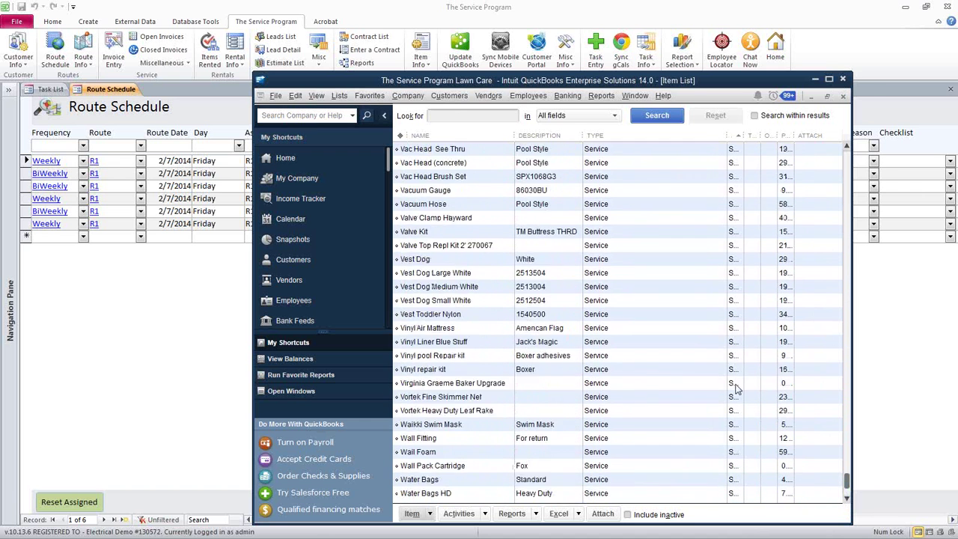
Start a new Inventory Part item named CHEMICALS with Landscaping Services as its income account
click(428, 514)
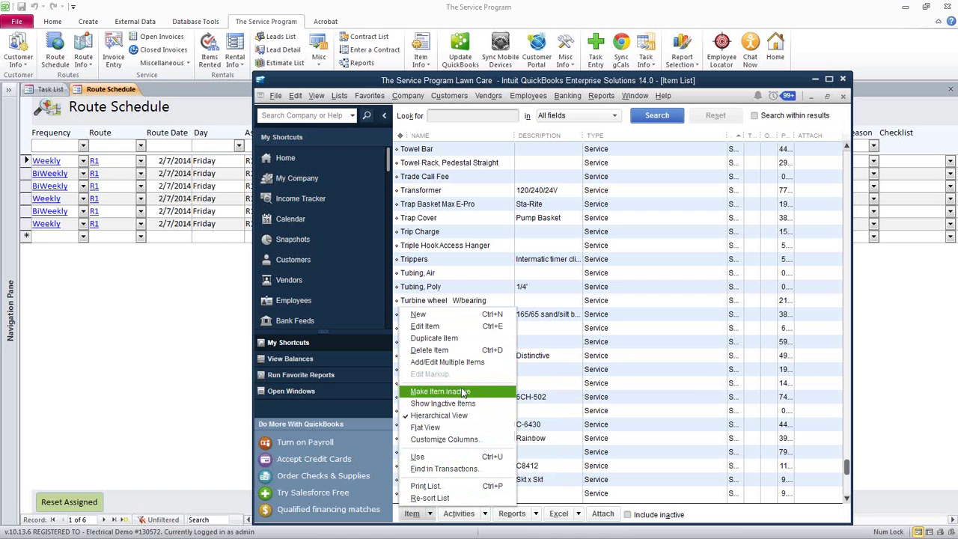
click(447, 315)
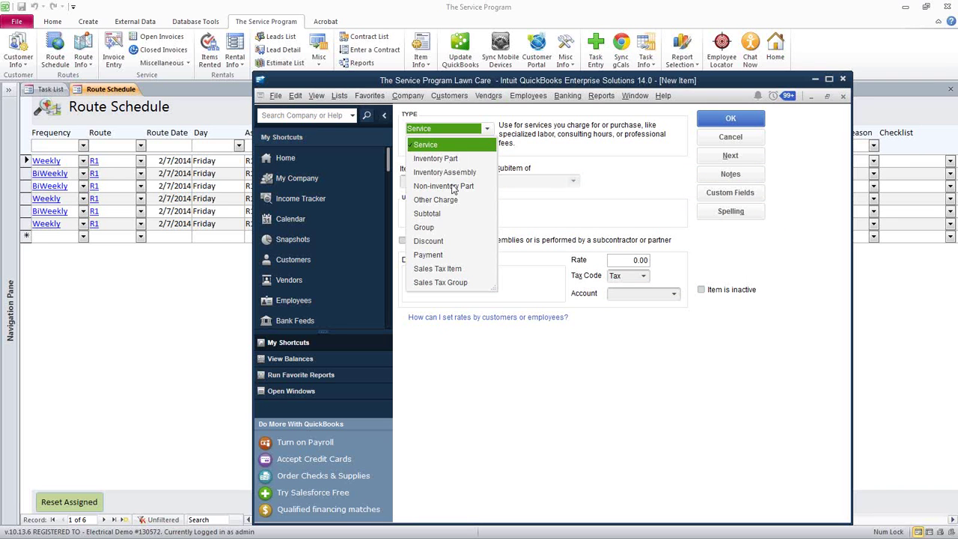
click(442, 159)
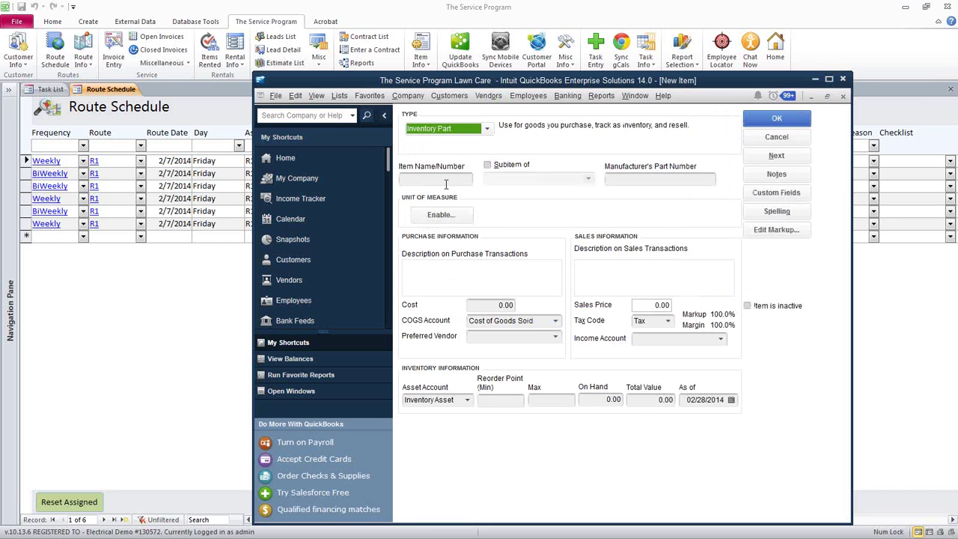
click(447, 180)
text(CHEMICALS)
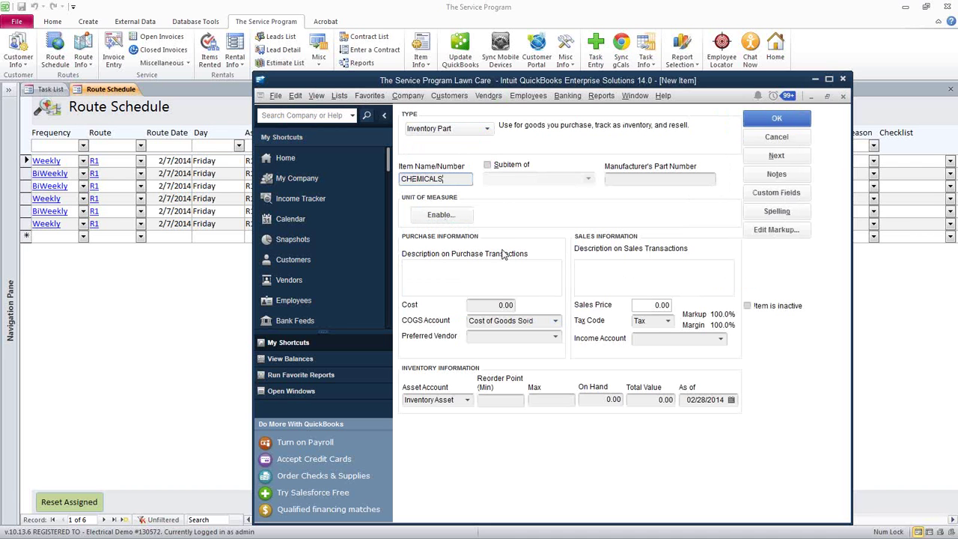
click(687, 338)
click(721, 339)
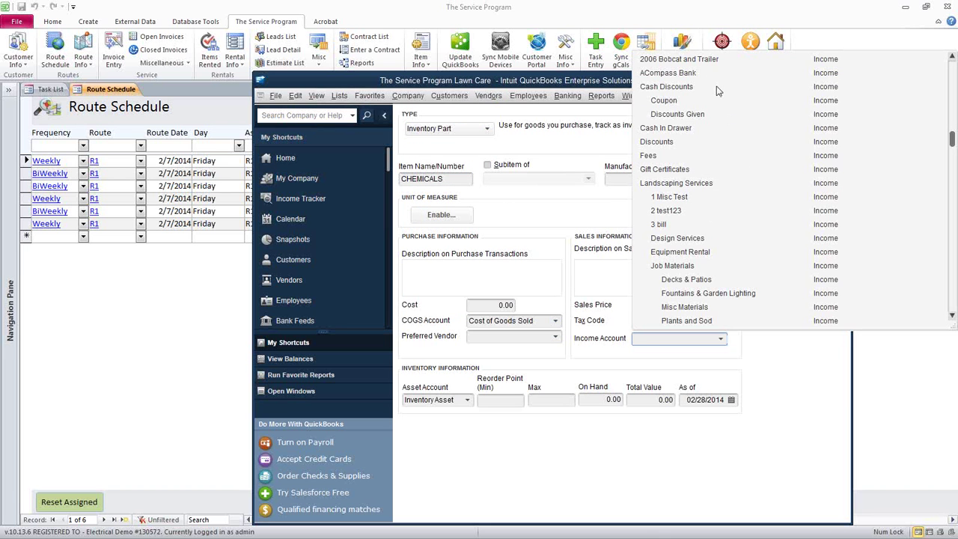
click(701, 187)
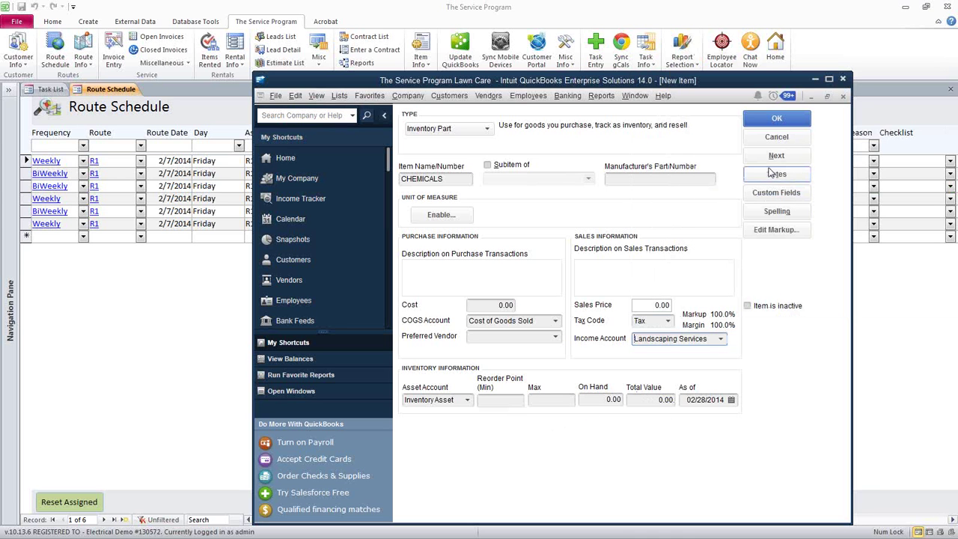
Try to save the new item as CHEMICALS, and save it under the name CHEMICALS1 instead
click(800, 120)
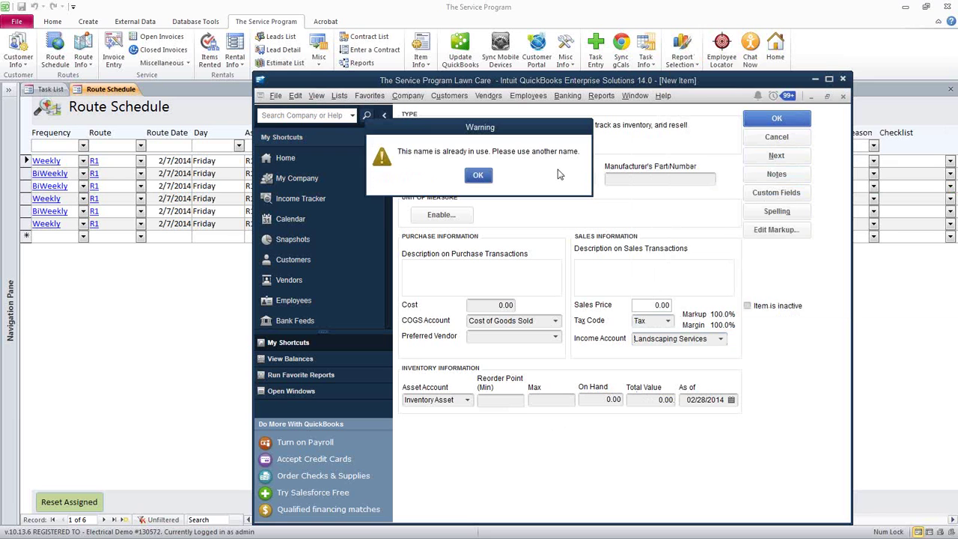
click(478, 175)
click(459, 180)
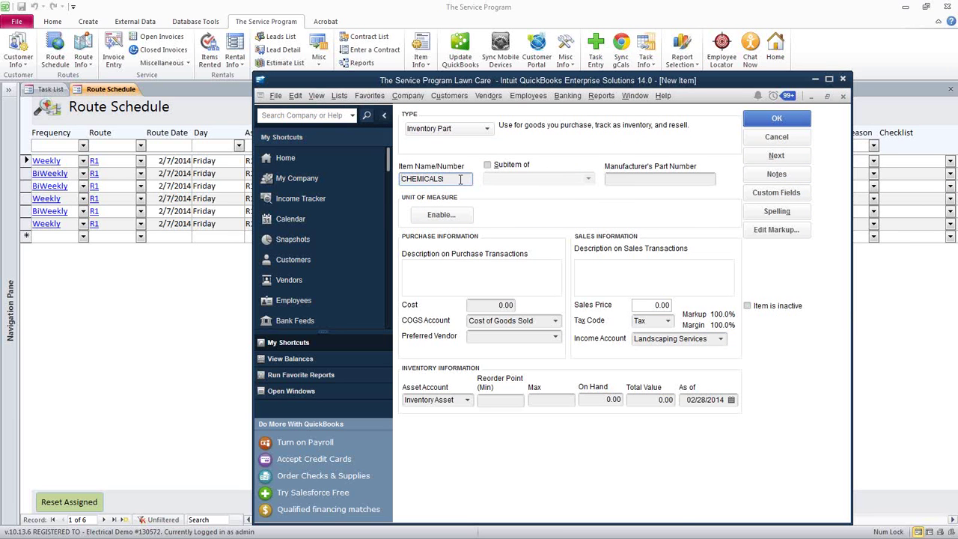
text(1)
click(776, 120)
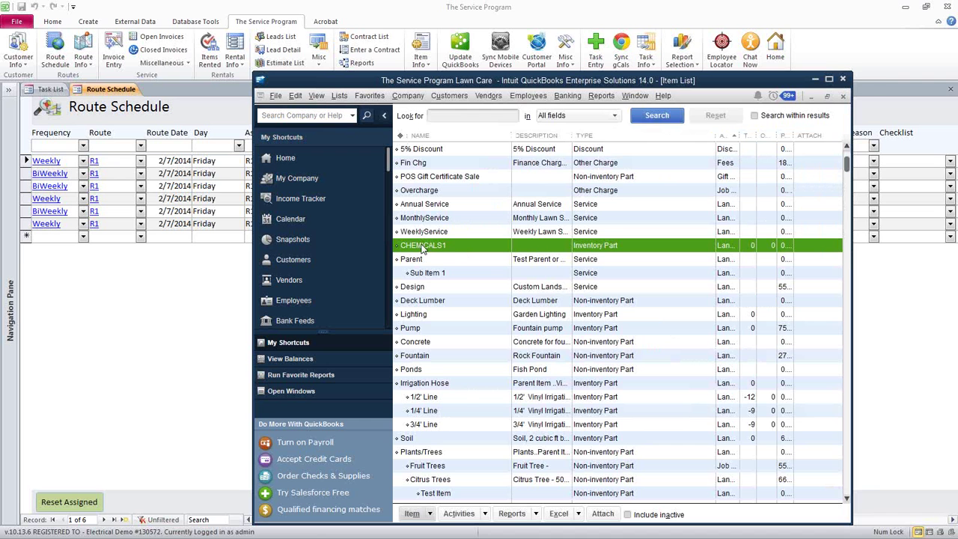
Start another Inventory Part item as a subitem of CHEMICALS1 and leave the form without creating it
click(412, 514)
click(455, 312)
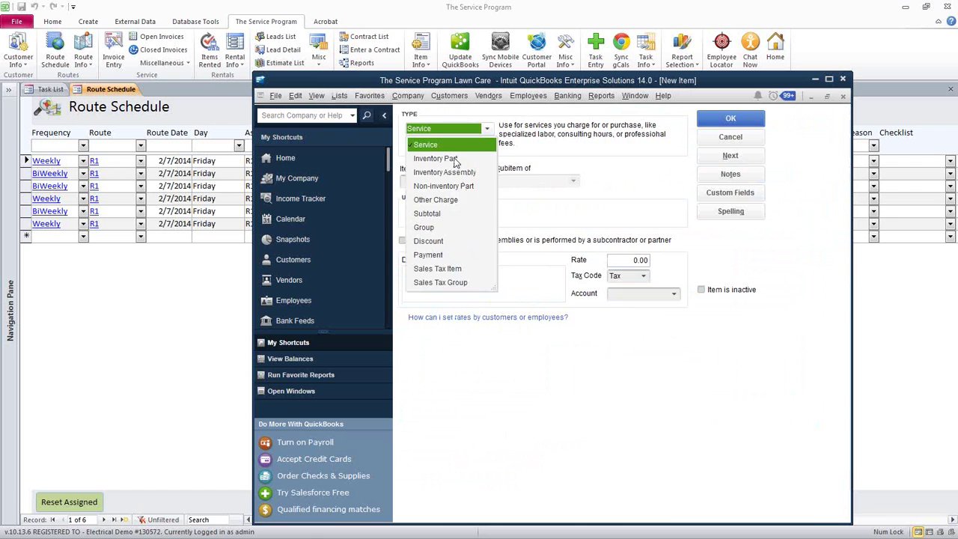
click(454, 159)
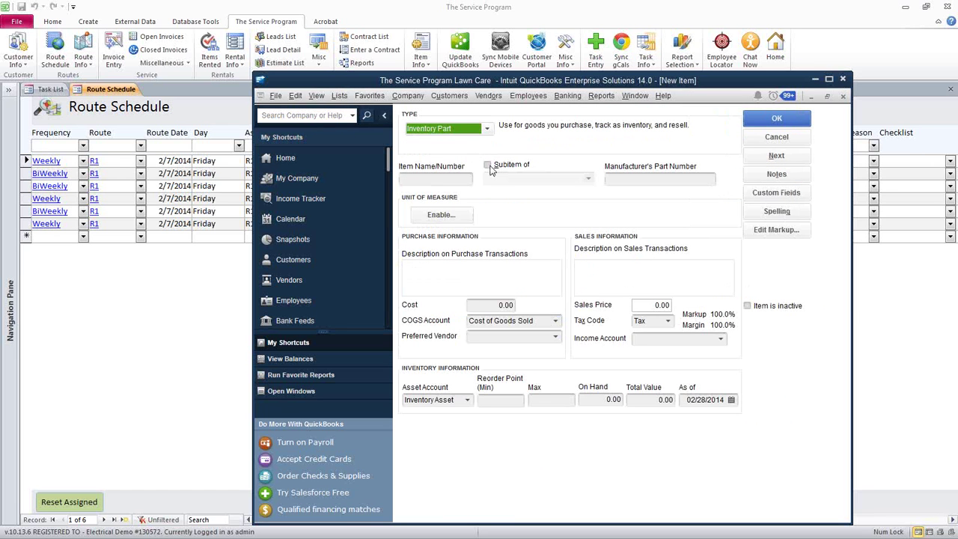
click(487, 165)
click(587, 180)
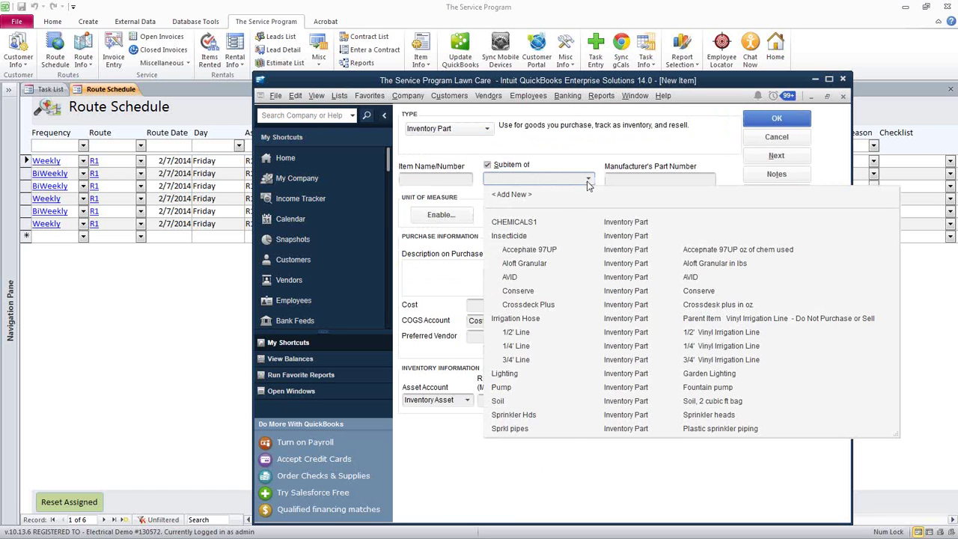
click(562, 221)
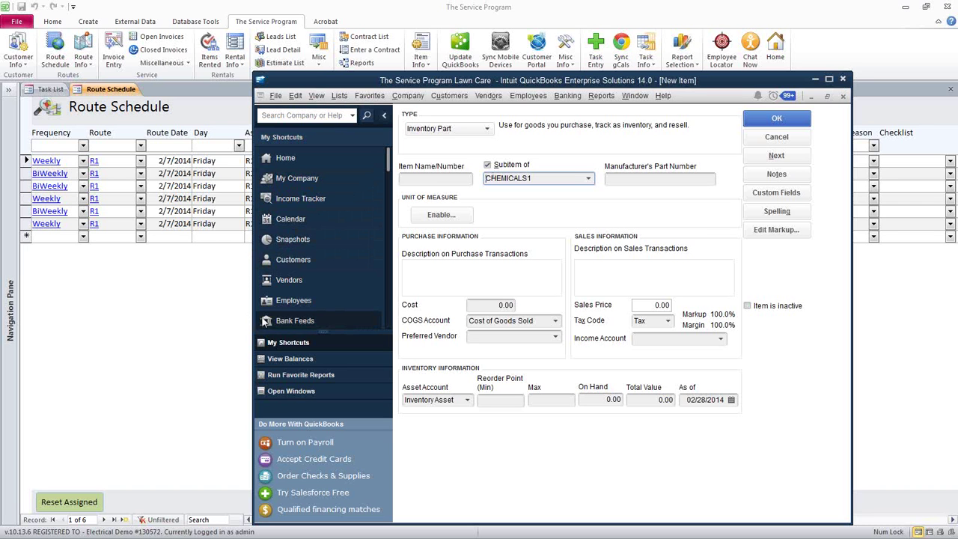
click(756, 121)
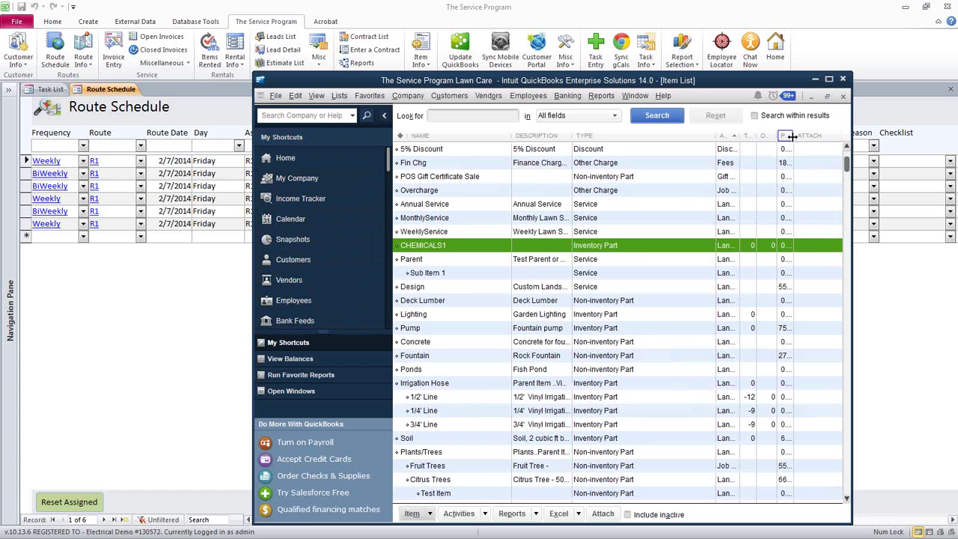
Delete the CHEMICALS1 inventory part from the QuickBooks item list and close the list
right_click(452, 248)
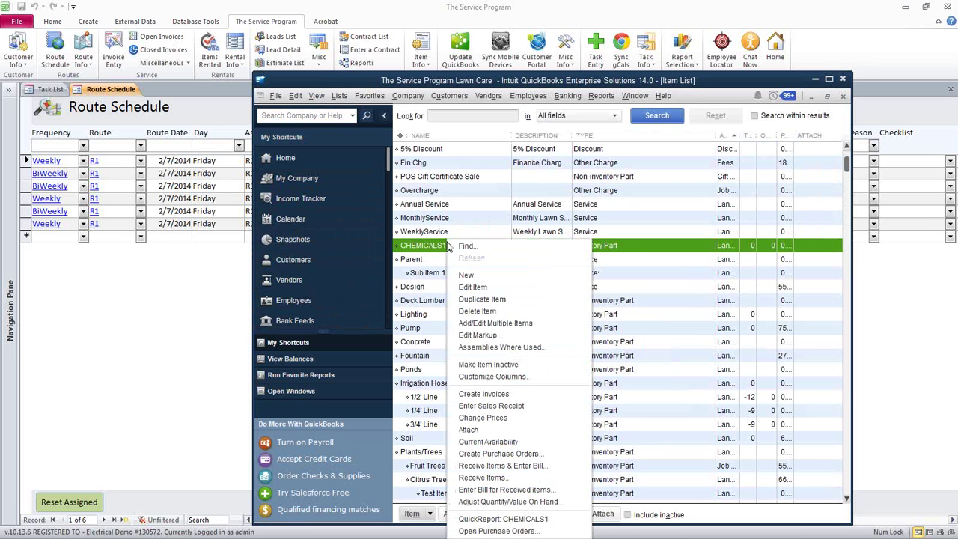
click(497, 311)
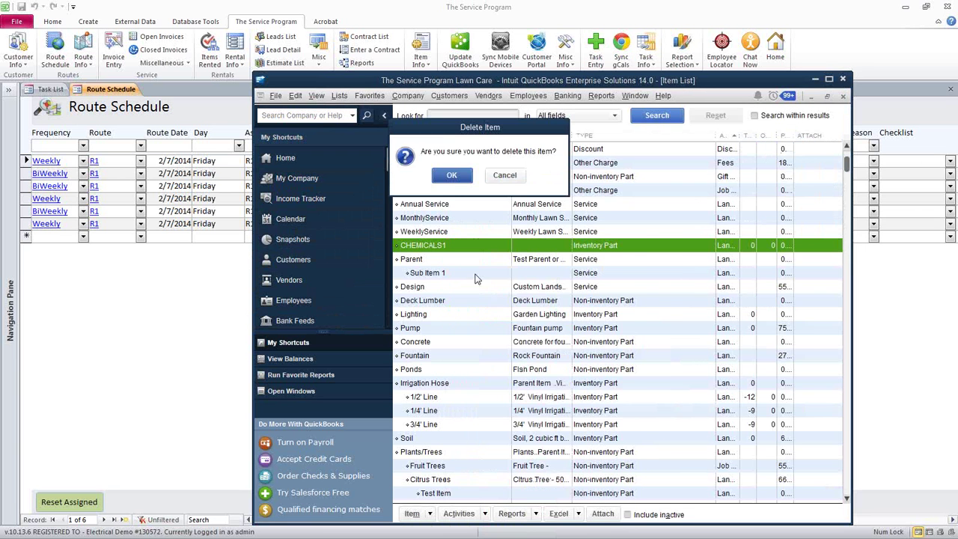
click(452, 187)
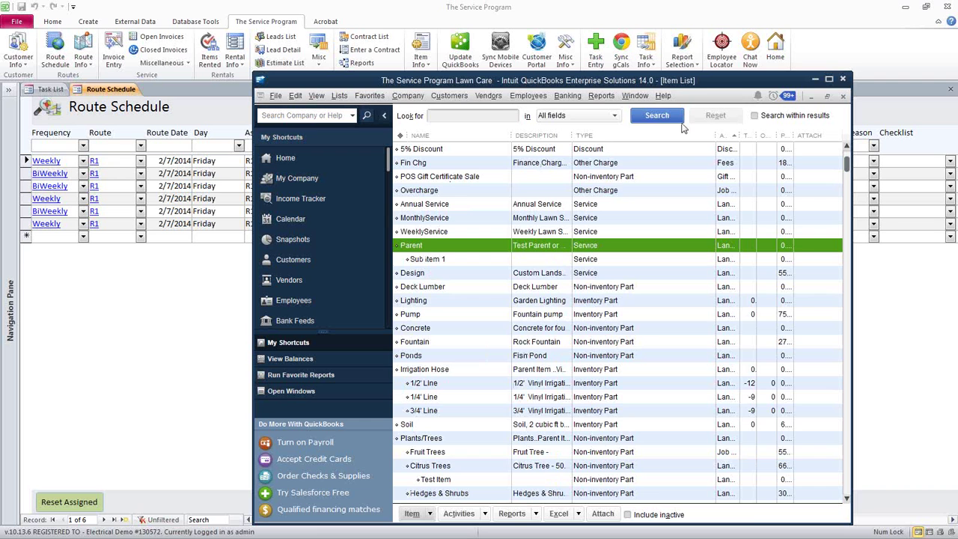
click(843, 96)
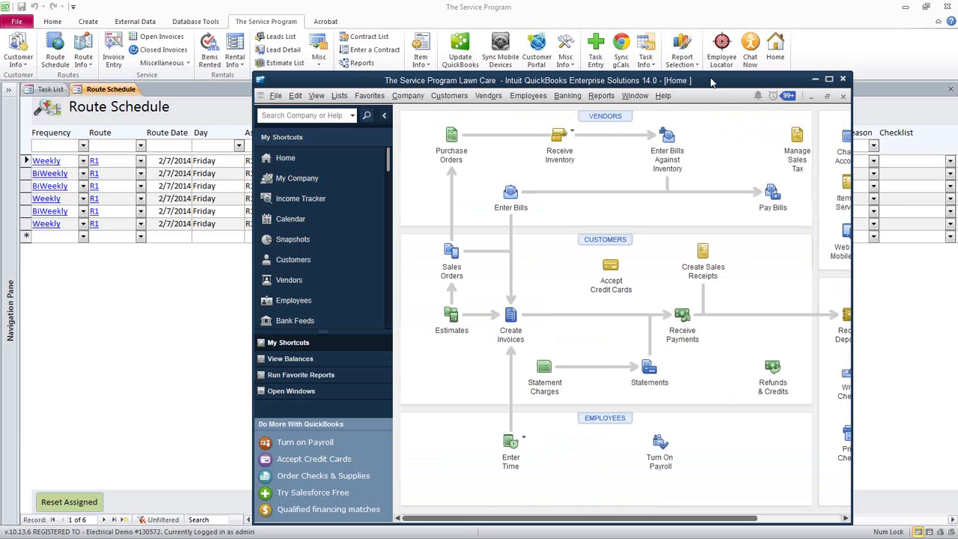
Open the Customer Center and bring up the sales tax settings of the customer listed directly below A&G CONCRETE POOLS
click(620, 241)
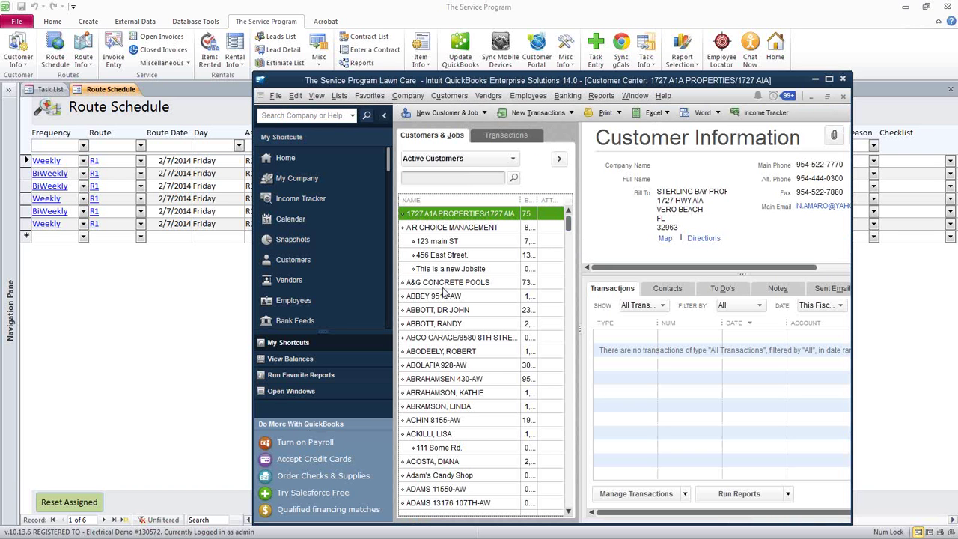
click(445, 297)
double_click(444, 299)
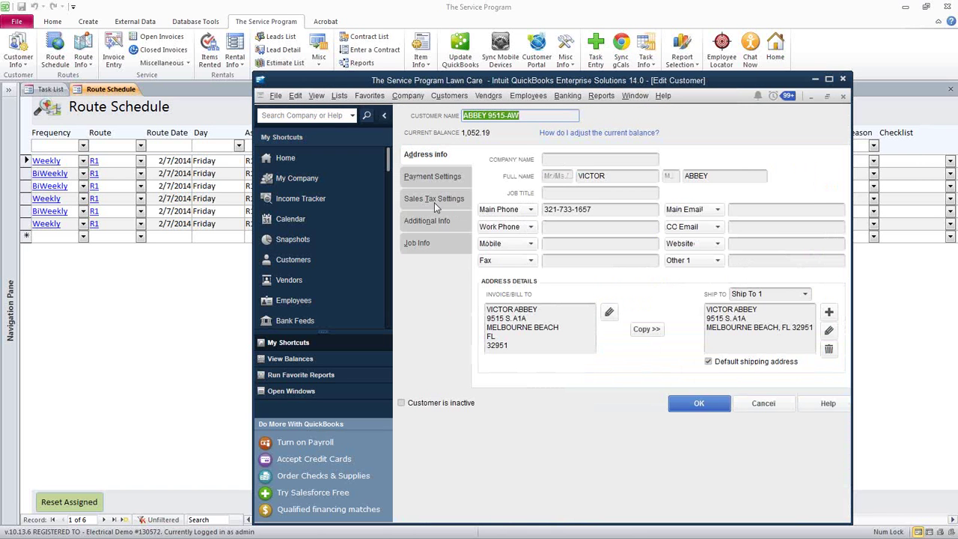
click(447, 202)
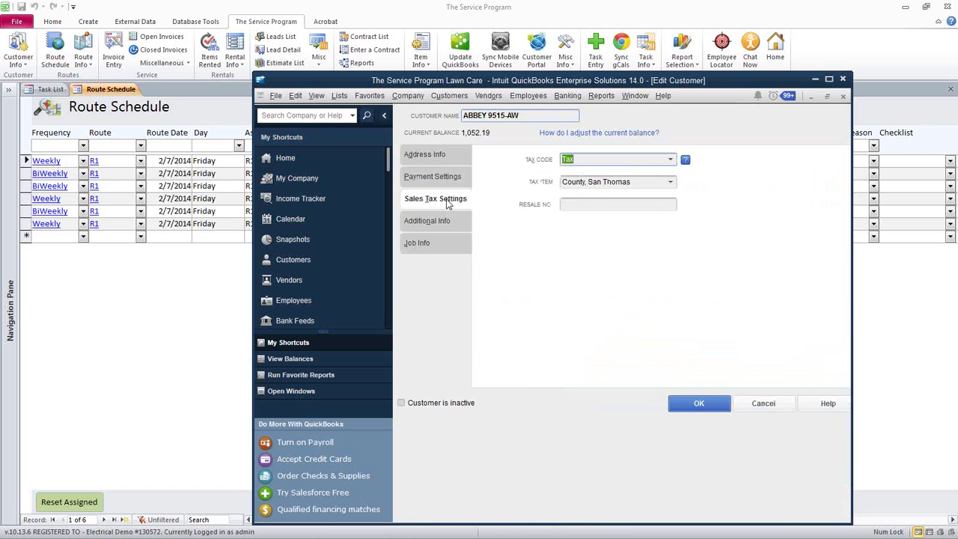
Set the customer's tax code to Tax and tax item to 8.00%Tax, and save the customer record
click(671, 160)
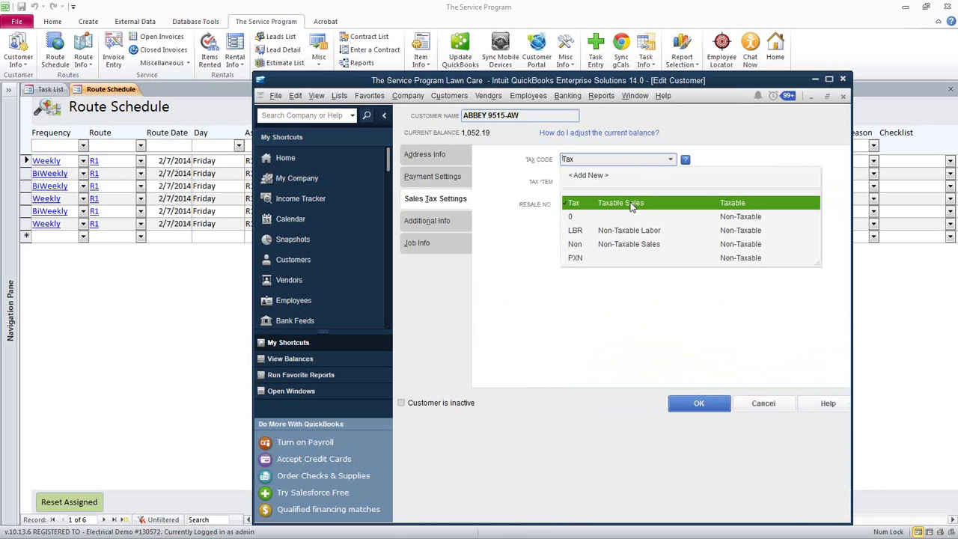
click(631, 202)
click(671, 182)
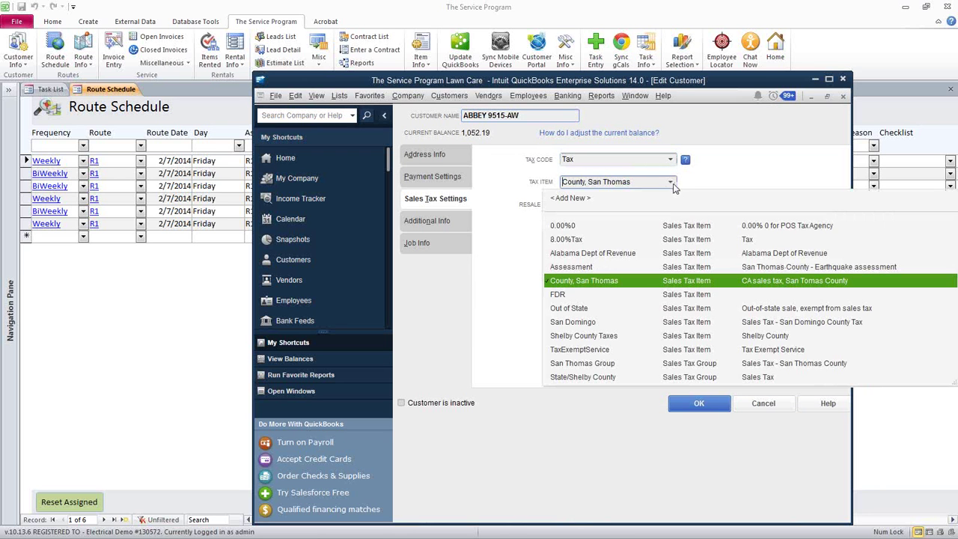
click(605, 240)
click(594, 202)
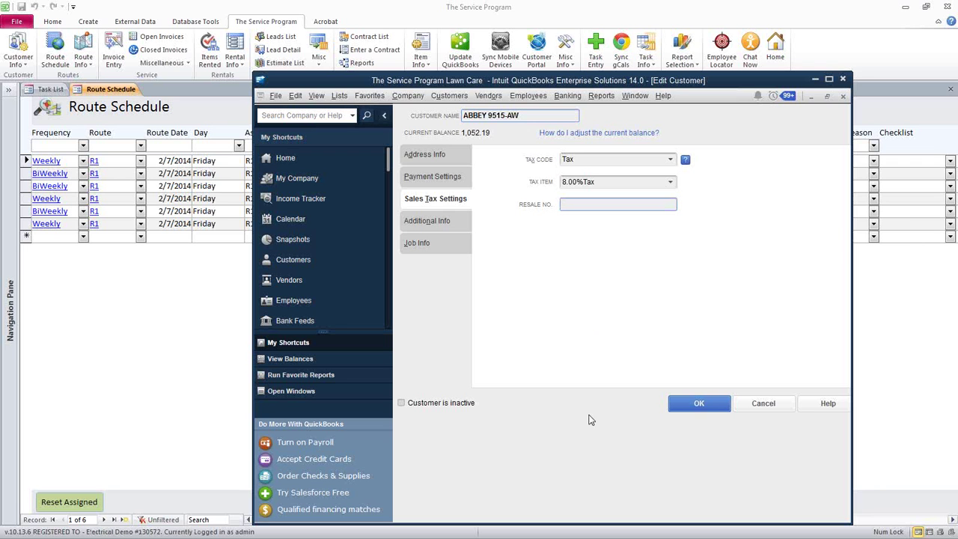
click(710, 403)
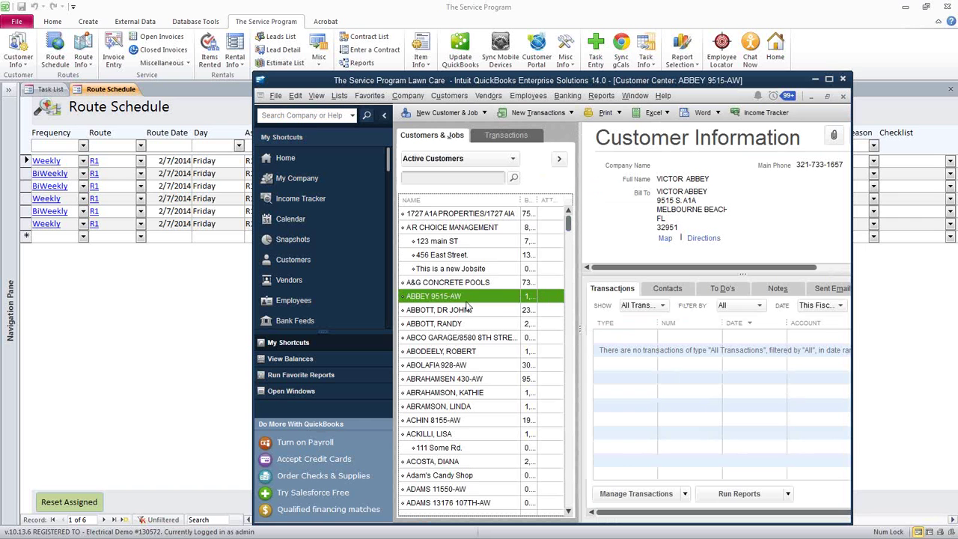
Switch from QuickBooks back to The Service Program and open the task Schedule View
click(829, 79)
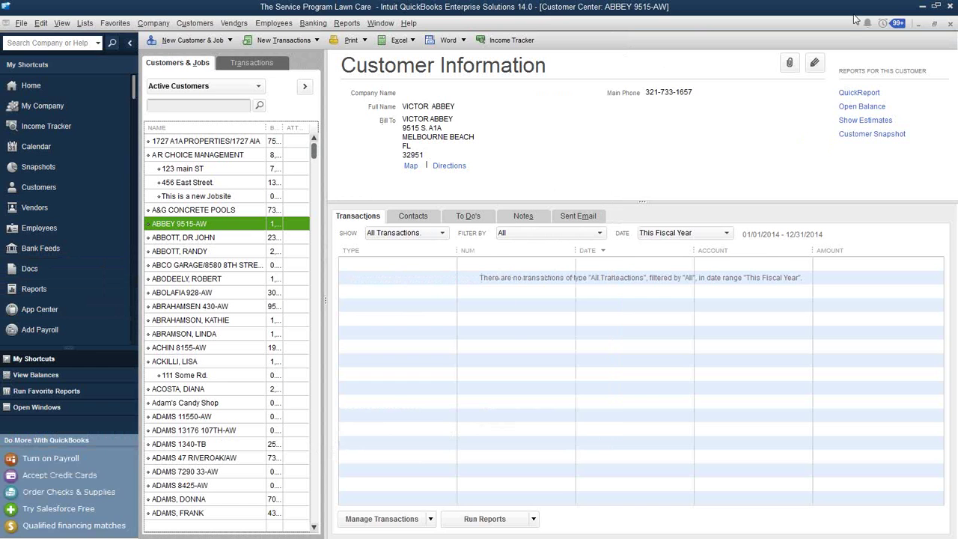
click(922, 6)
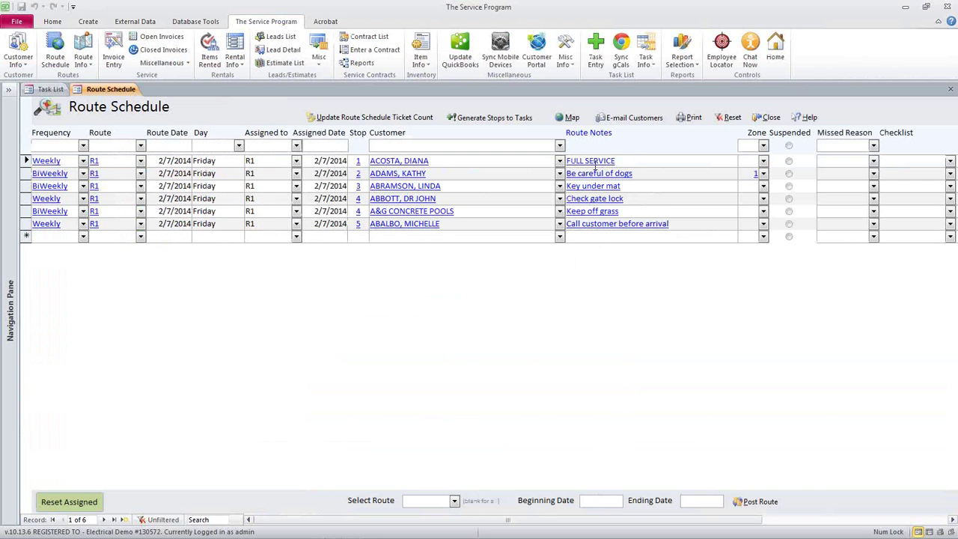
click(442, 236)
click(646, 60)
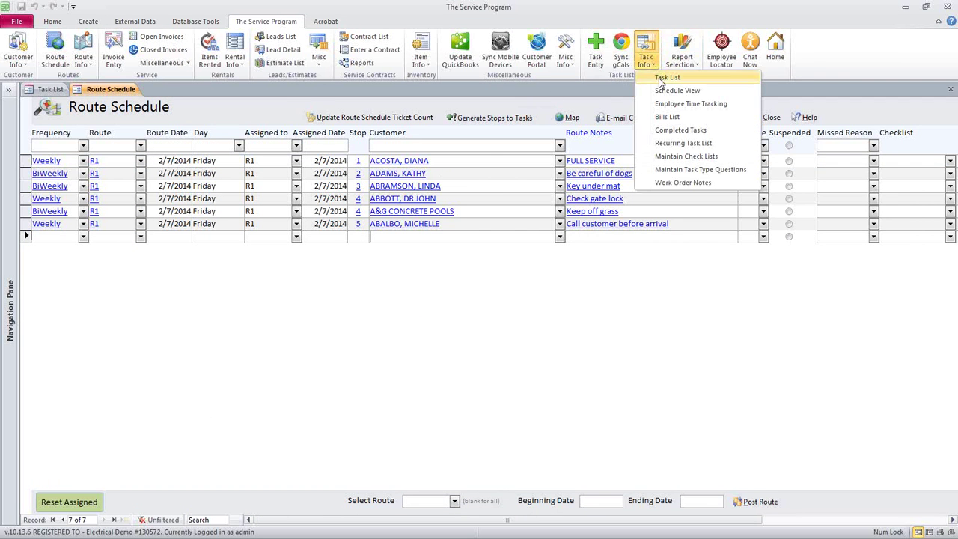
click(690, 90)
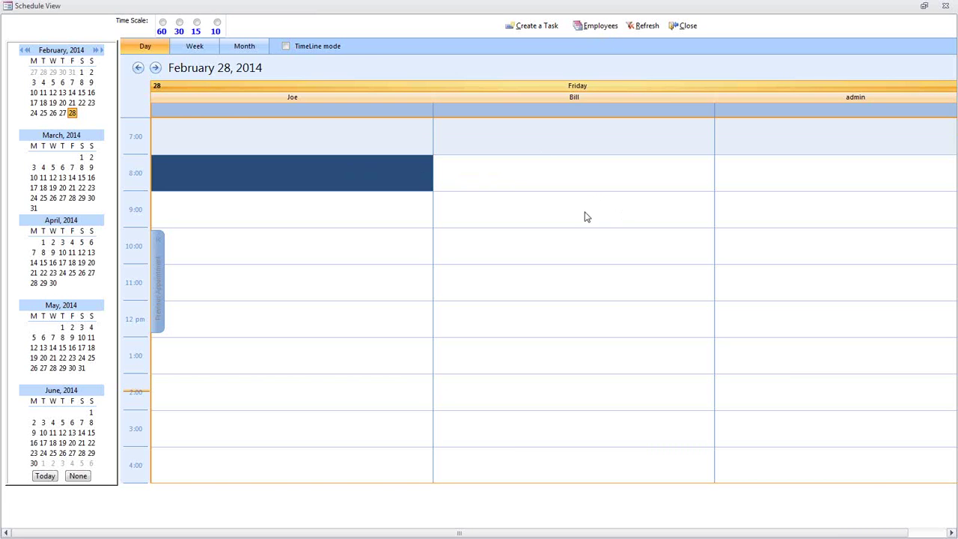
Show every employee except the first listed in the schedule, including R1, R2 and admin, and close the Schedule View
click(595, 29)
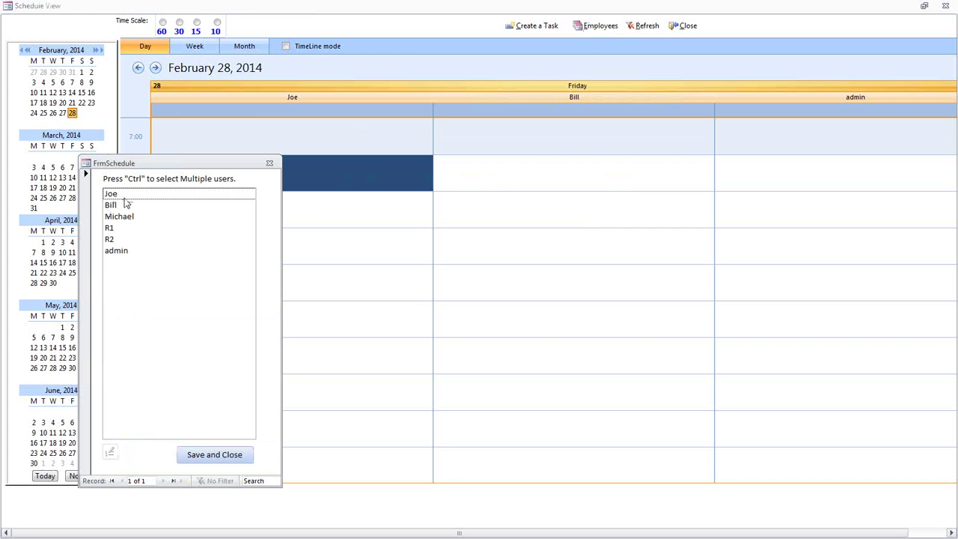
click(124, 204)
ctrl+click(132, 217)
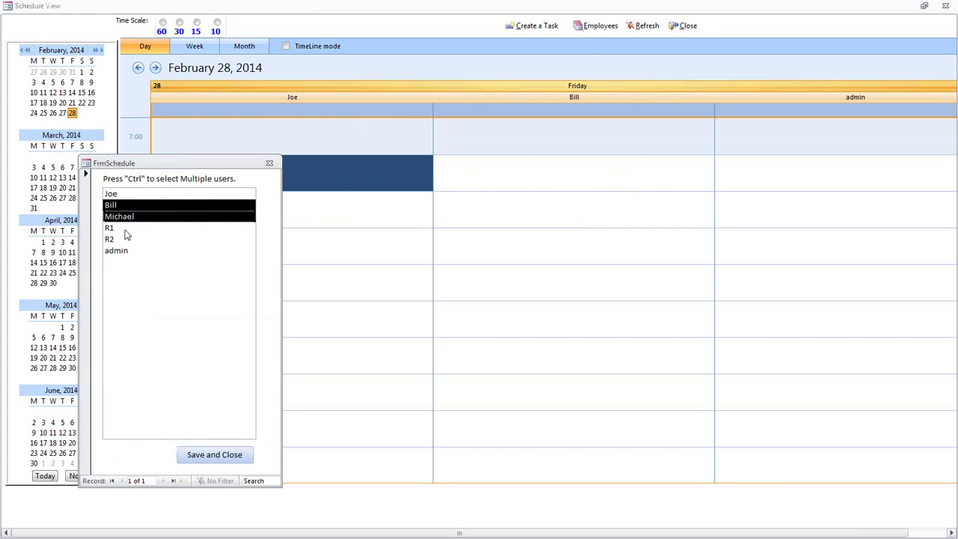
ctrl+click(126, 228)
ctrl+click(127, 239)
ctrl+click(128, 249)
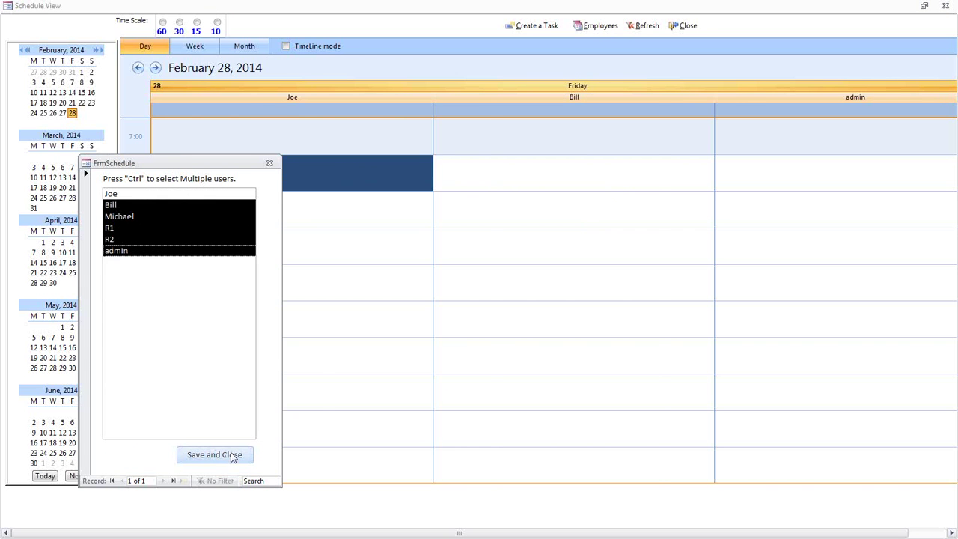
click(229, 454)
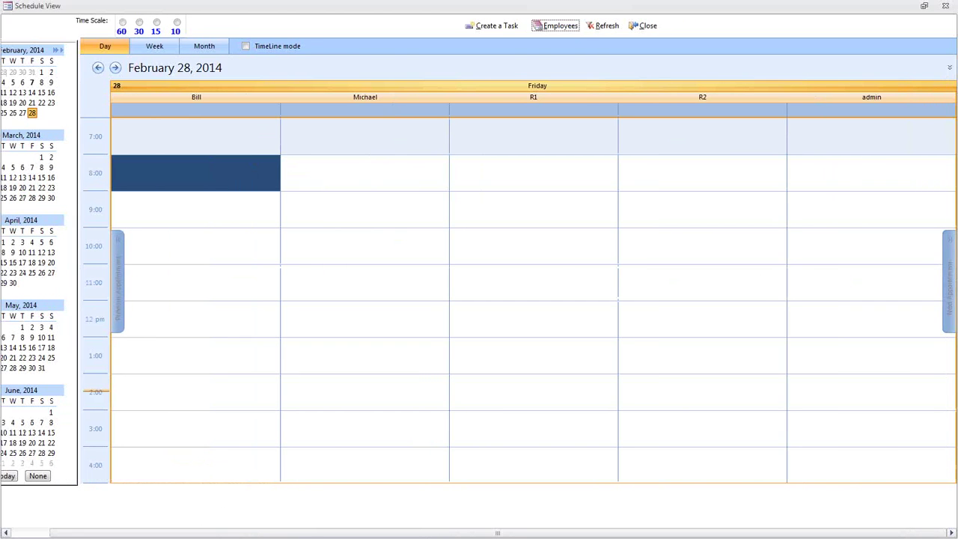
click(648, 27)
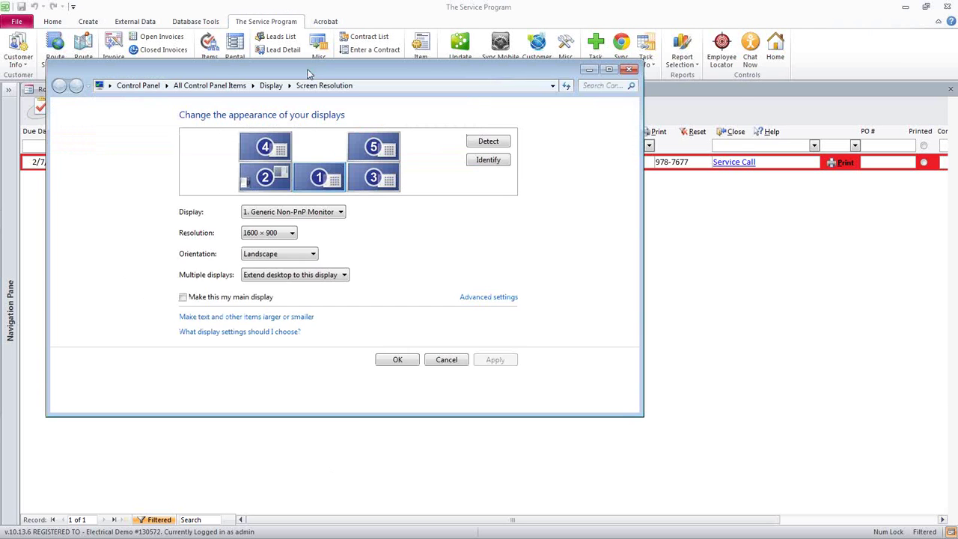
Clear the display settings window from view and examine the Employee Task List columns, including Complete, Start Time, End Time and Date Entered
drag(307, 72, 407, 68)
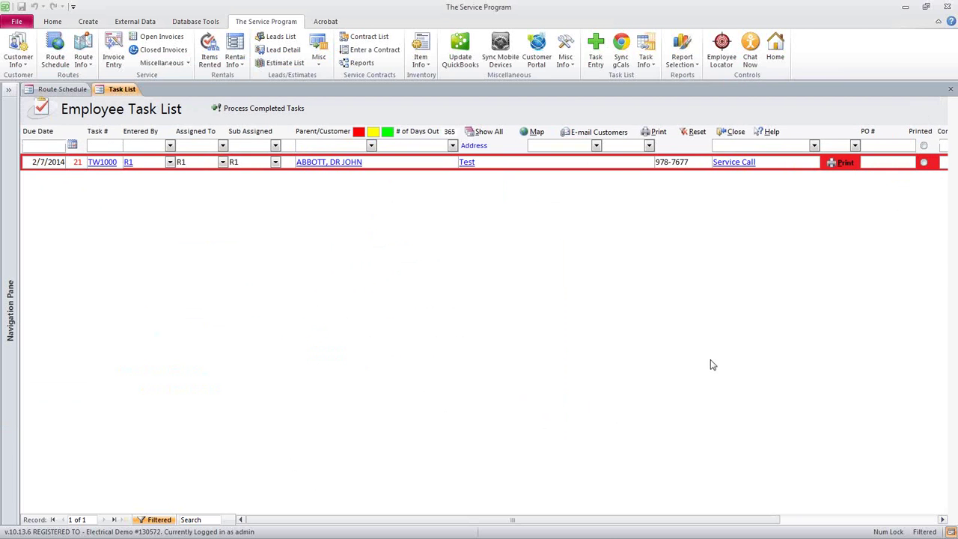
drag(545, 523, 624, 524)
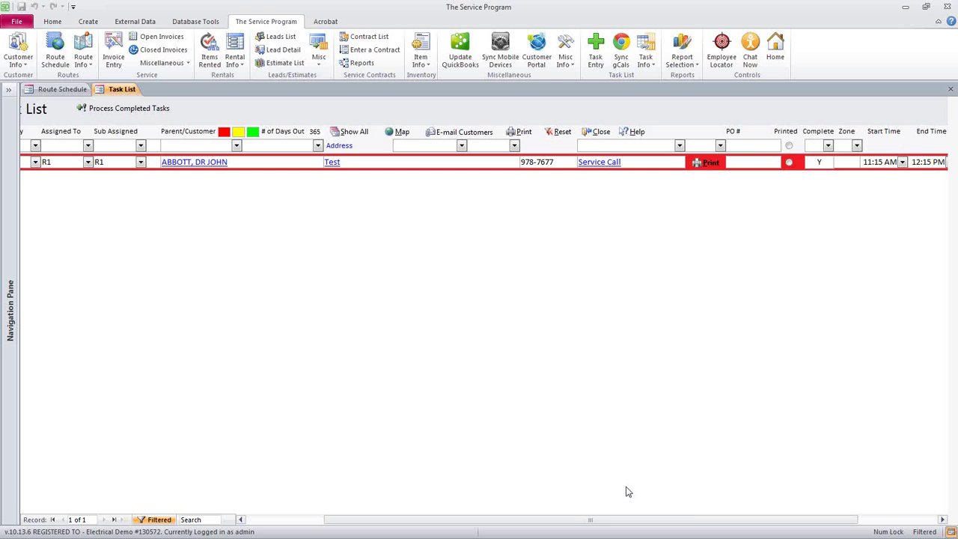
drag(696, 521, 326, 523)
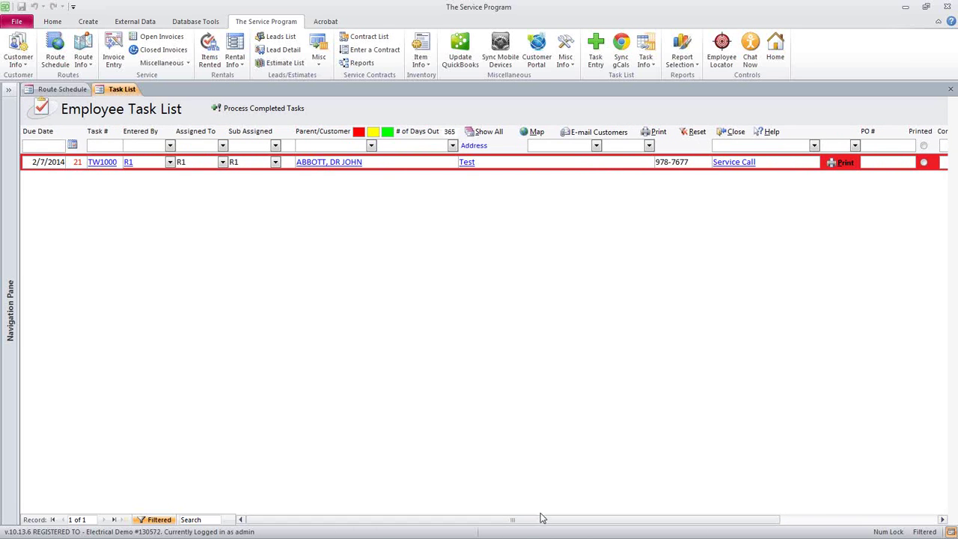
drag(539, 518, 494, 520)
drag(702, 522, 860, 522)
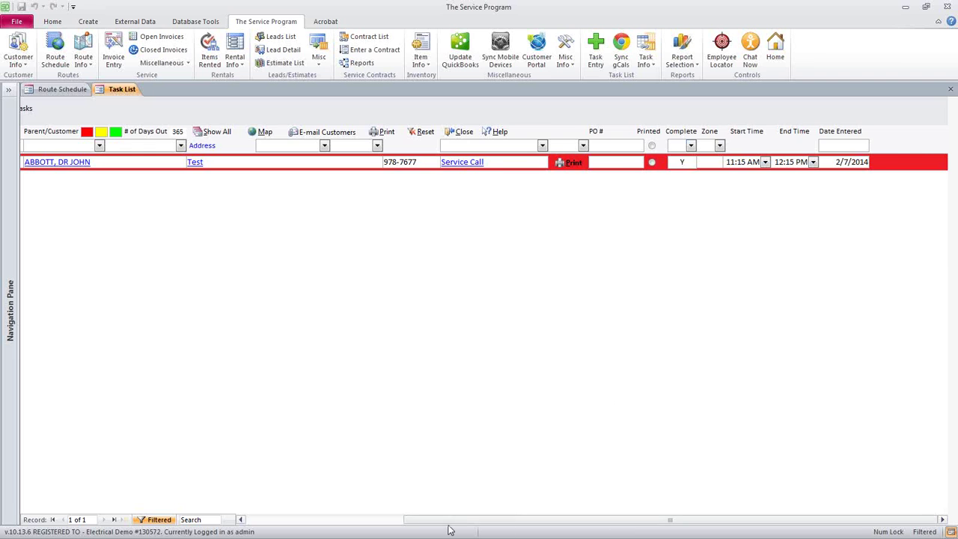
drag(467, 526, 310, 525)
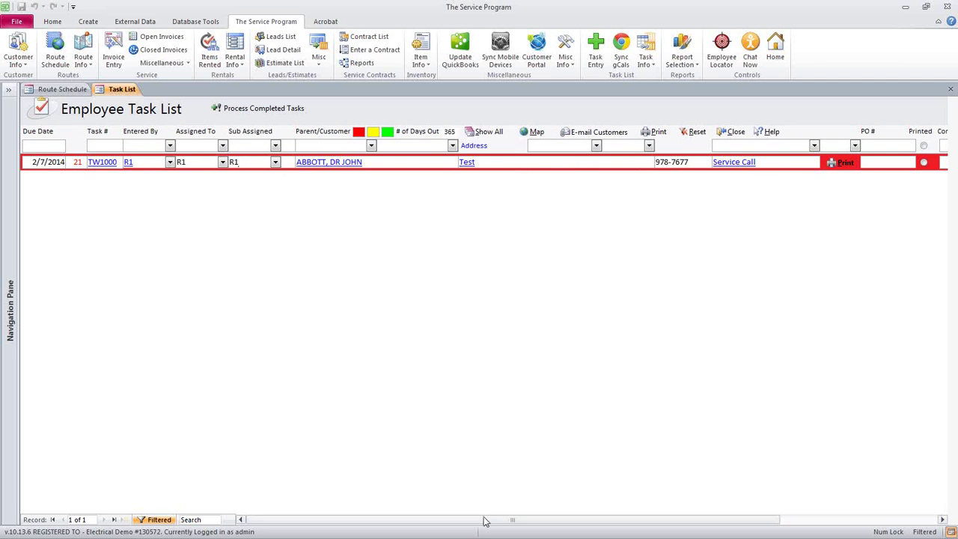
drag(487, 524, 709, 526)
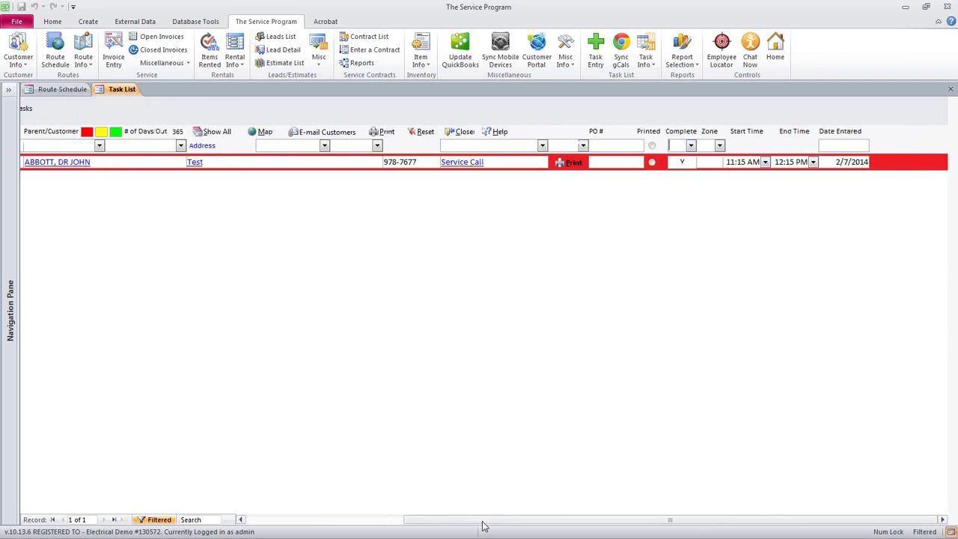
drag(483, 522, 219, 524)
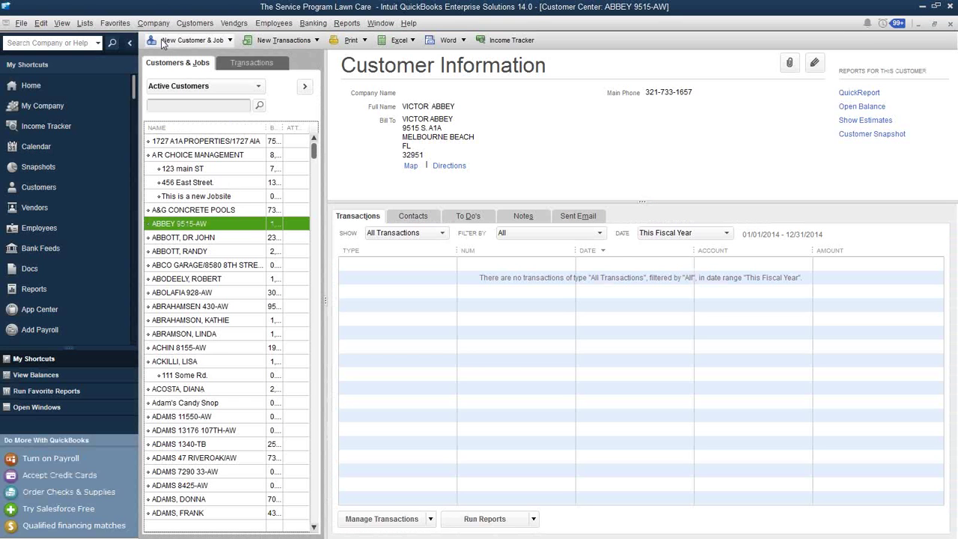
Switch to QuickBooks, check the rate of the .75 HP SQ Motor service in the item list, and leave it unchanged
click(85, 24)
click(100, 51)
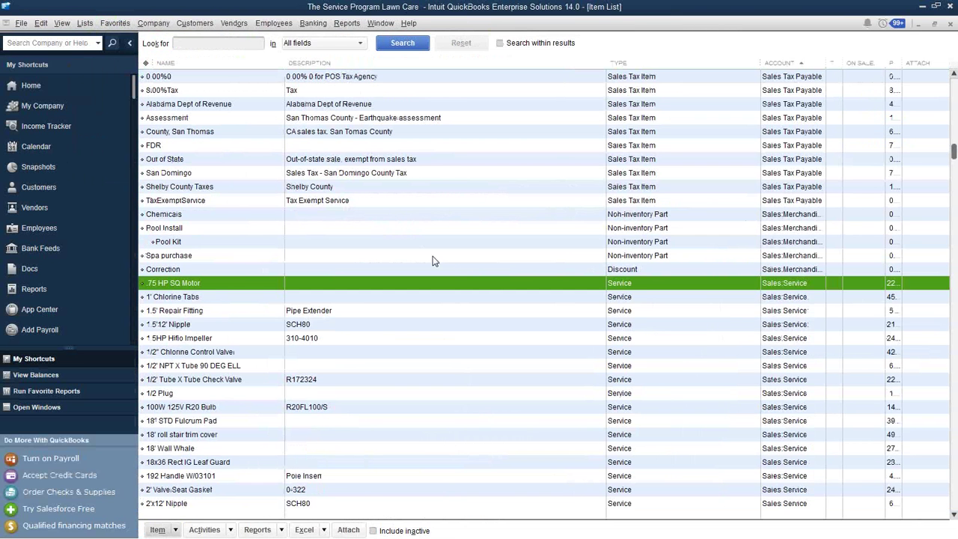
double_click(443, 288)
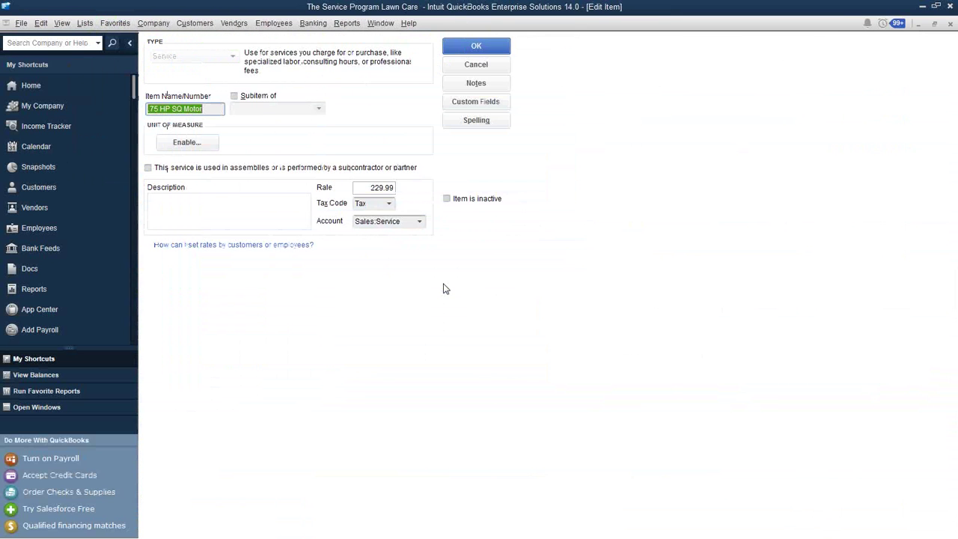
click(368, 189)
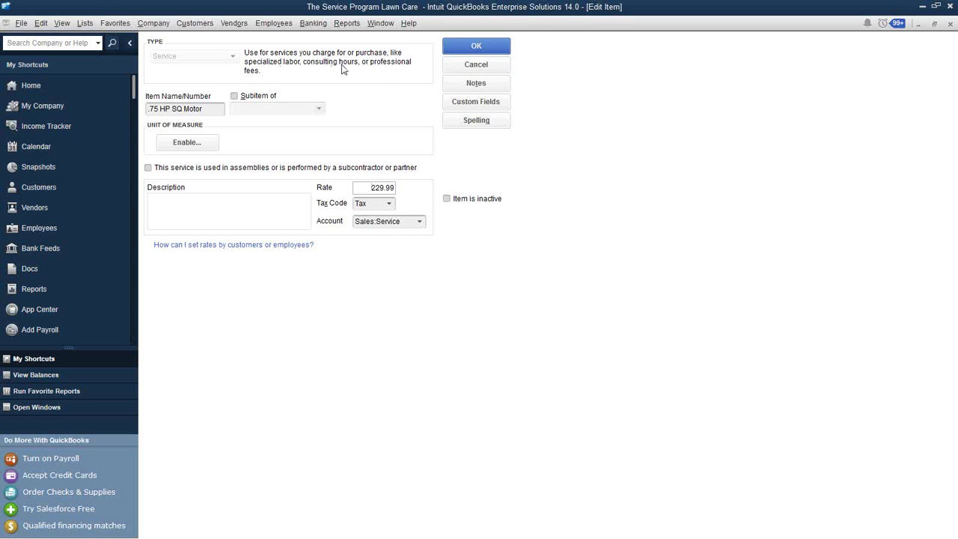
click(476, 65)
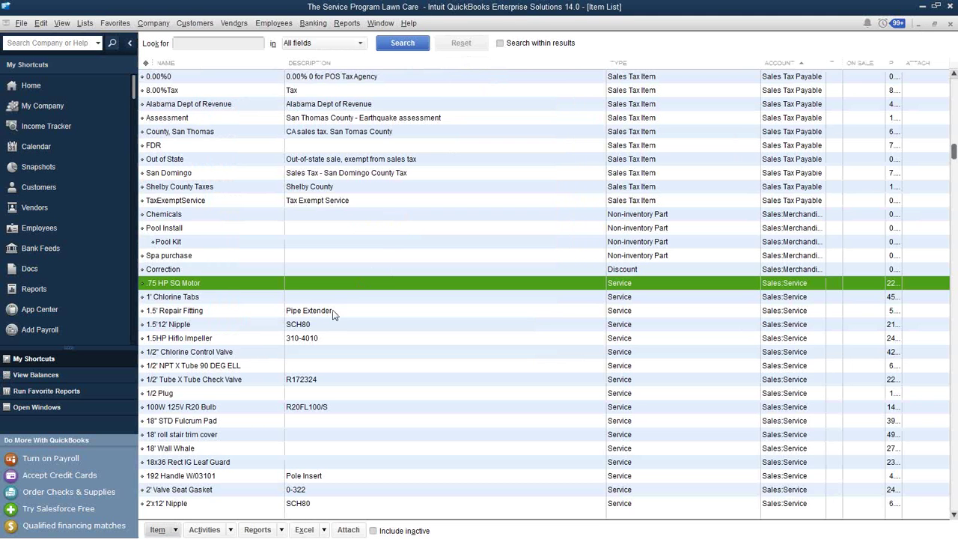
Browse to the end of the item list and open the POS SO Deposit item to view its details
scroll(250, 445, down, 2)
scroll(250, 445, down, 20)
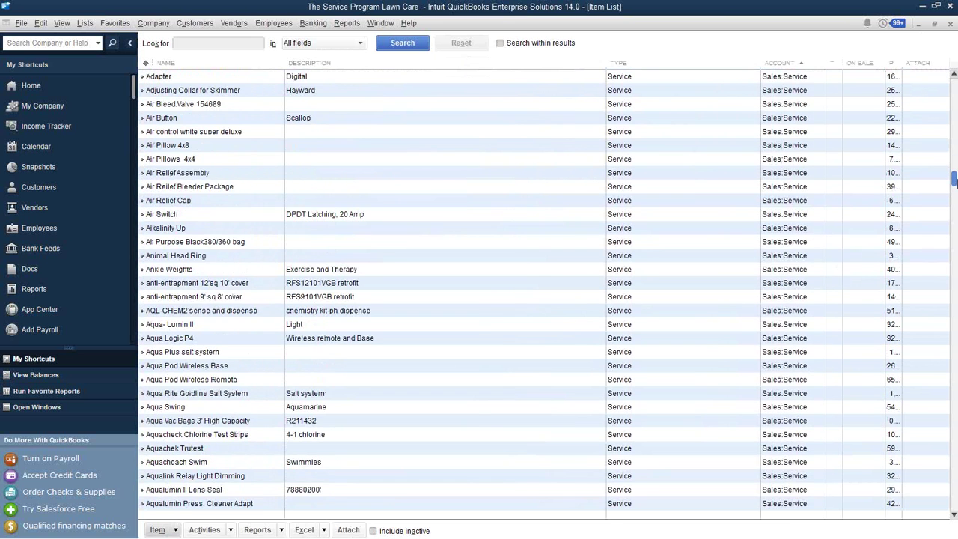
drag(951, 183, 953, 496)
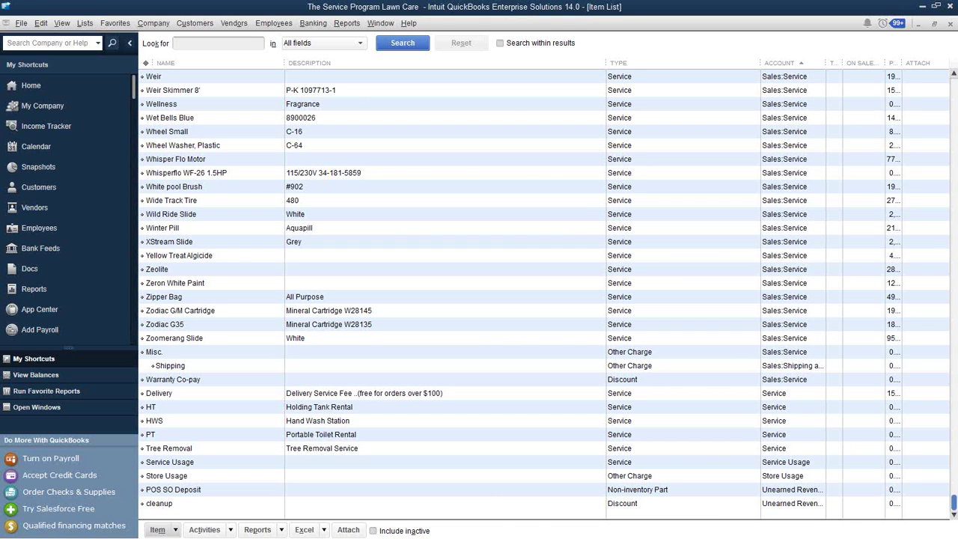
click(482, 493)
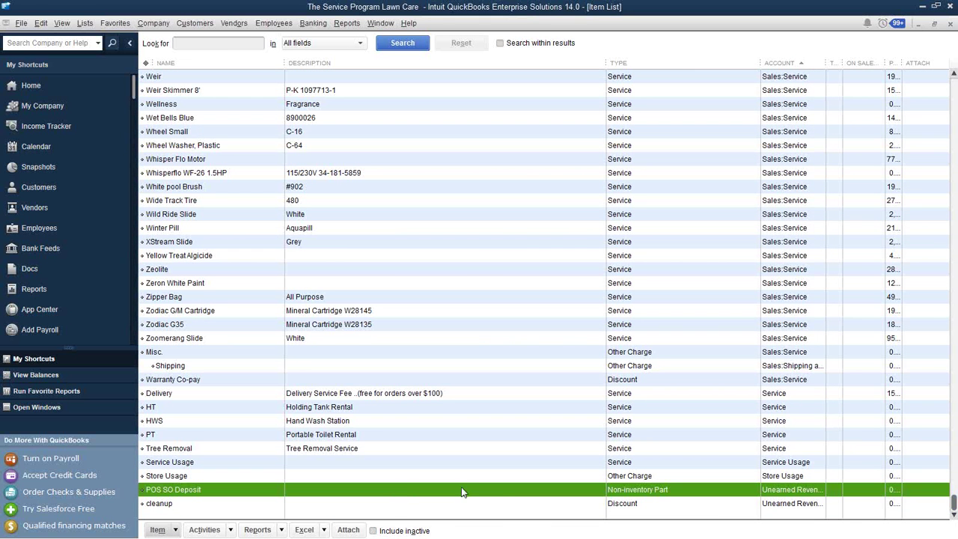
double_click(468, 492)
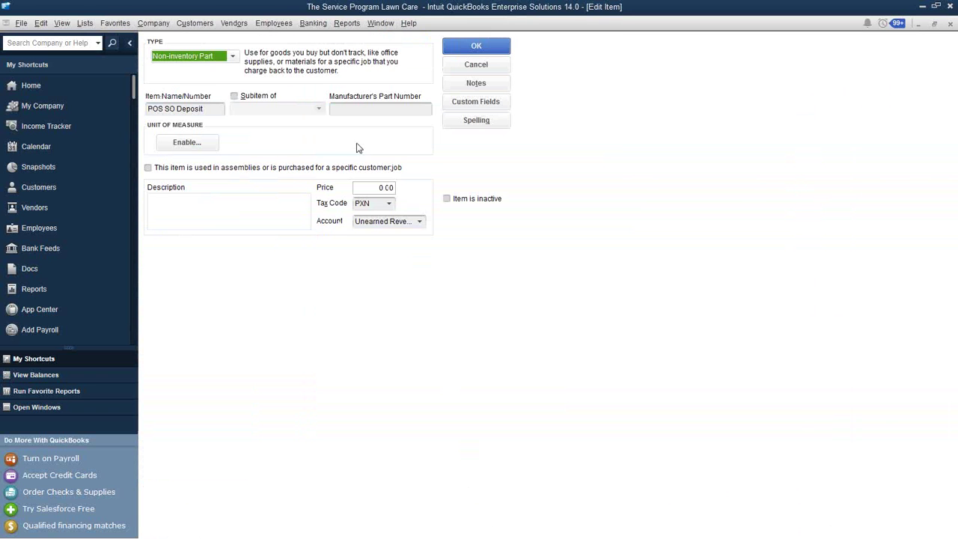
Try converting the POS SO Deposit item to an Inventory Part, check its cost and preferred vendor fields, and cancel the edit
click(233, 57)
click(191, 85)
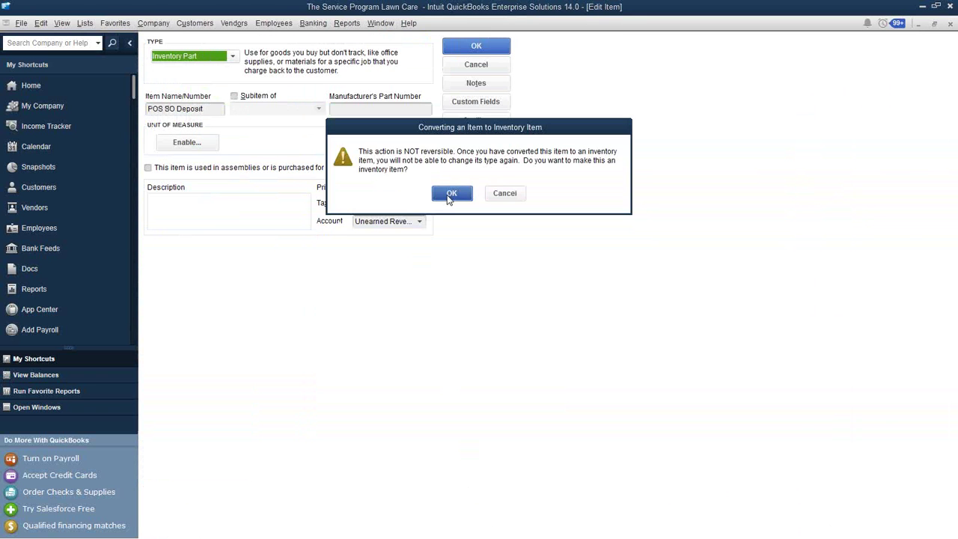
click(452, 193)
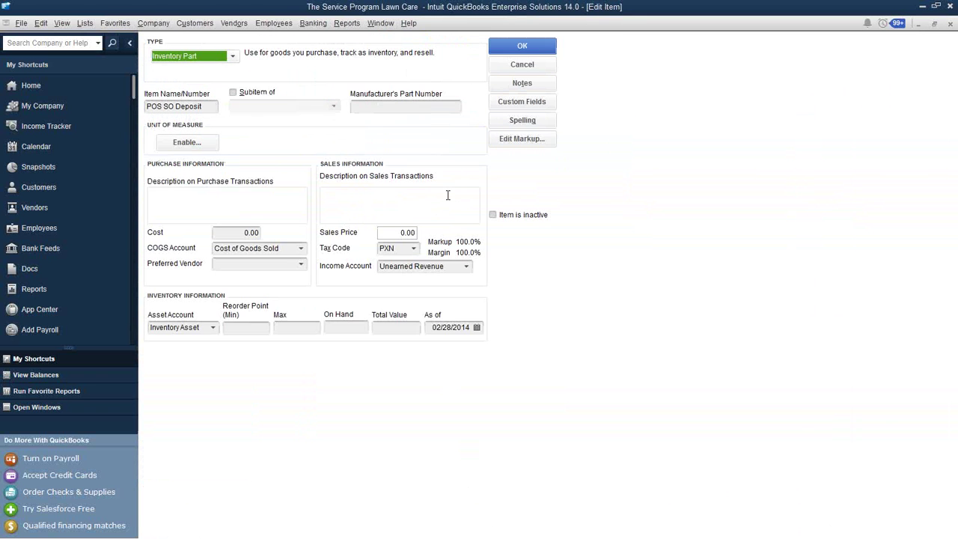
click(239, 233)
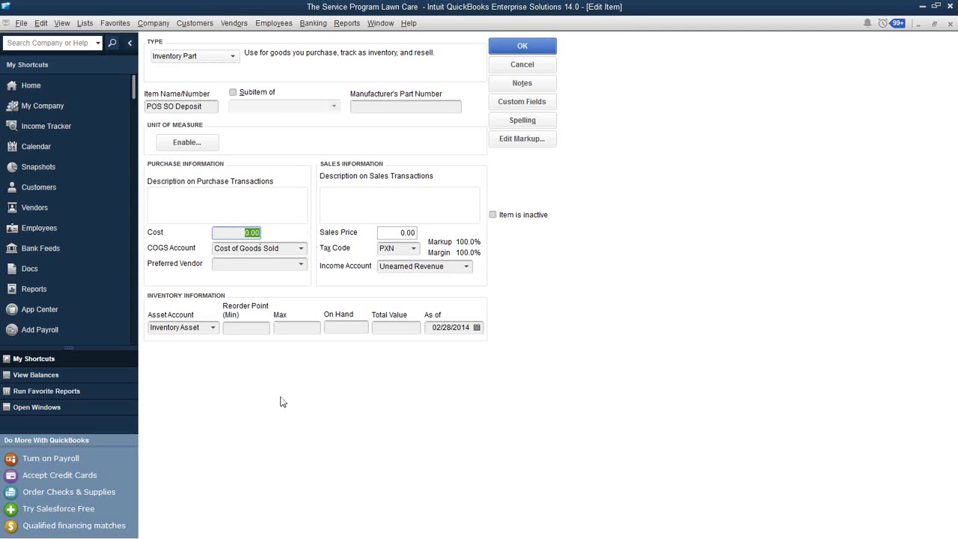
click(257, 264)
click(516, 66)
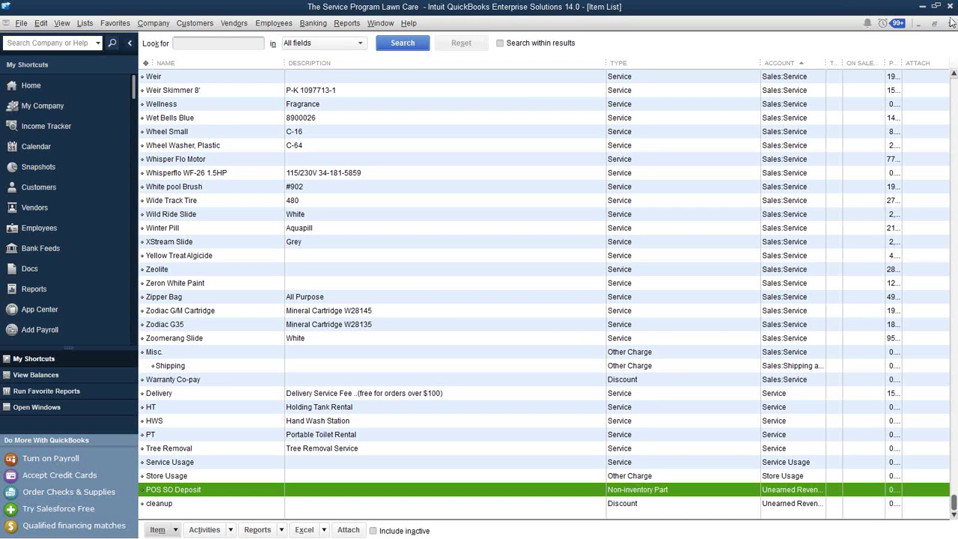
Close the item list, return to The Service Program, and open a blank task entry
click(951, 23)
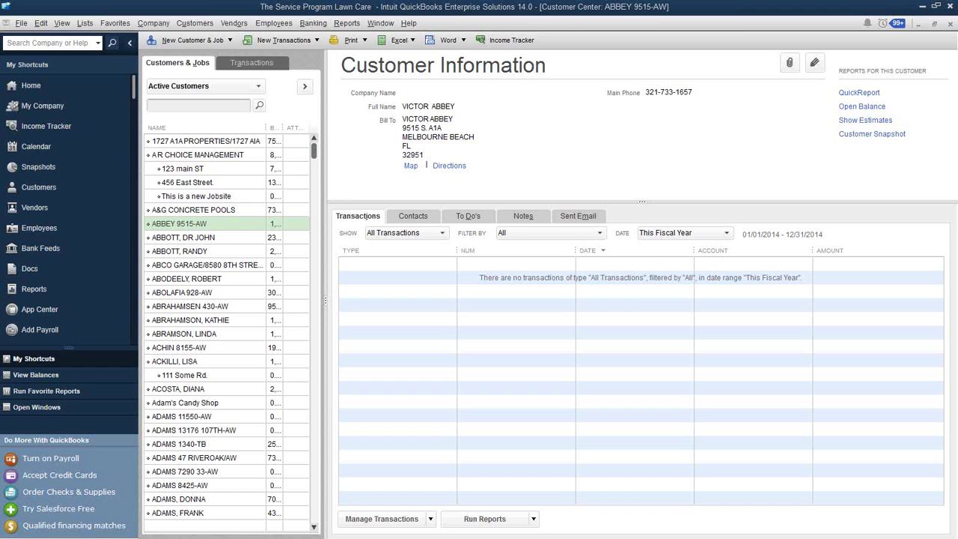
click(920, 7)
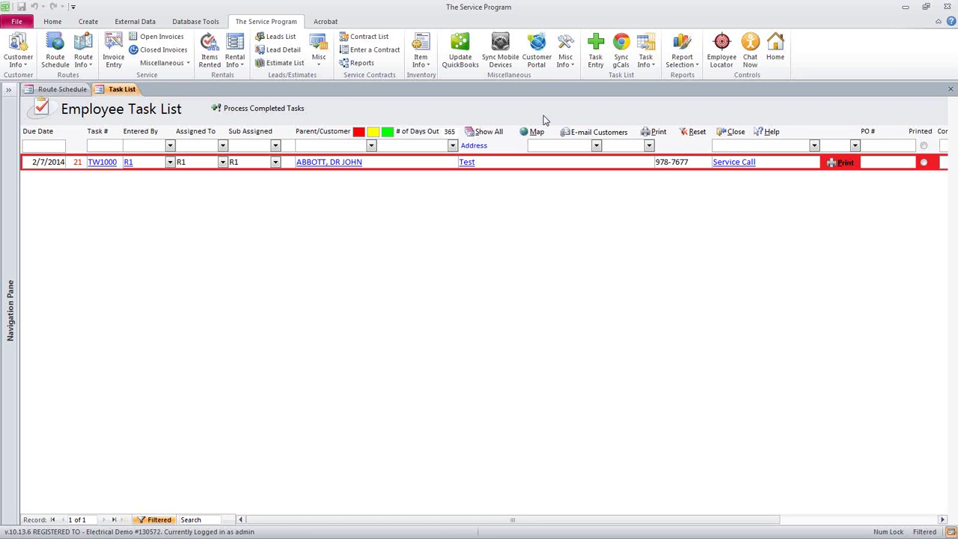
click(597, 66)
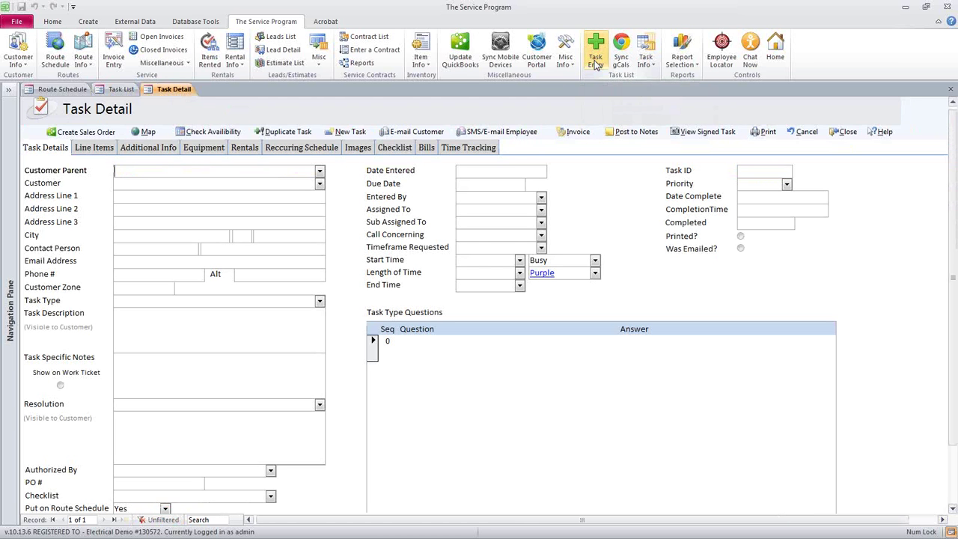
Set the task's customer parent to Golliday Sporting Goods and choose its first listed job site as the customer
click(319, 186)
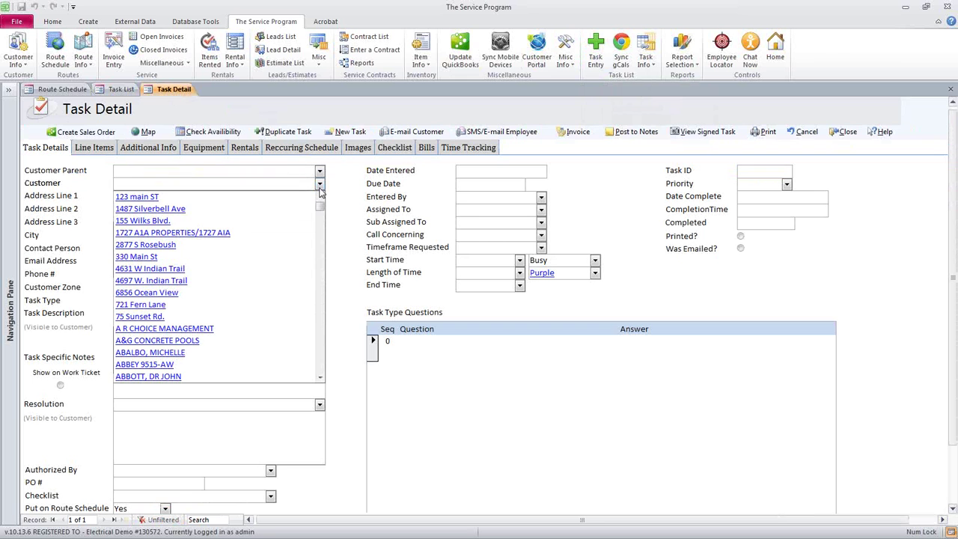
scroll(222, 333, down, 3)
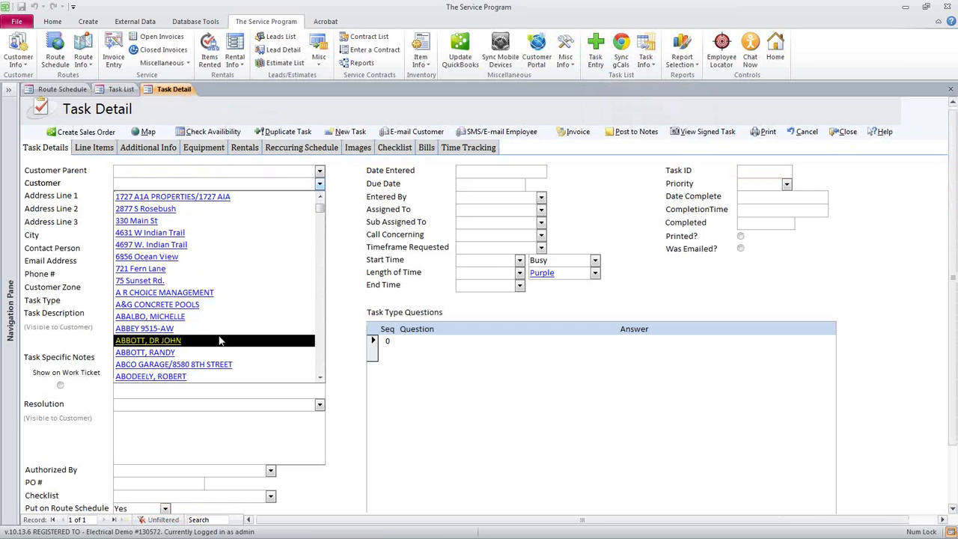
click(320, 171)
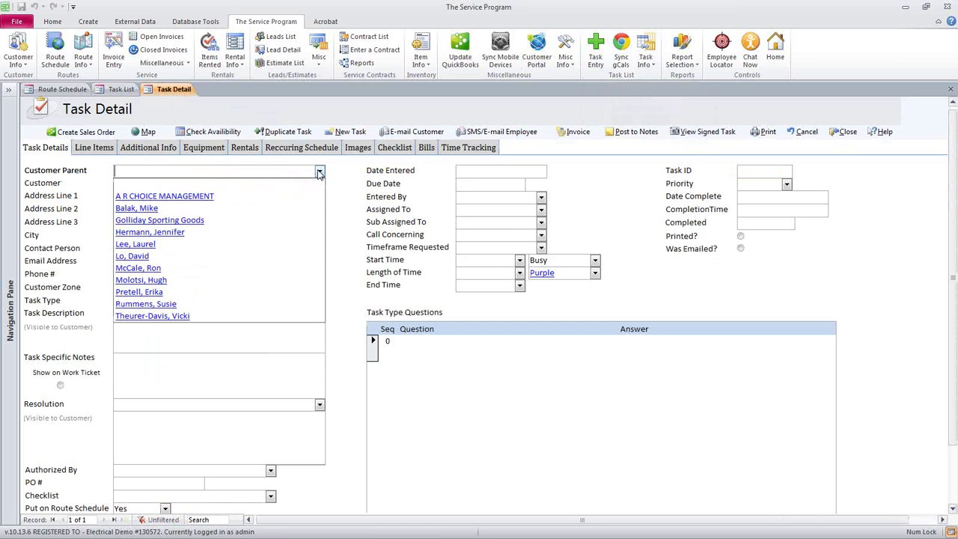
click(264, 223)
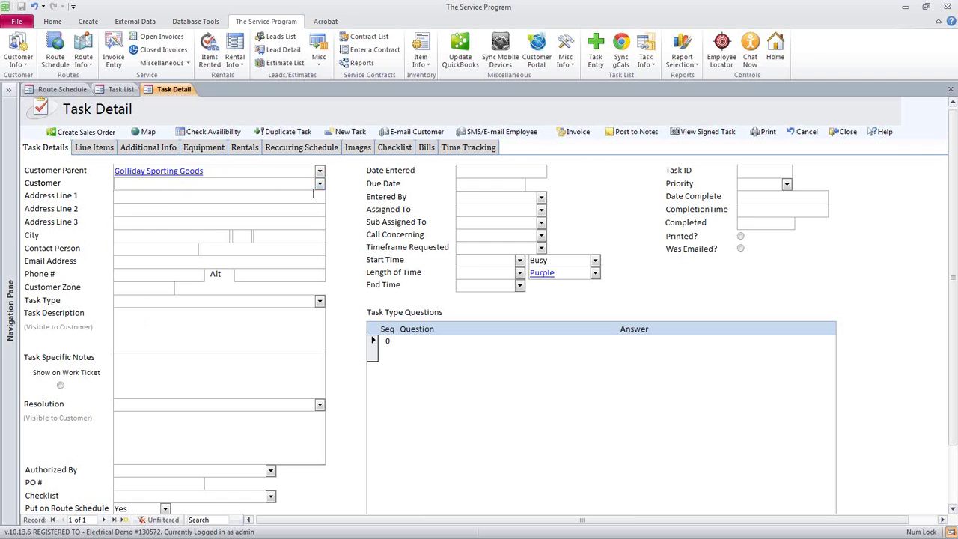
click(319, 184)
click(315, 197)
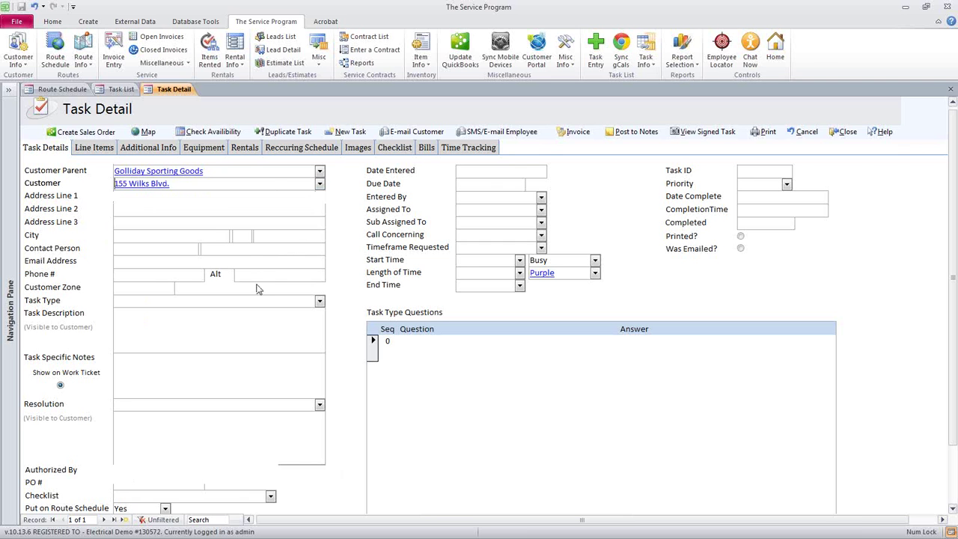
Set the task type to Extra Service, adding it to the list as a new task type
click(301, 300)
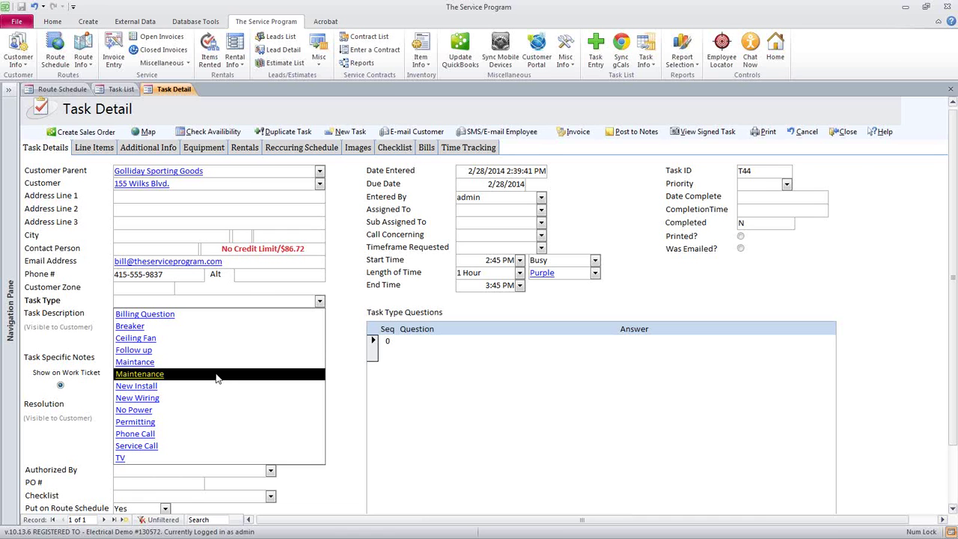
text(Servi)
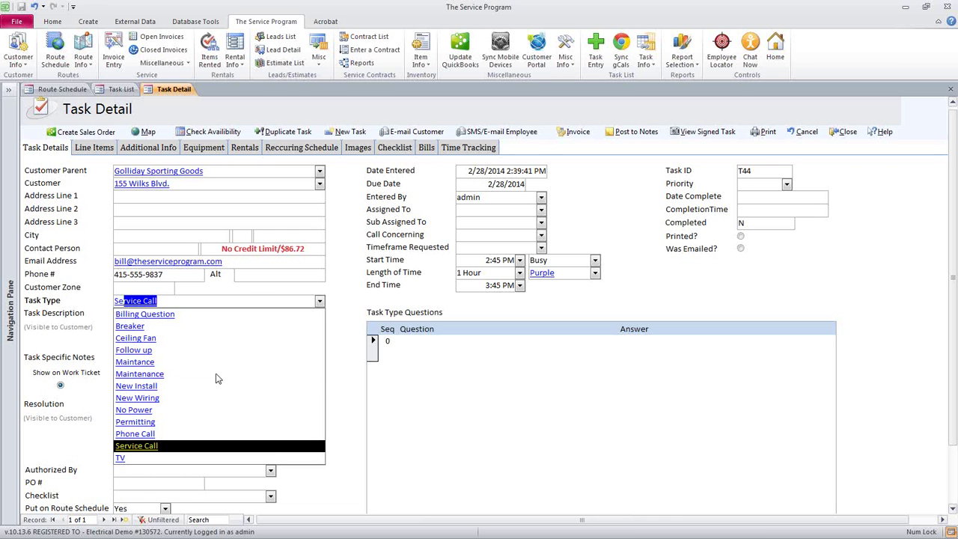
text(ce Call)
key(BackSpace)
key(BackSpace)
key(BackSpace)
key(BackSpace)
key(BackSpace)
key(BackSpace)
key(BackSpace)
key(BackSpace)
key(BackSpace)
key(BackSpace)
key(BackSpace)
key(BackSpace)
text(Extra)
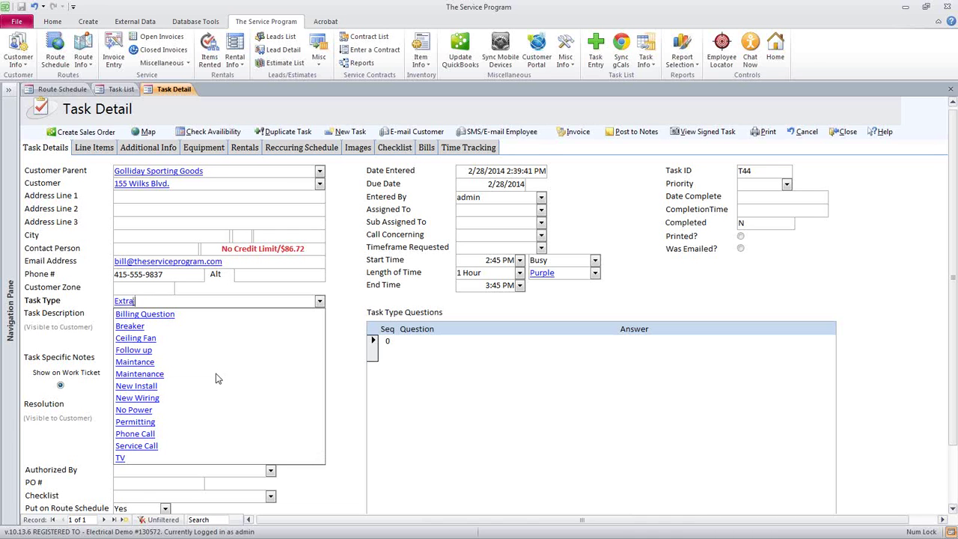
text( Service)
key(Return)
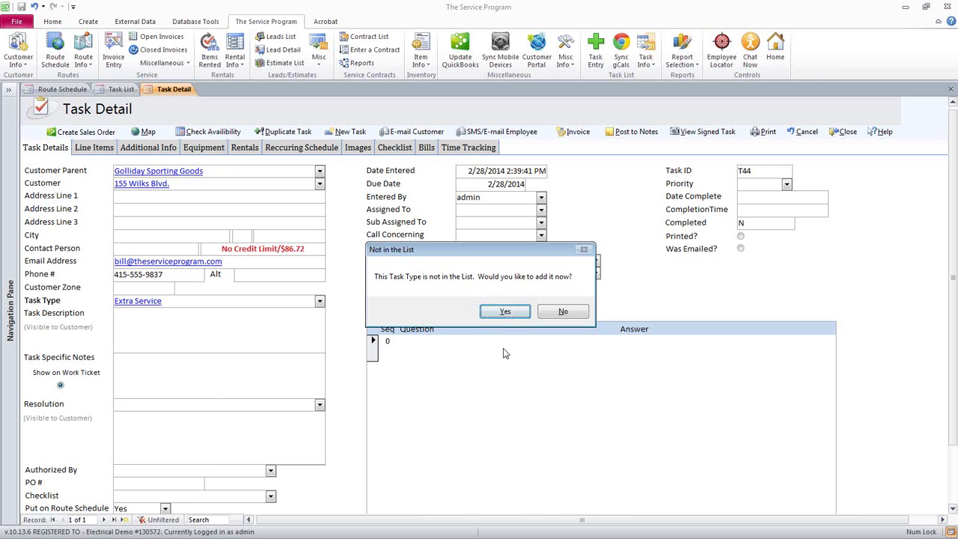
click(506, 311)
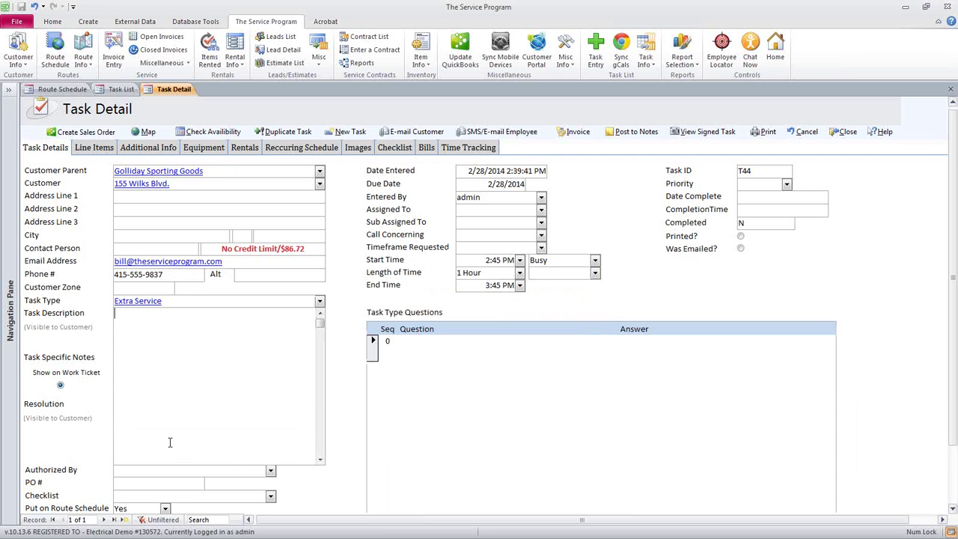
Enter the task description "custoemr asked for extra service.." and set the due date to 2/28/2014
text(custoemr asked for extra service..)
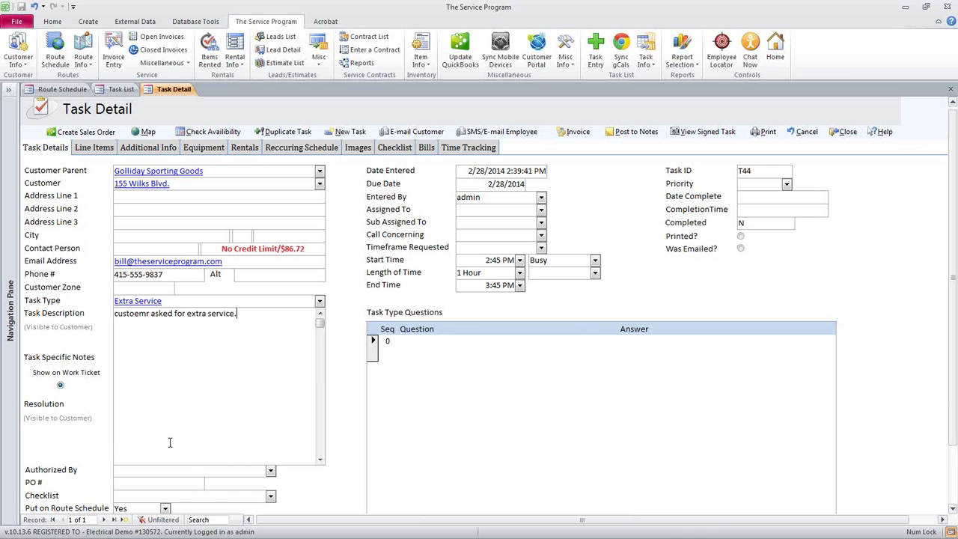
click(257, 226)
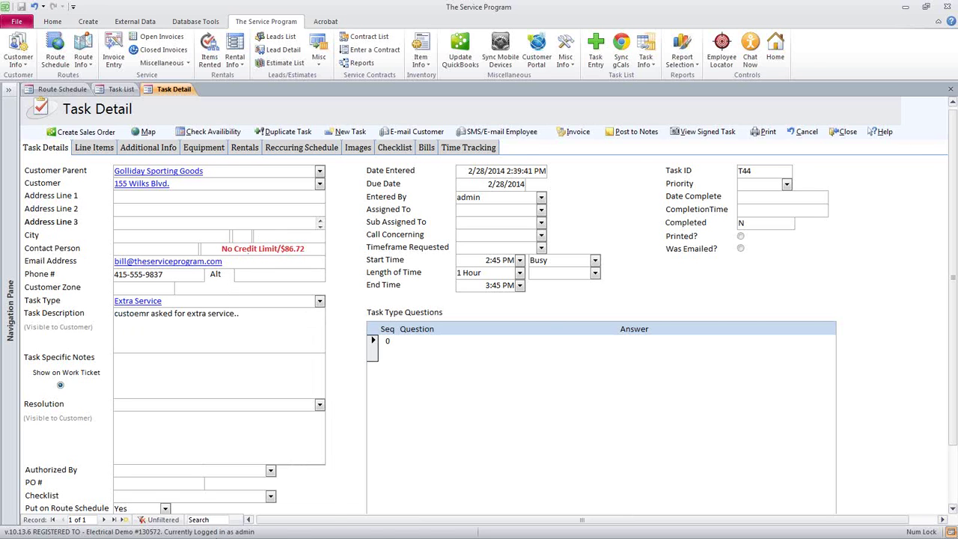
click(502, 184)
click(532, 183)
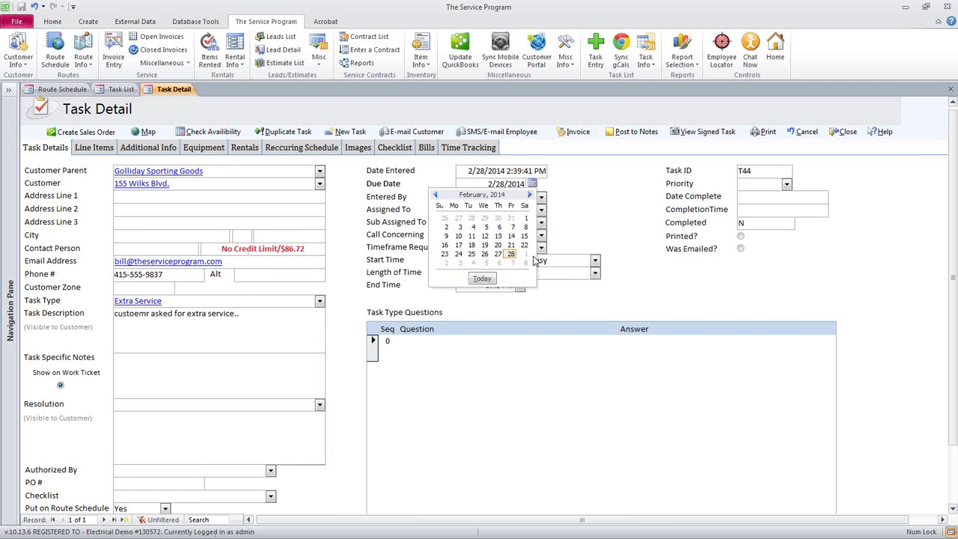
click(511, 255)
Assign the task to the third employee in the list and close the task
click(540, 212)
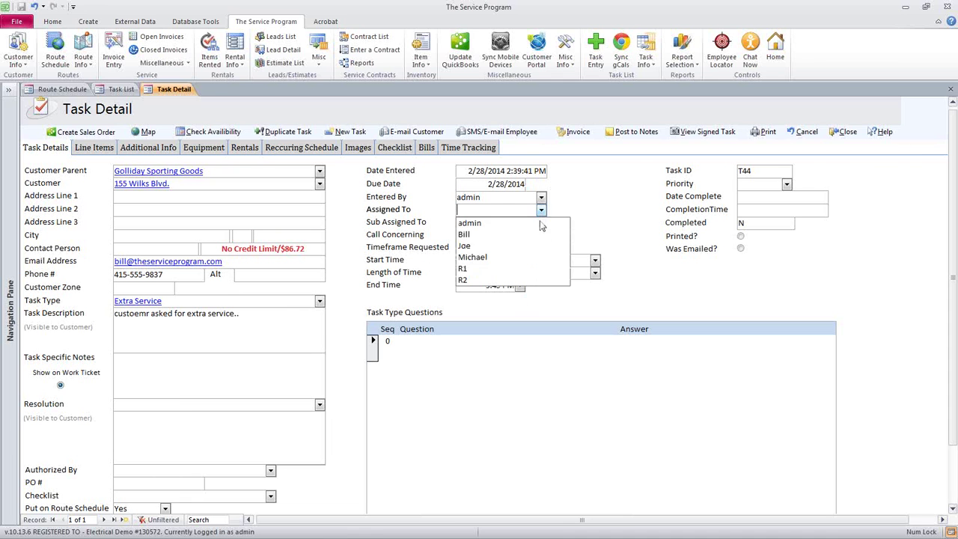
click(535, 247)
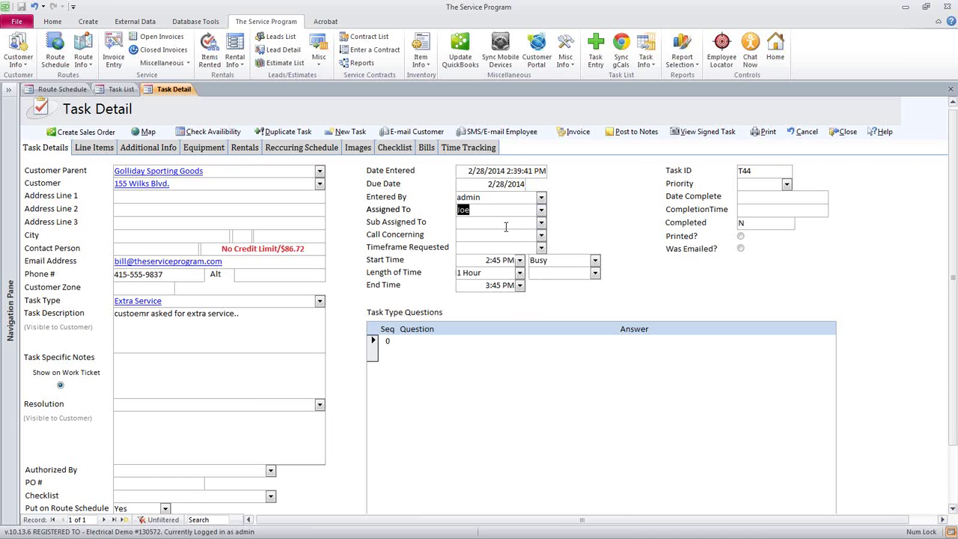
key(Tab)
click(846, 135)
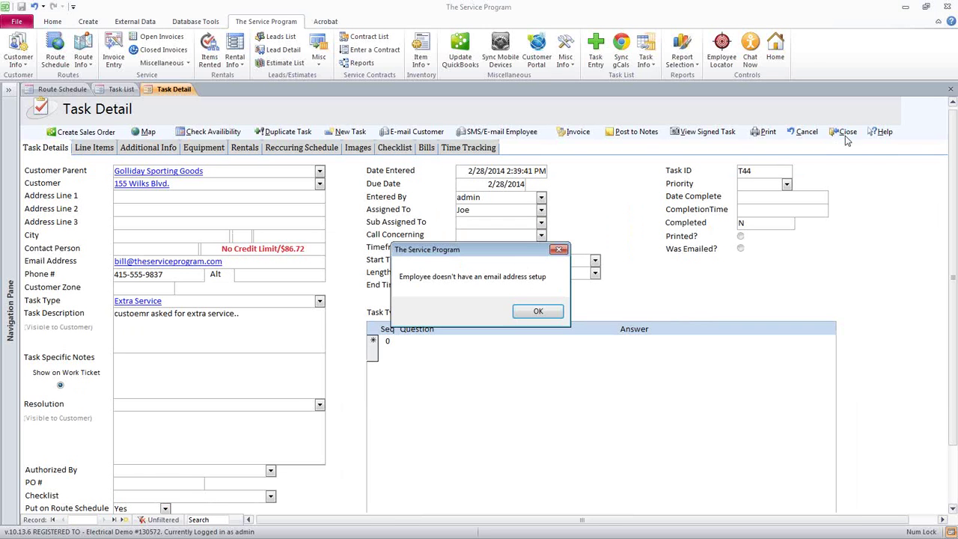
click(536, 312)
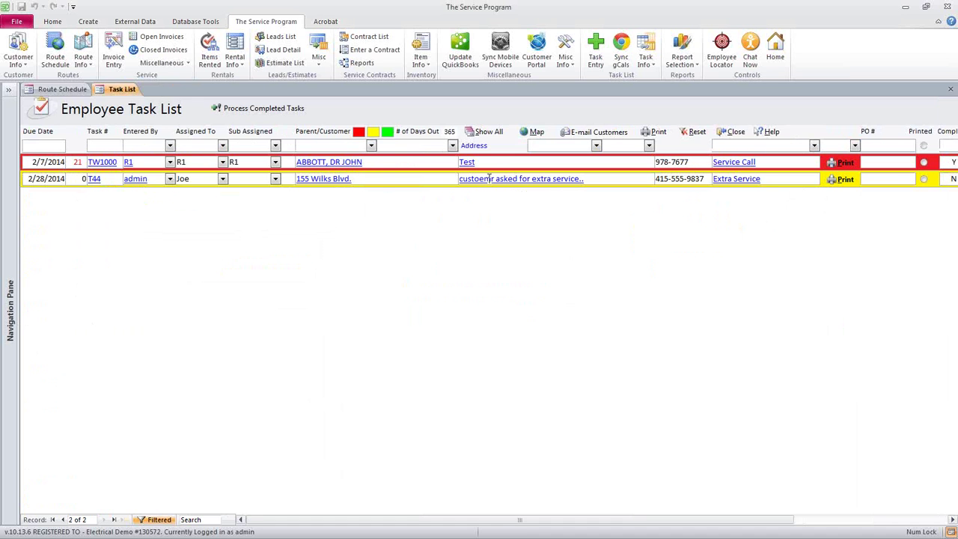
Reopen the Extra Service task from the Employee Task List and enter the resolution "fixed or replaced...xyz..."
click(780, 182)
click(111, 180)
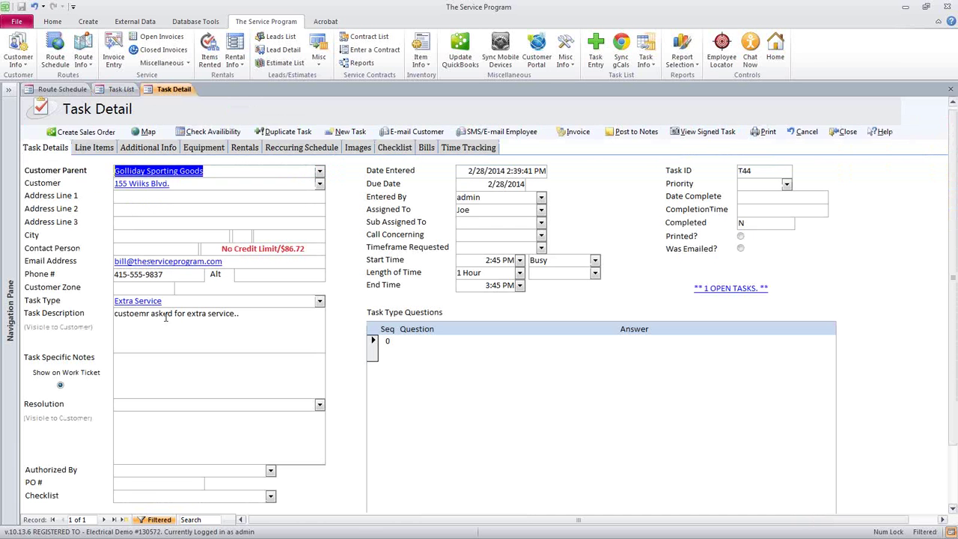
click(193, 443)
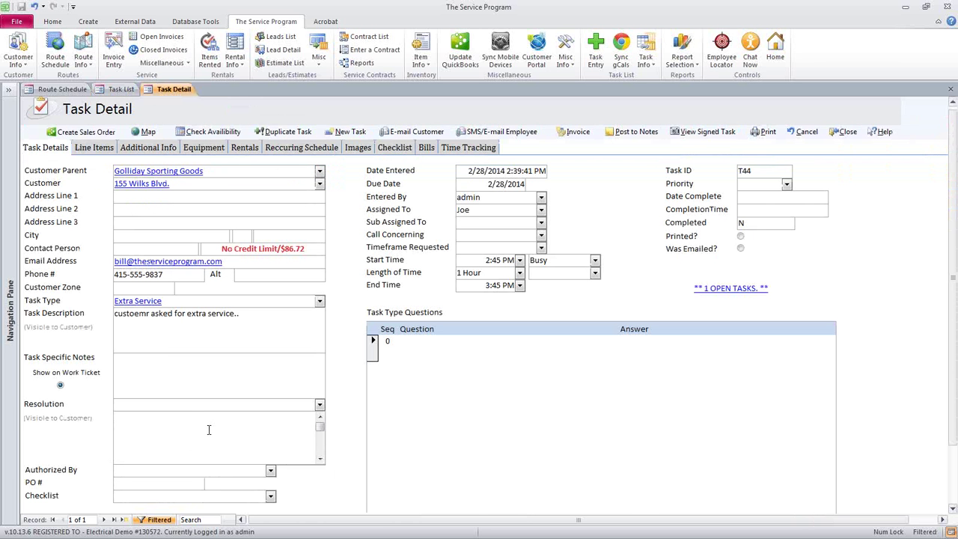
text(fixed or replaced...xyz...)
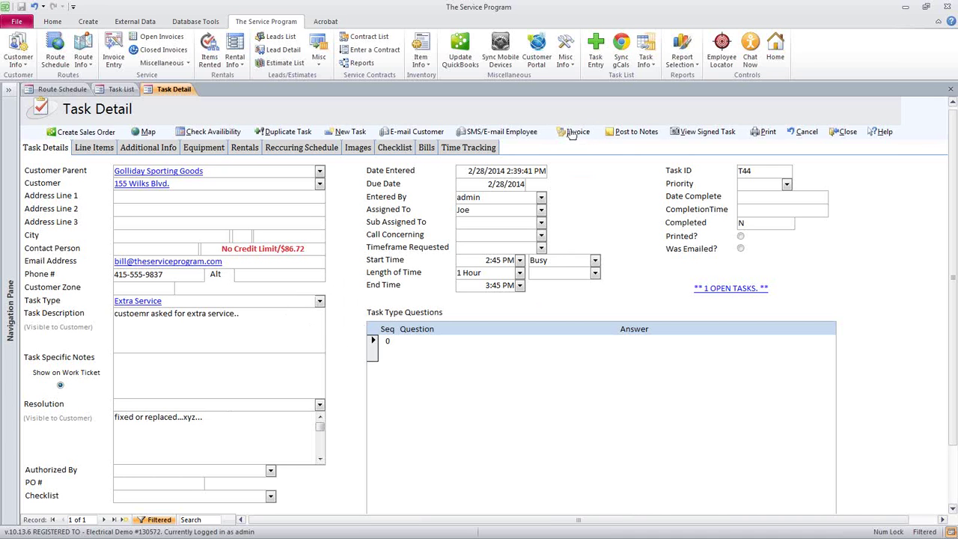
click(505, 235)
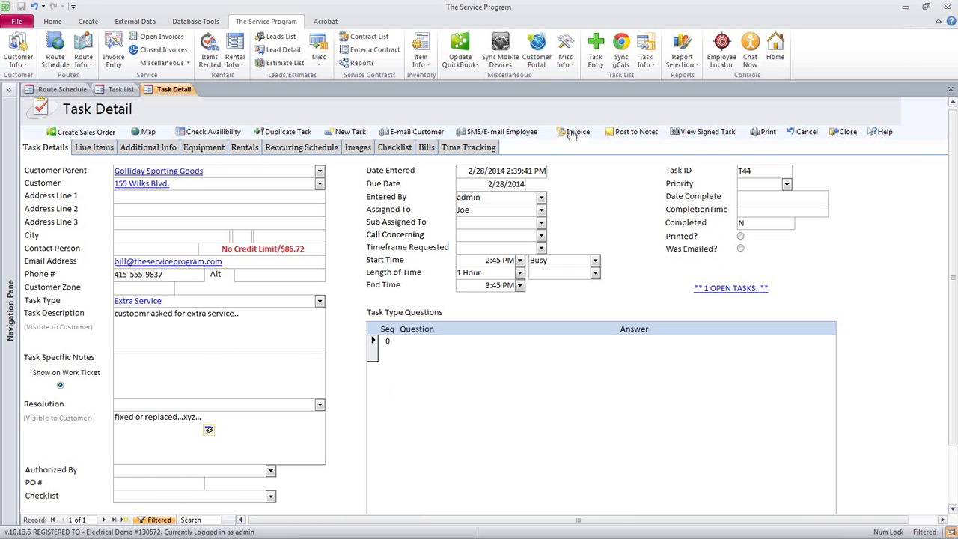
click(258, 211)
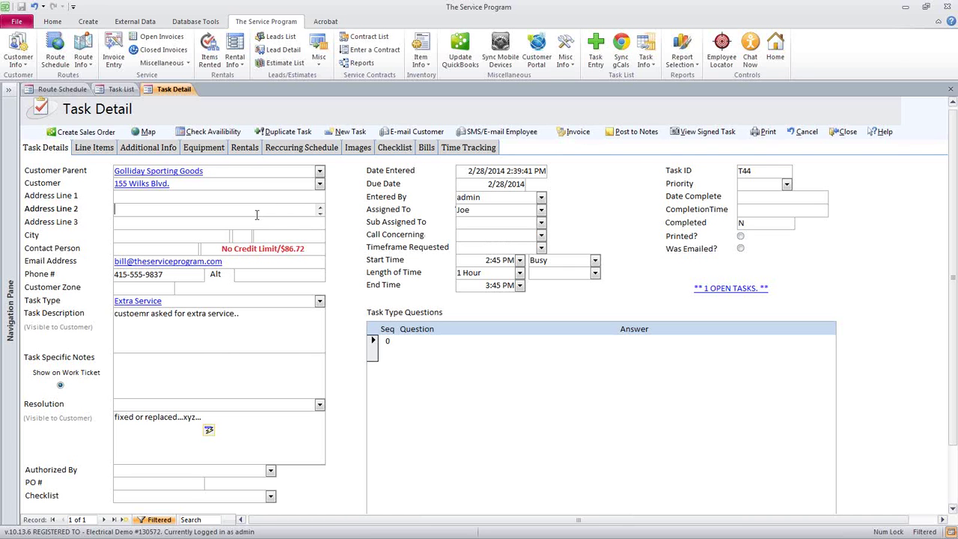
click(222, 339)
click(251, 275)
click(256, 266)
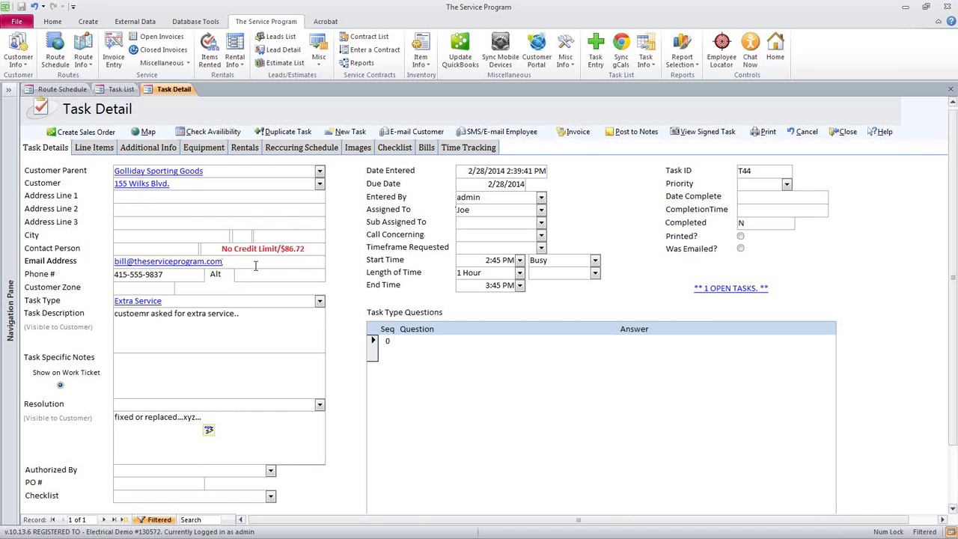
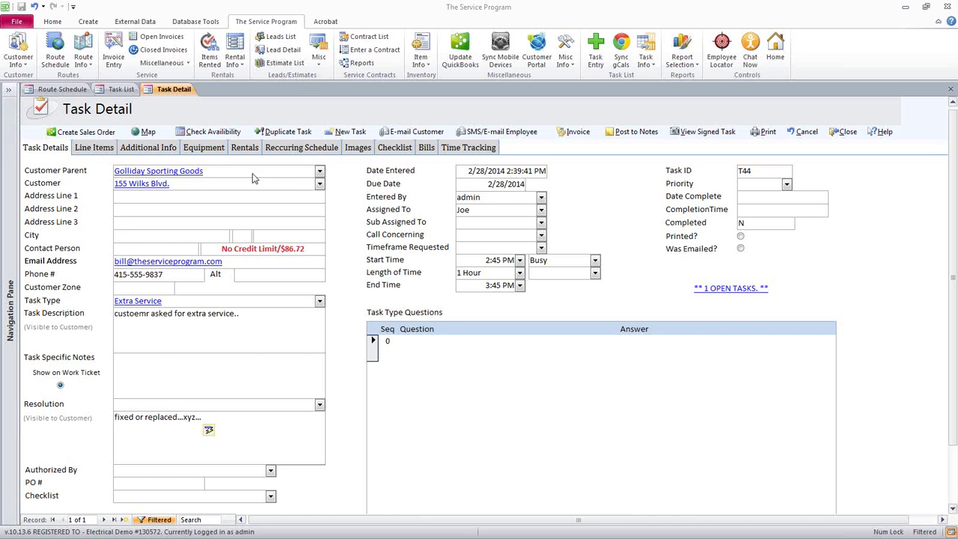
click(507, 238)
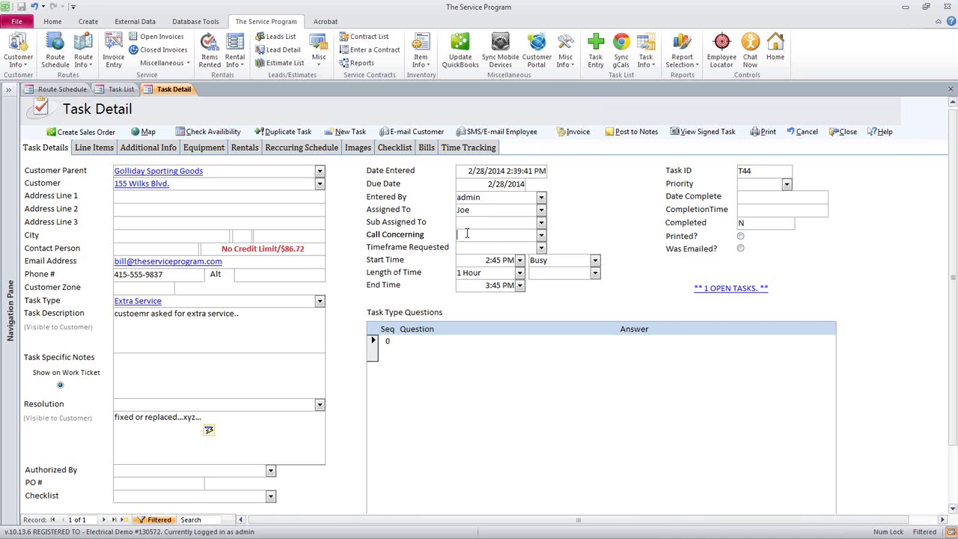
Complete the Extra Service task and generate its invoice, declining to notify the customer
click(580, 133)
click(475, 309)
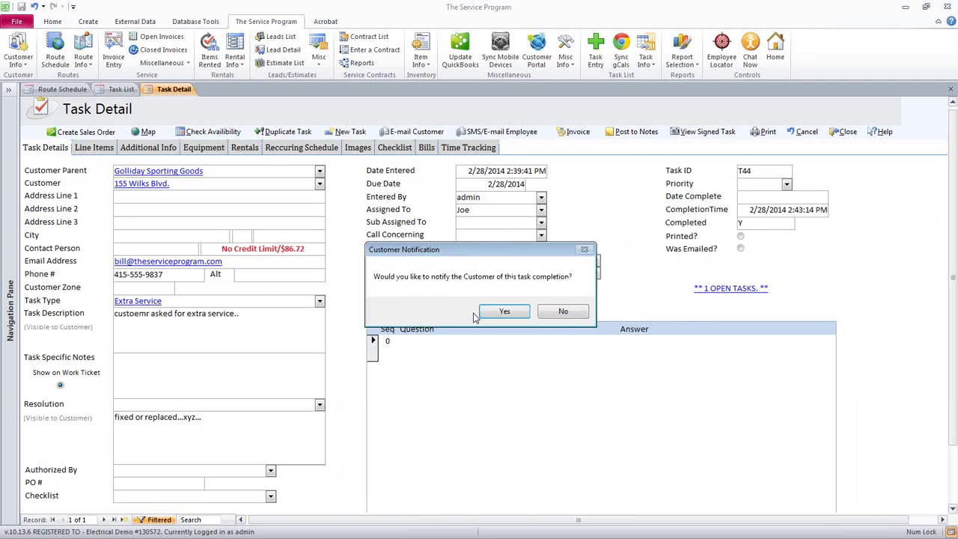
click(563, 318)
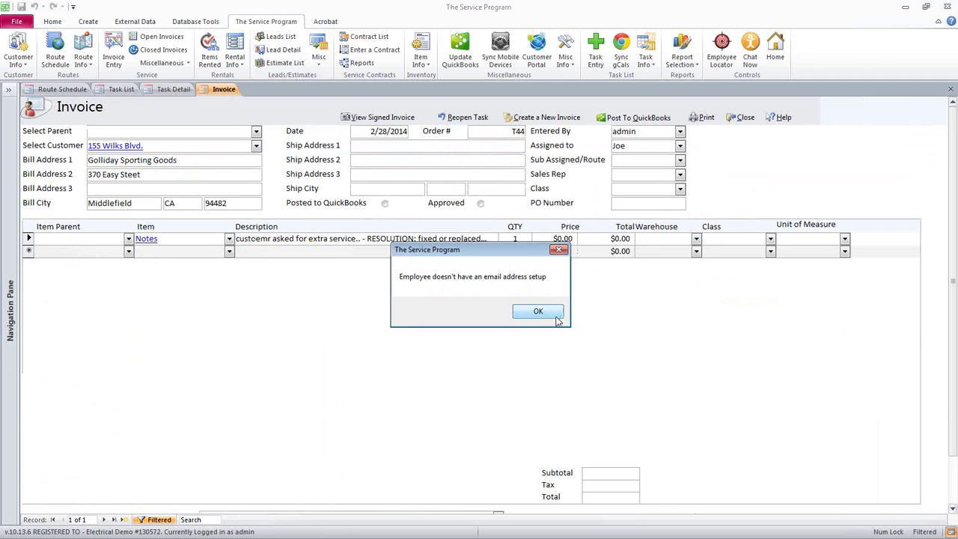
click(553, 313)
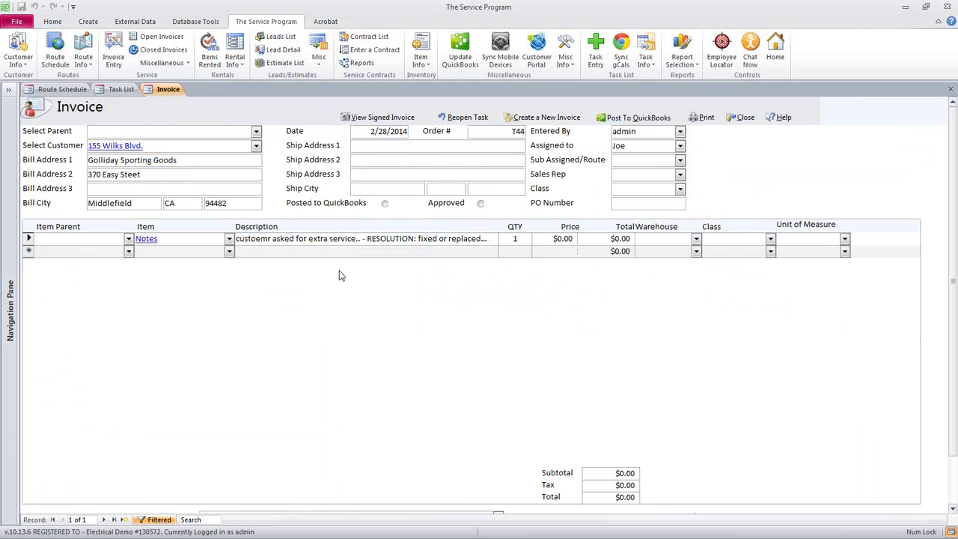
Check the Employee Task List for remaining tasks, and close the generated invoice
click(127, 91)
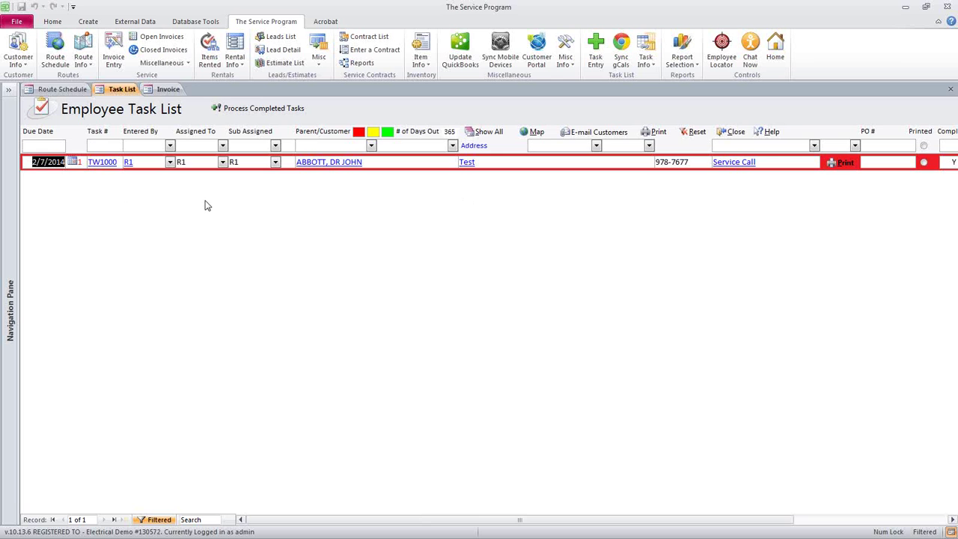
click(178, 90)
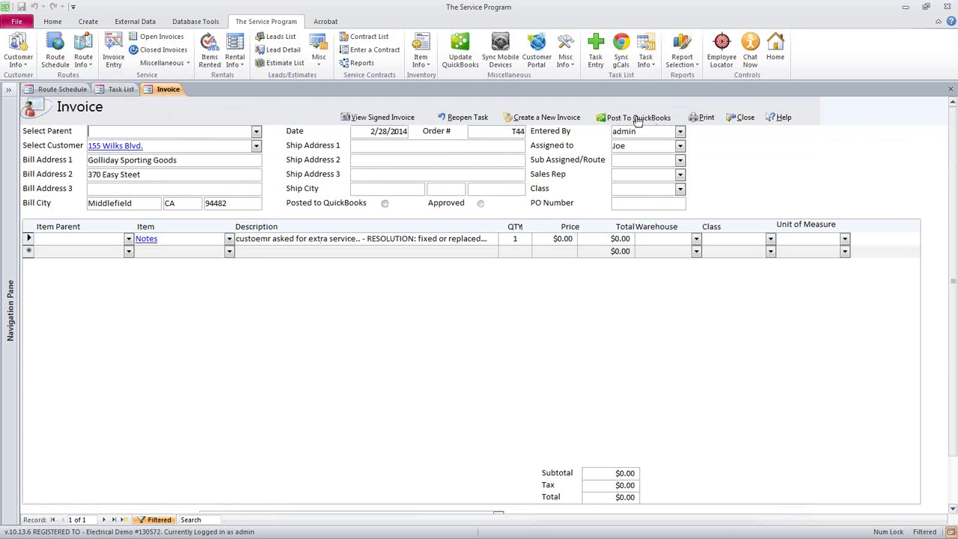
click(748, 117)
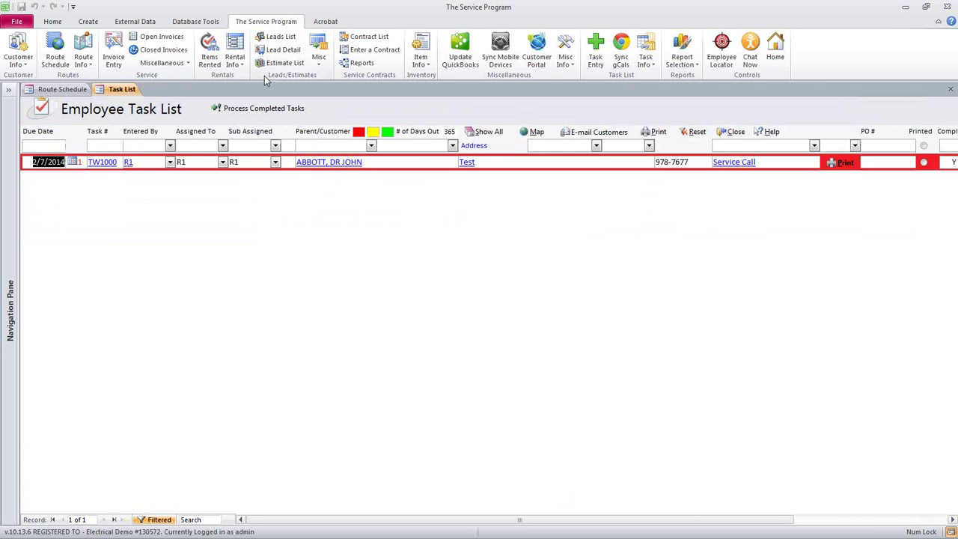
Reopen the 2/28/2014 invoice from the Open Invoice List and add a Labor line item
click(168, 41)
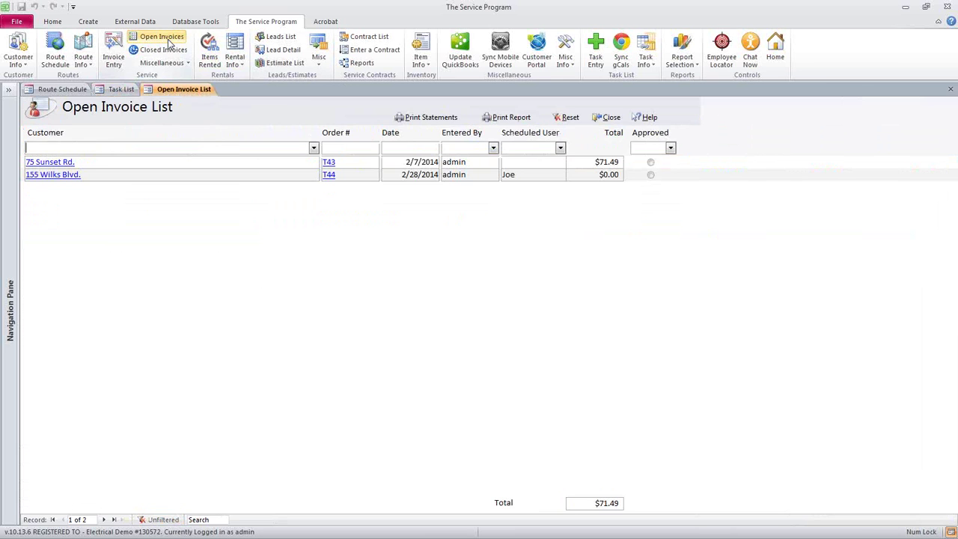
click(347, 177)
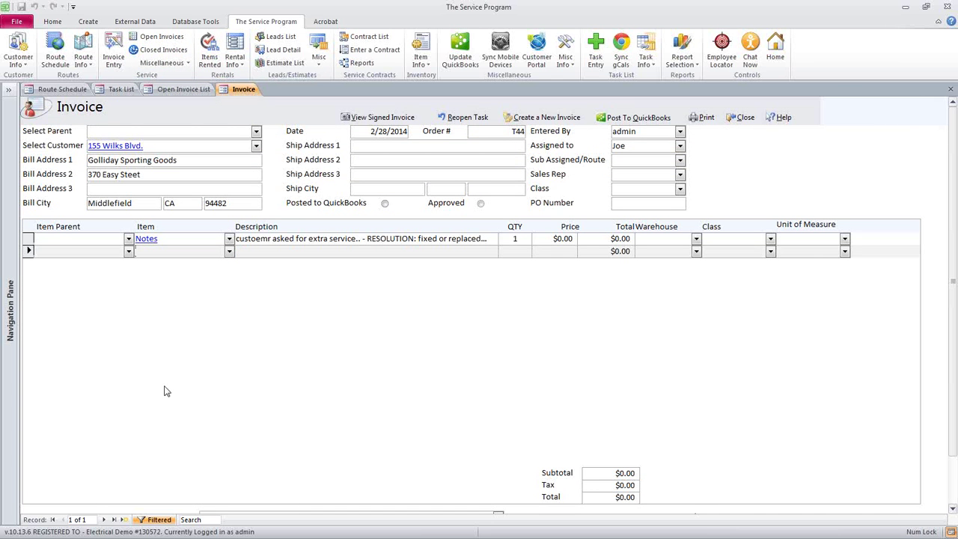
text(Labor)
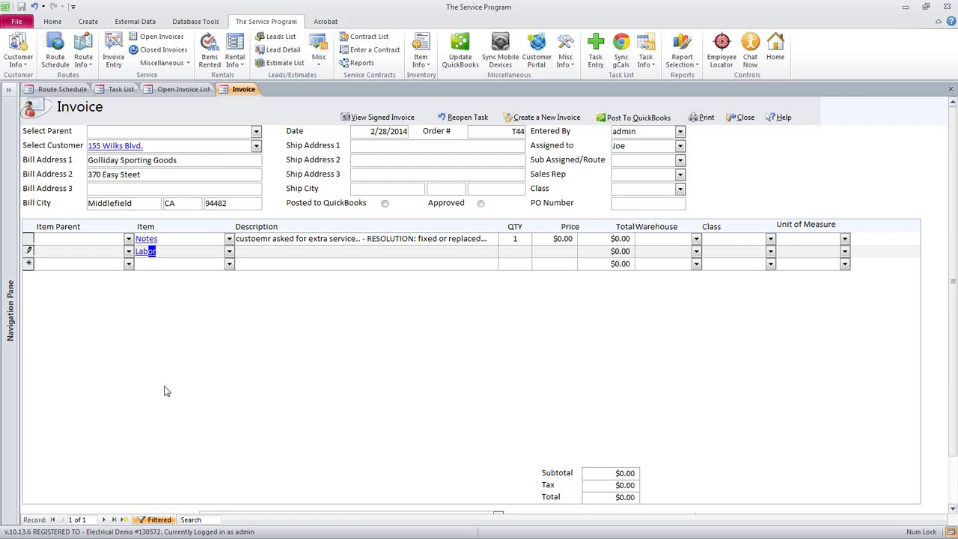
key(Tab)
click(371, 264)
click(171, 264)
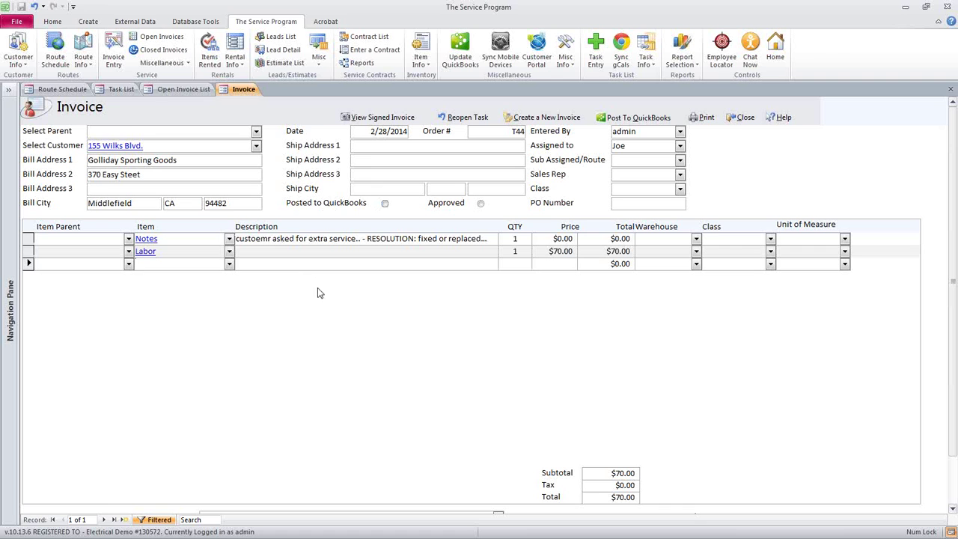
Mark the invoice as approved, reopen it from the Open Invoice List and post it to QuickBooks
click(480, 203)
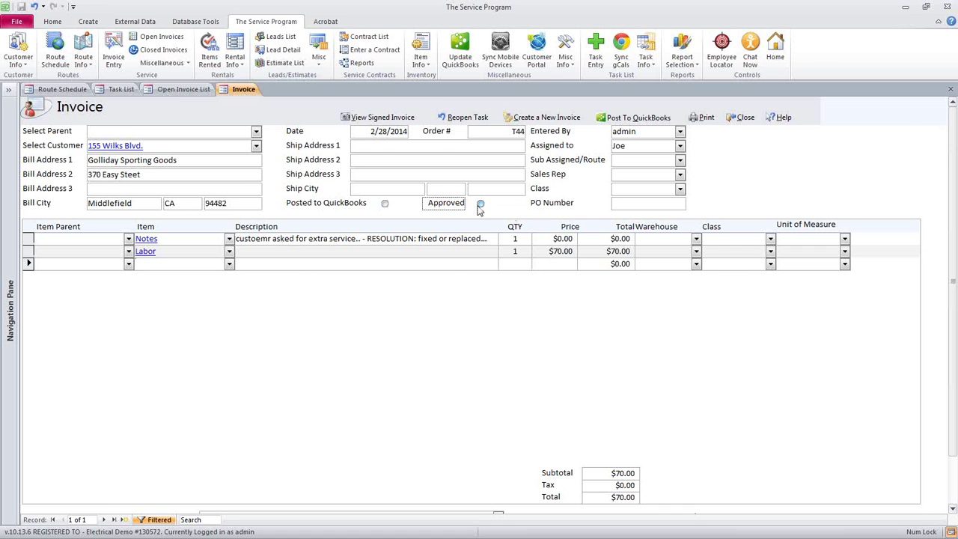
click(741, 118)
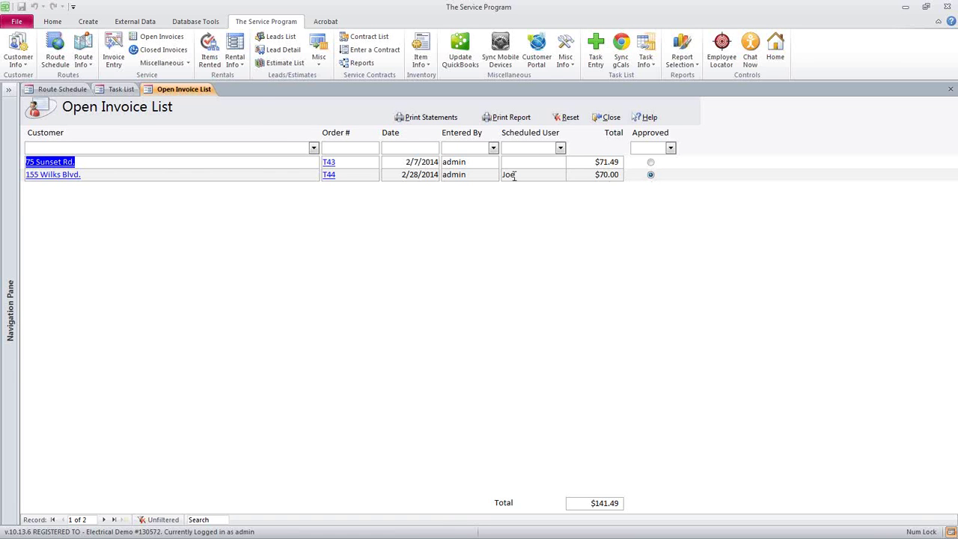
click(350, 175)
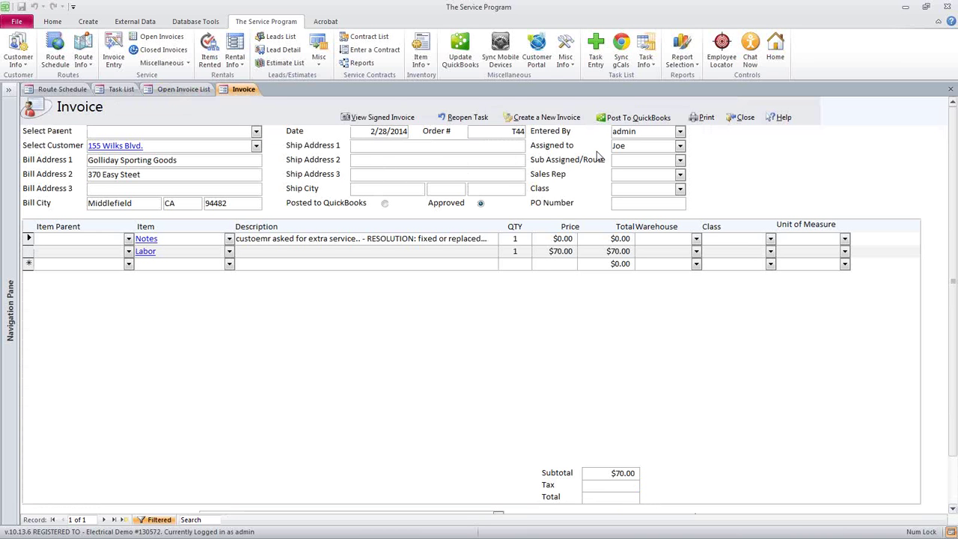
click(636, 118)
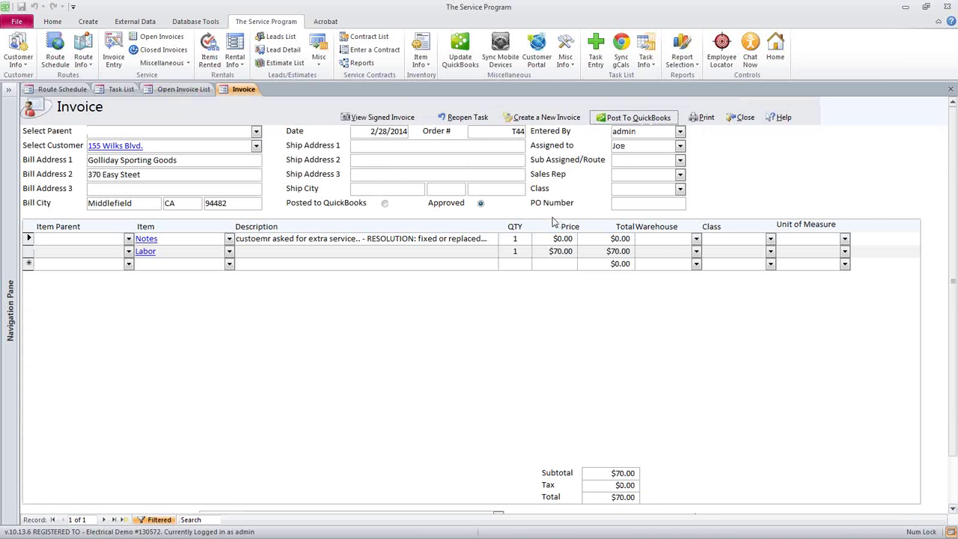
click(486, 311)
Refresh the Open Invoice List to check for the posted invoice, and close both the list and the invoice
click(679, 145)
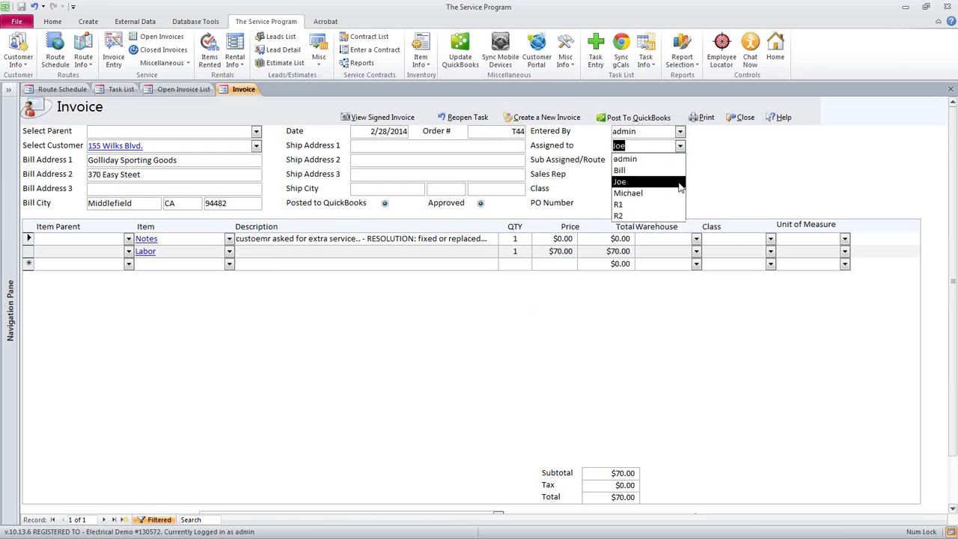
click(711, 150)
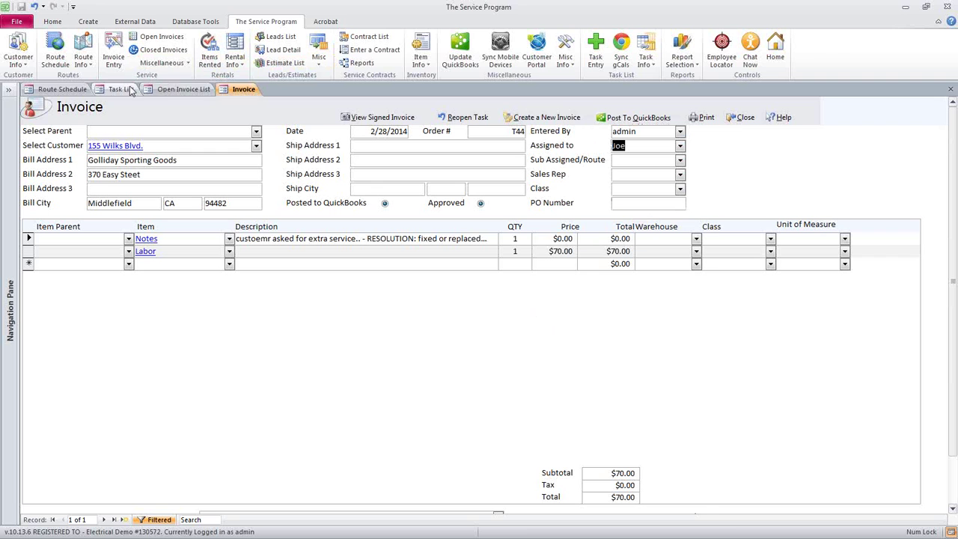
click(160, 37)
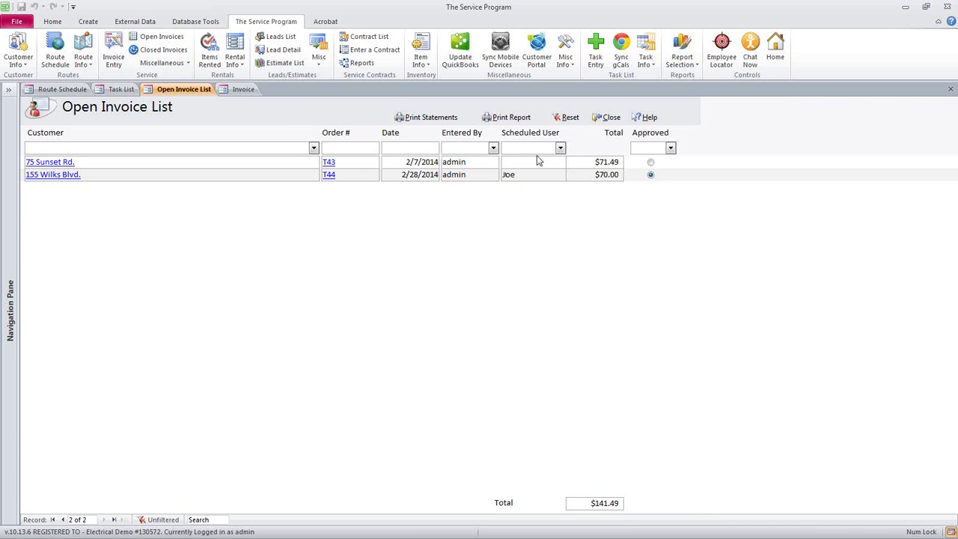
click(571, 118)
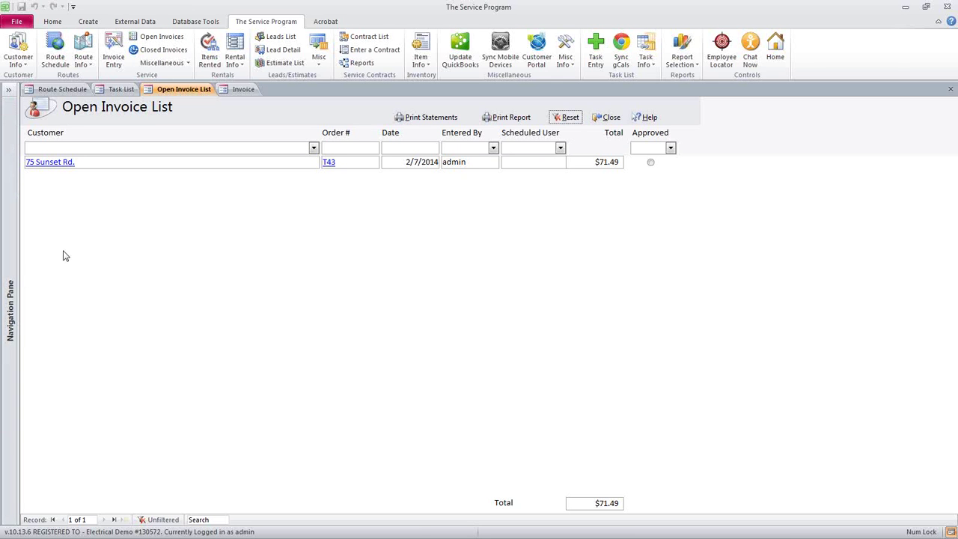
click(614, 117)
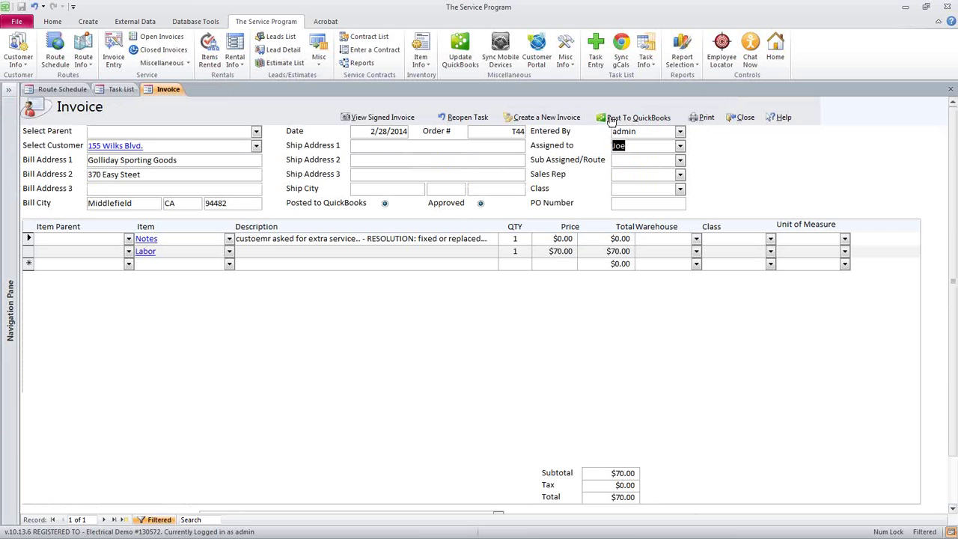
click(378, 189)
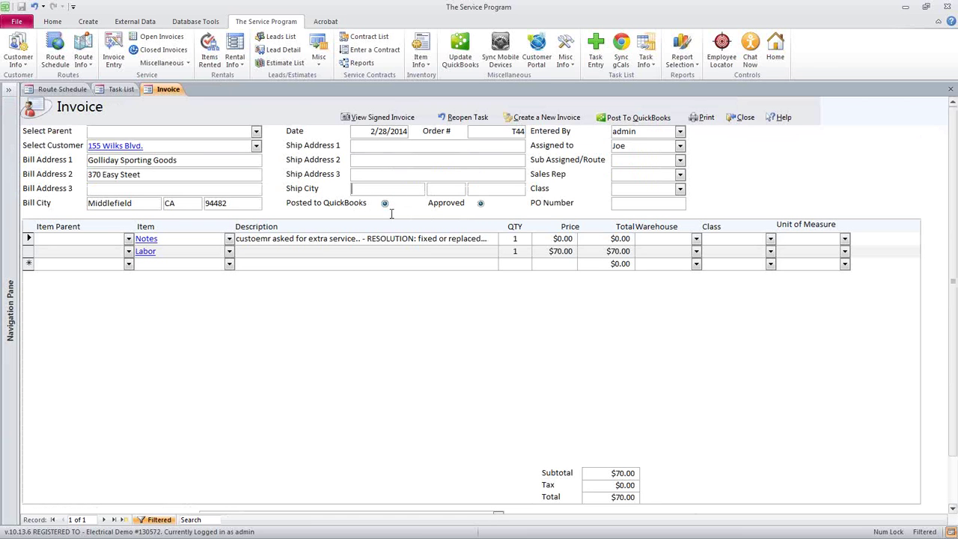
click(741, 118)
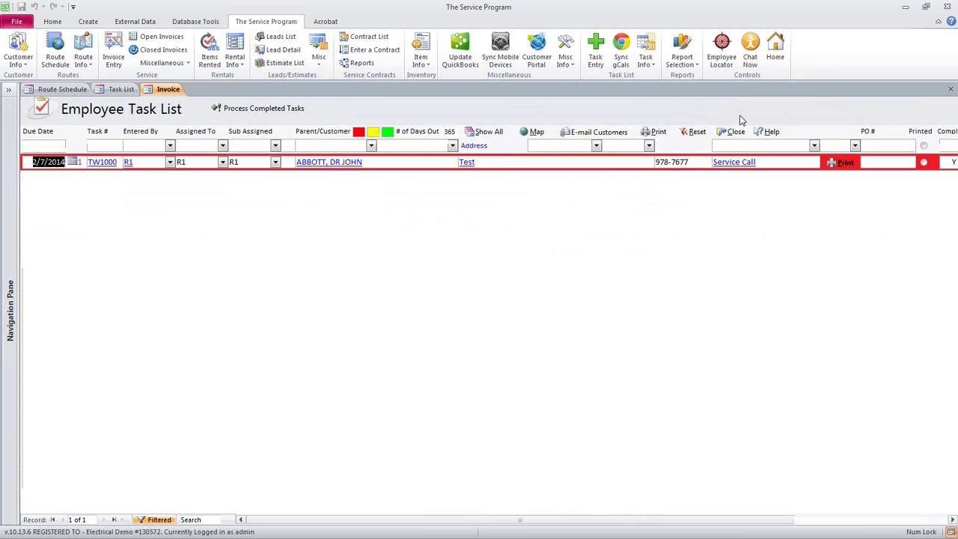
Open the customer detail for Golliday Sporting Goods' first location and review its completed tasks and last invoice date
click(16, 61)
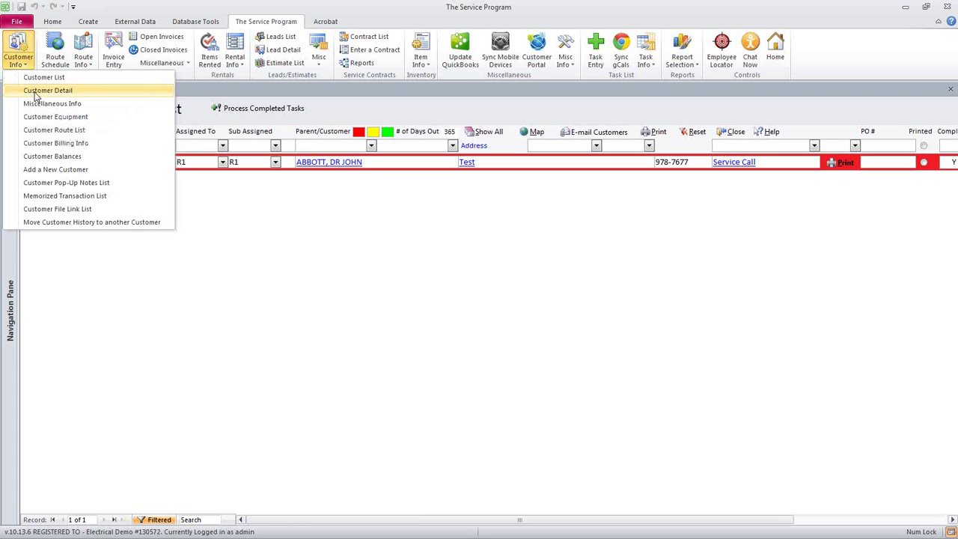
key(Escape)
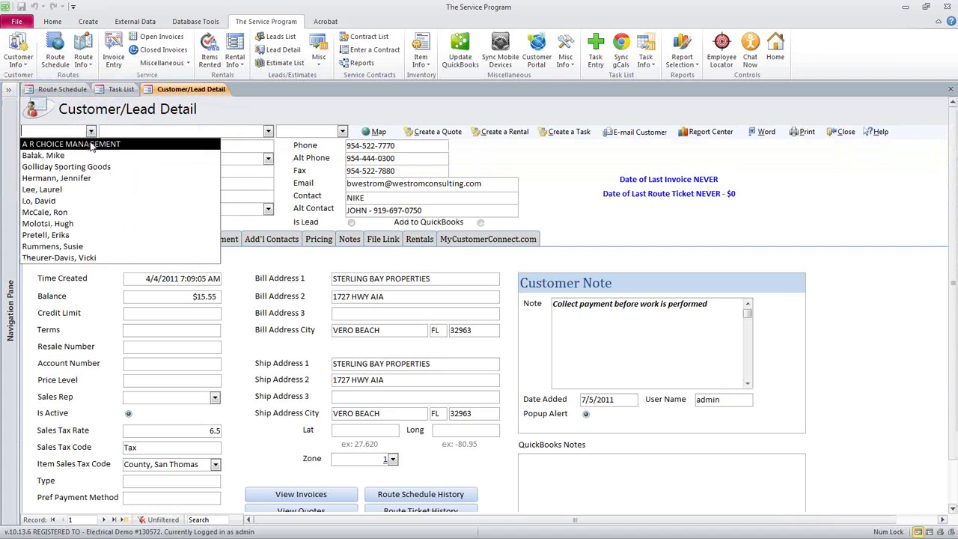
click(268, 132)
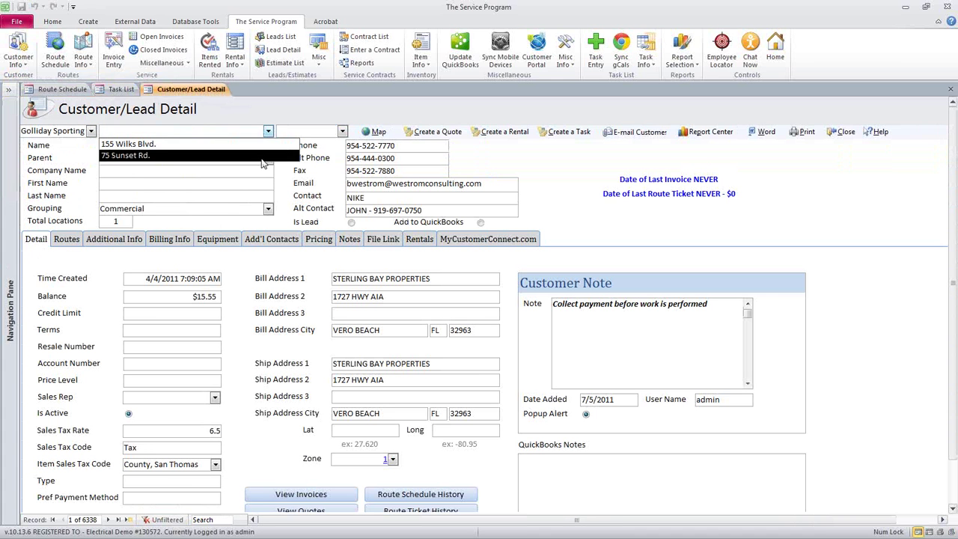
click(259, 147)
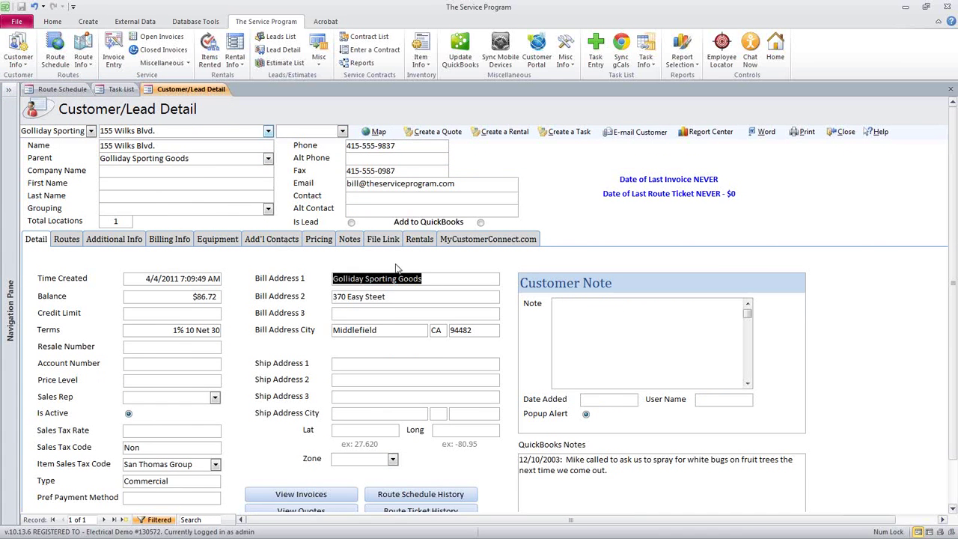
drag(620, 165, 717, 166)
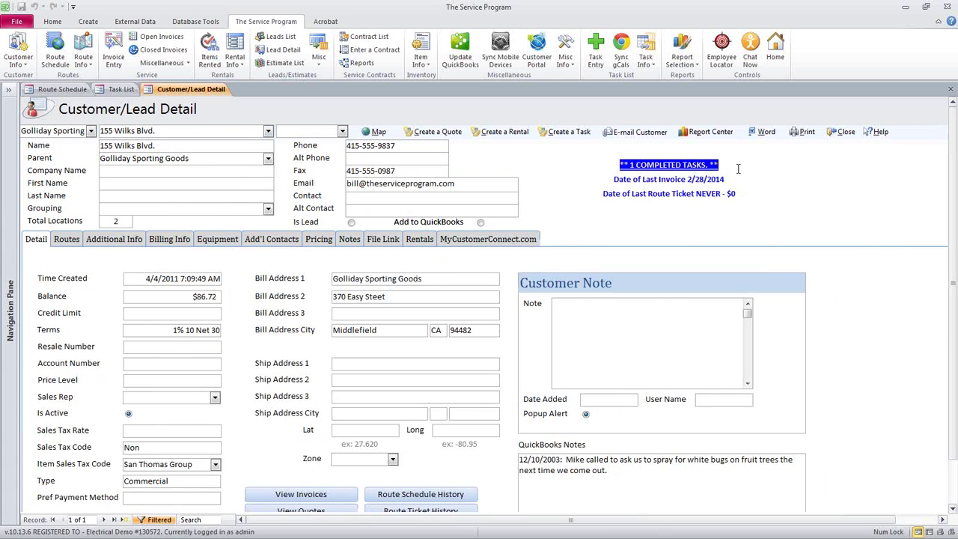
drag(614, 179, 724, 181)
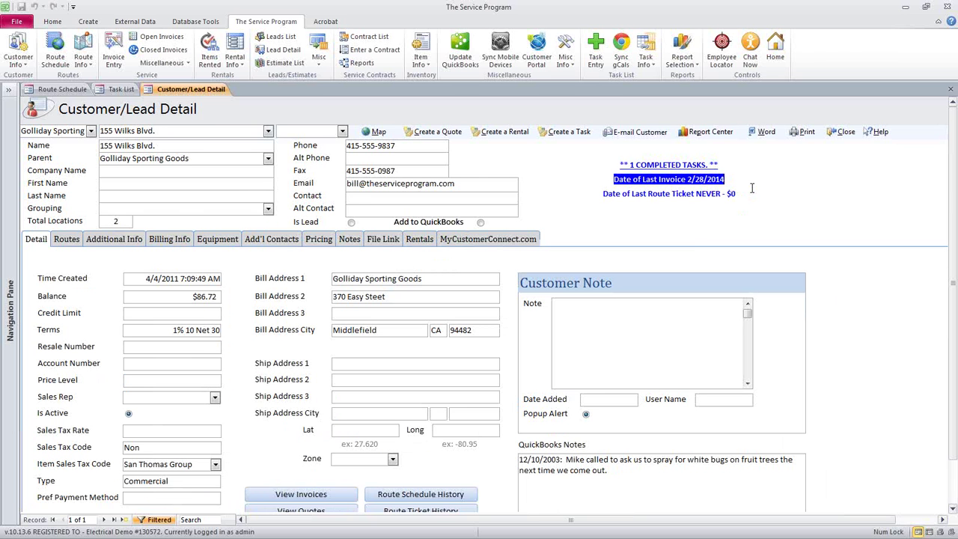
Review the Extra Service entry in the customer's notes, including its linked task detail
click(354, 242)
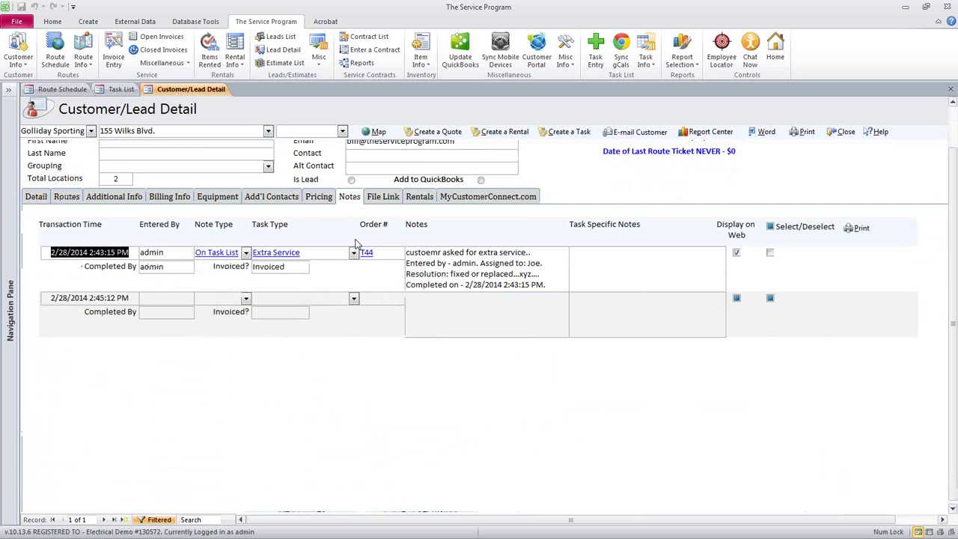
drag(300, 253, 244, 274)
click(255, 258)
click(252, 254)
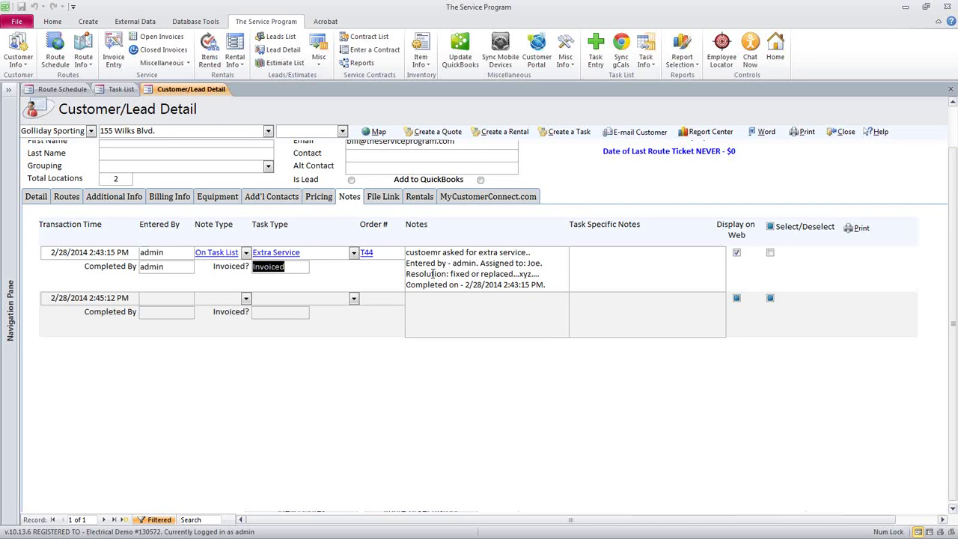
drag(436, 248, 565, 257)
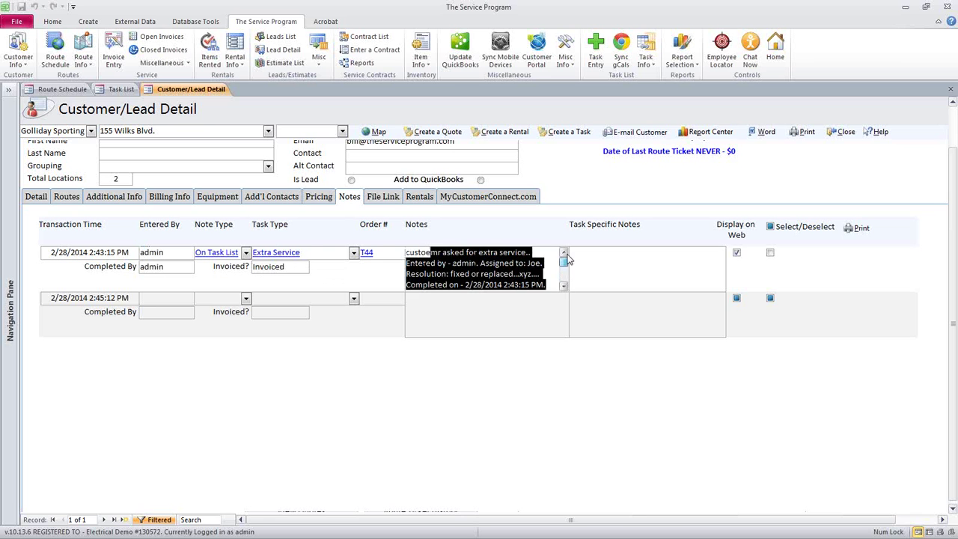
click(373, 252)
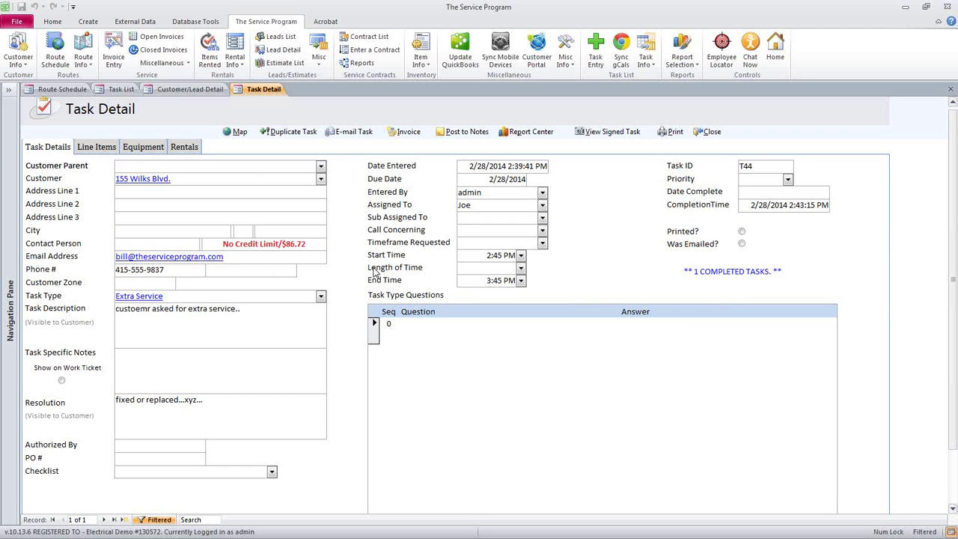
click(707, 132)
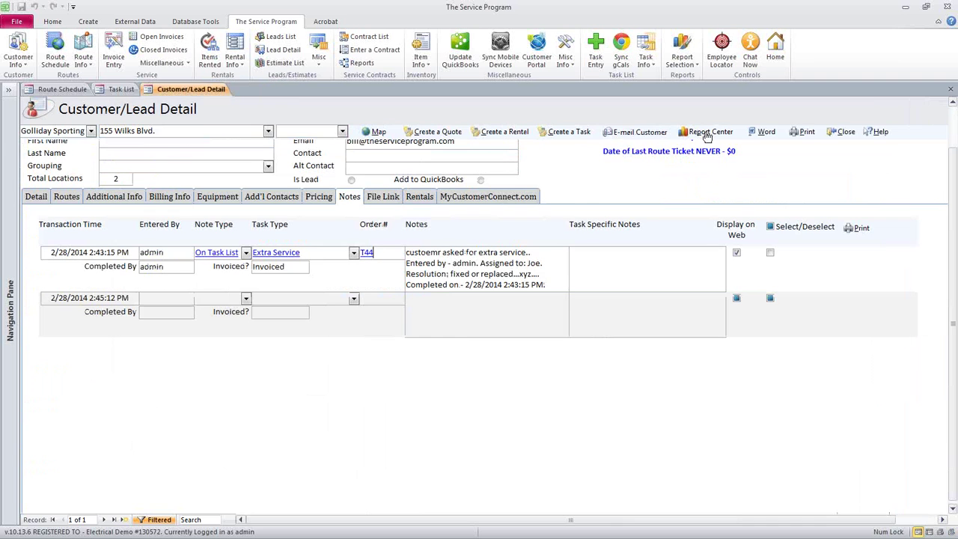
View the customer's invoice list from the main customer details and check the 2/28/2014 invoice
click(30, 198)
click(285, 453)
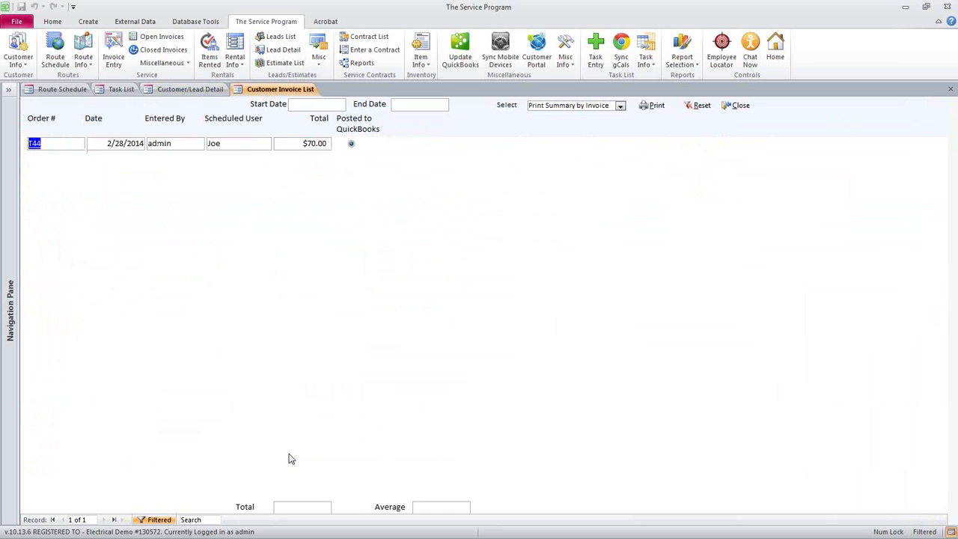
click(250, 142)
Switch to QuickBooks, find Golliday Sporting Goods' first job in the customer list and open its 70.00 invoice
key(alt+Tab)
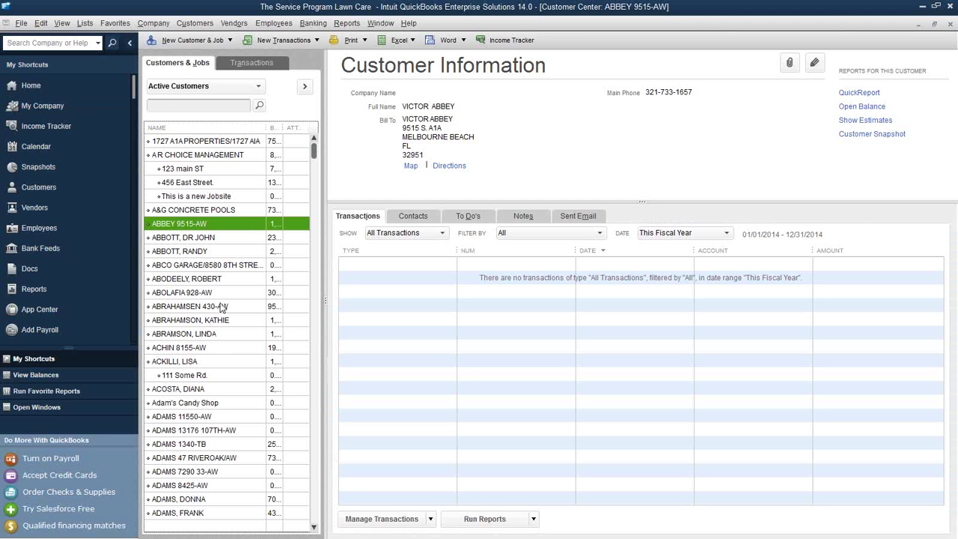
text(go)
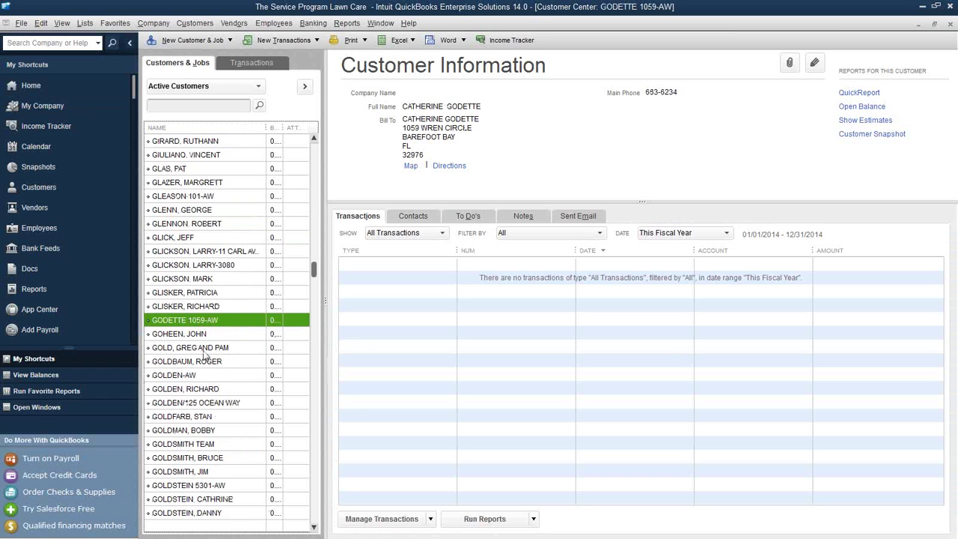
scroll(217, 397, down, 7)
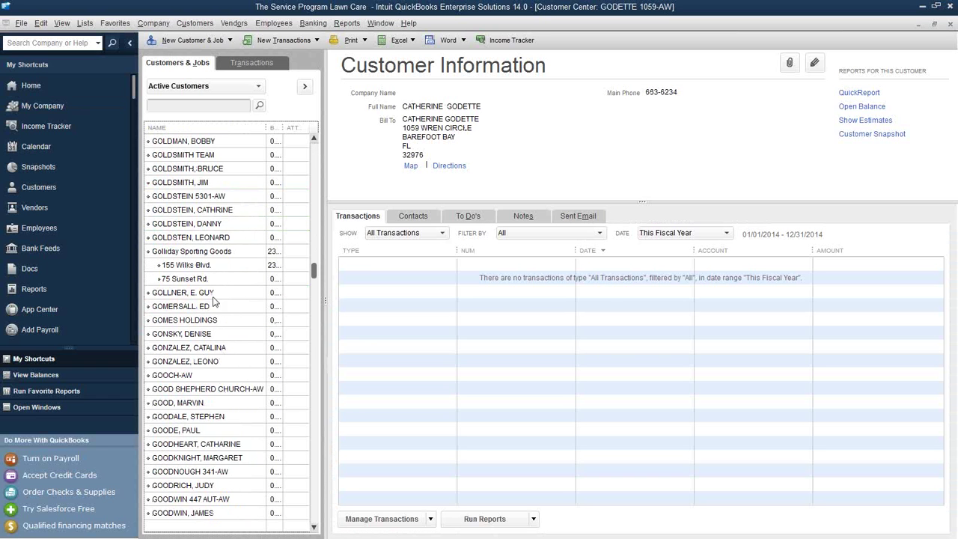
click(192, 264)
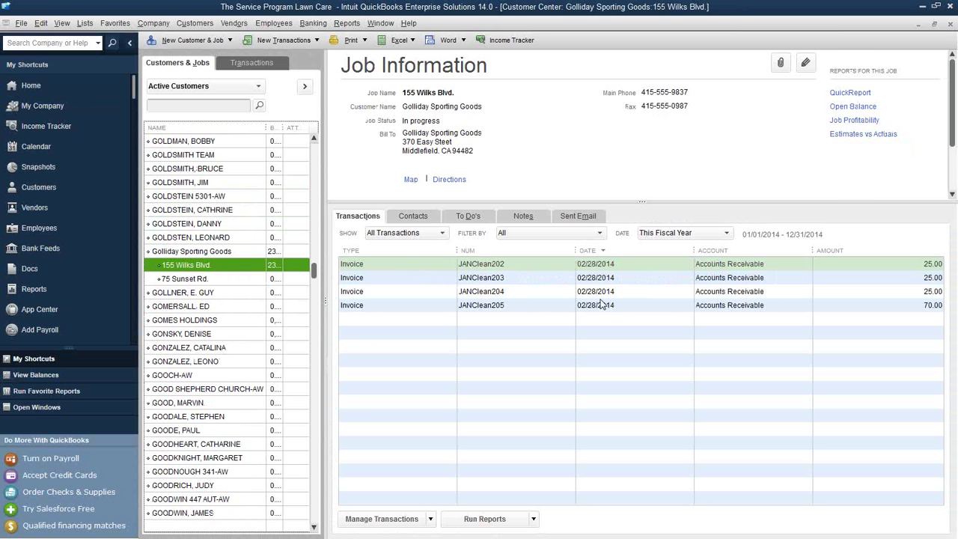
double_click(599, 306)
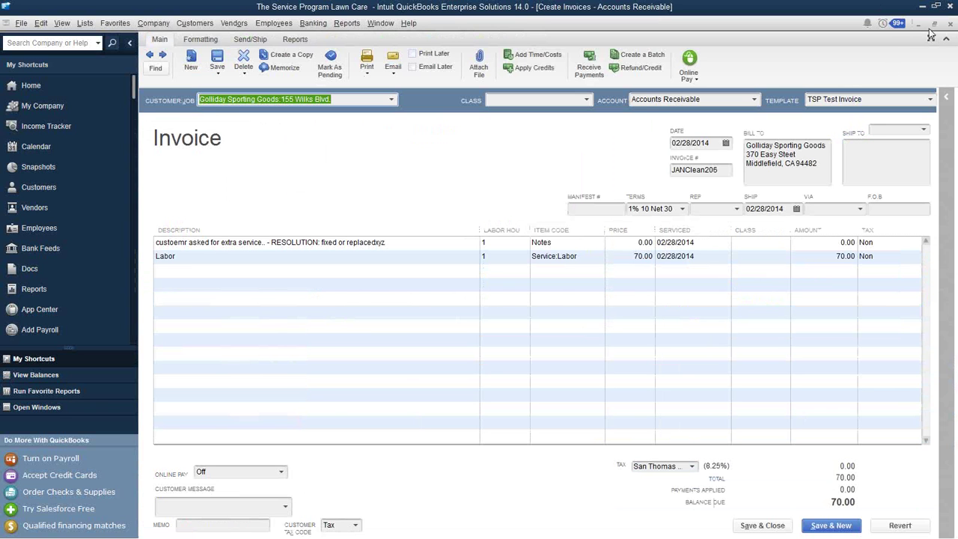
Close the invoice and compare the transactions listed for Golliday Sporting Goods with those of each of its two jobs
click(946, 38)
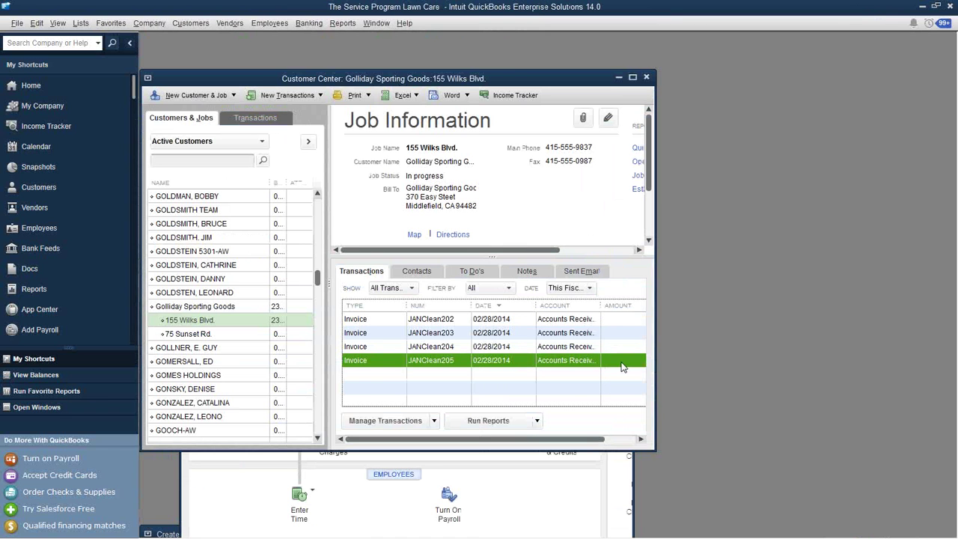
drag(515, 72, 600, 57)
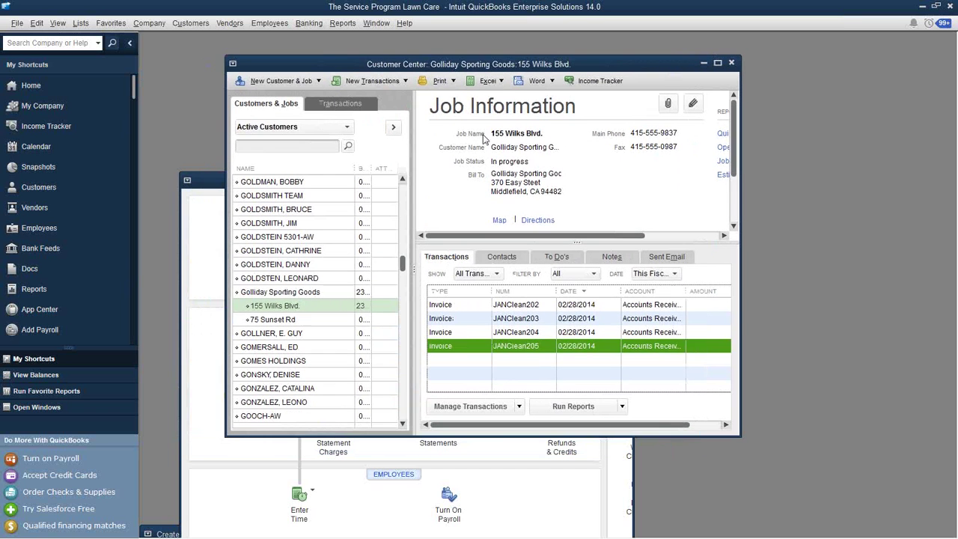
click(280, 294)
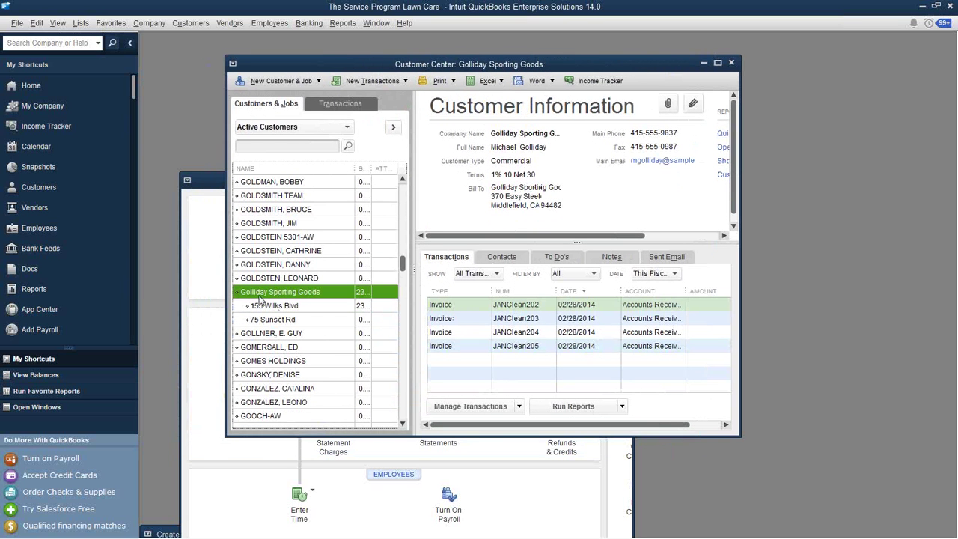
click(329, 306)
click(331, 319)
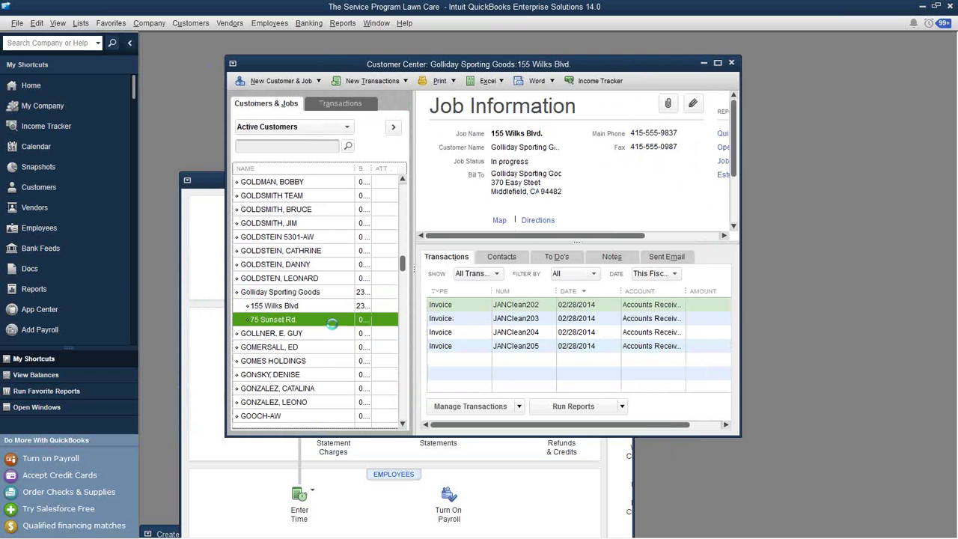
click(323, 305)
click(322, 319)
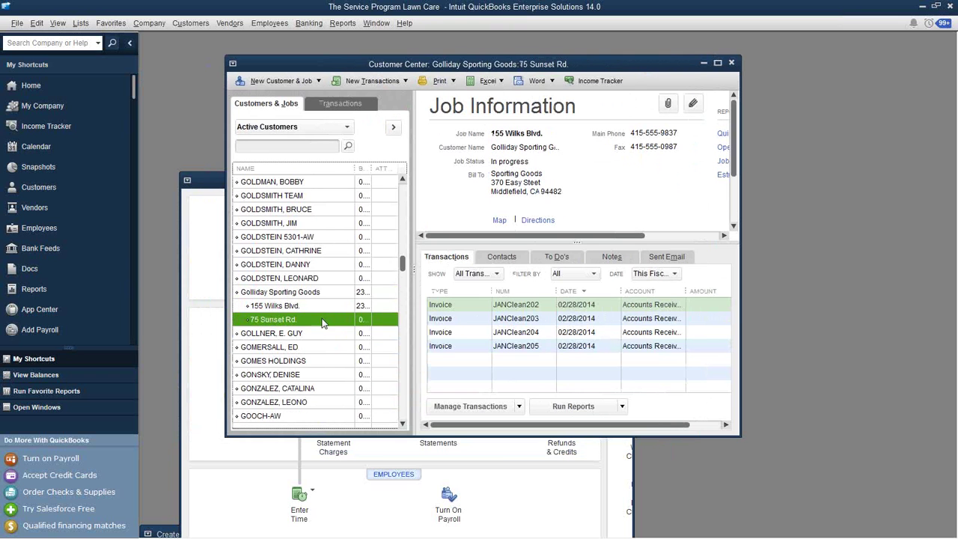
click(296, 293)
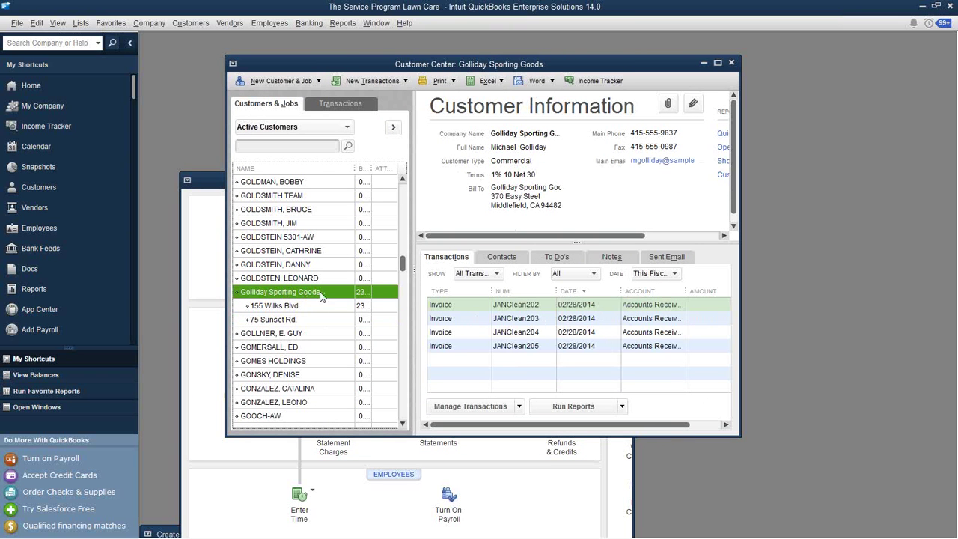
click(306, 307)
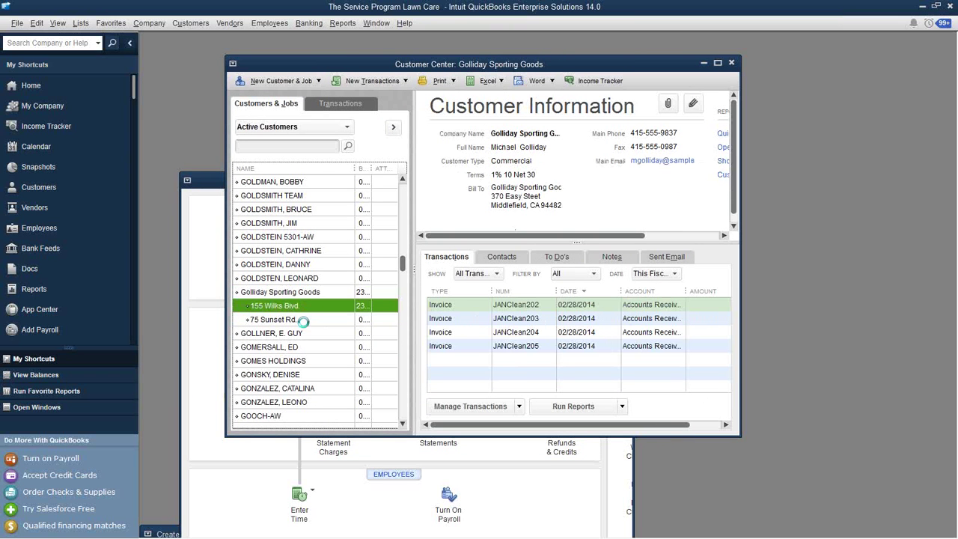
click(303, 320)
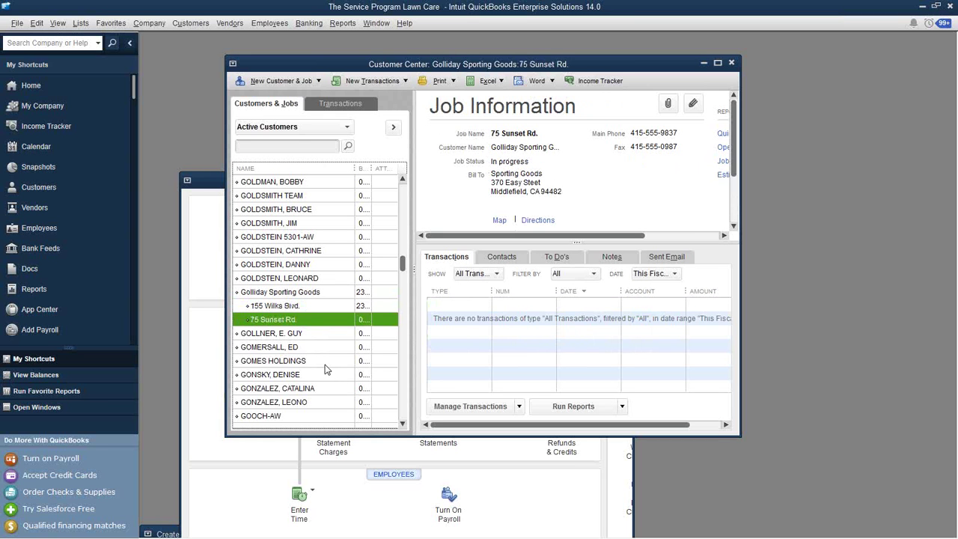
Open a new job form for Golliday Sporting Goods, review its additional, payment and address information, and cancel the form
click(284, 293)
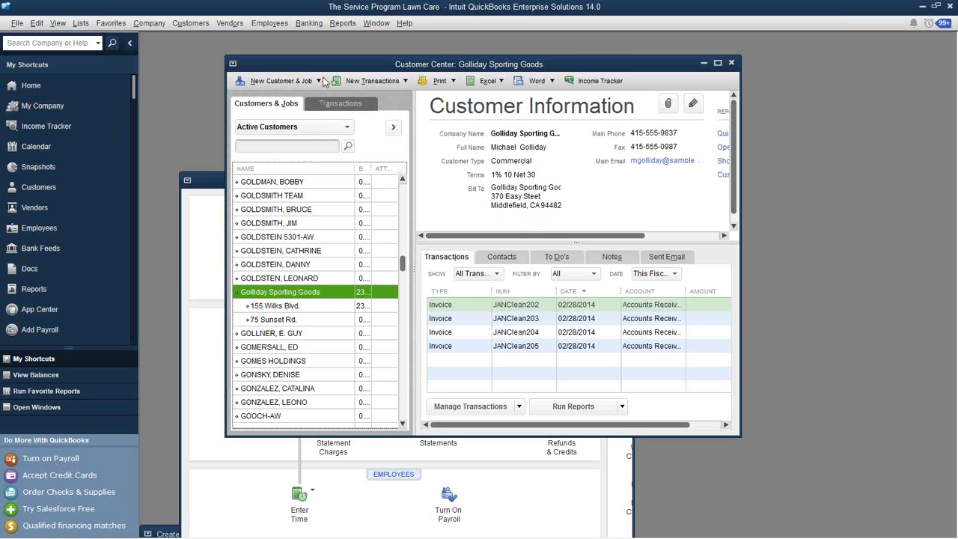
click(318, 82)
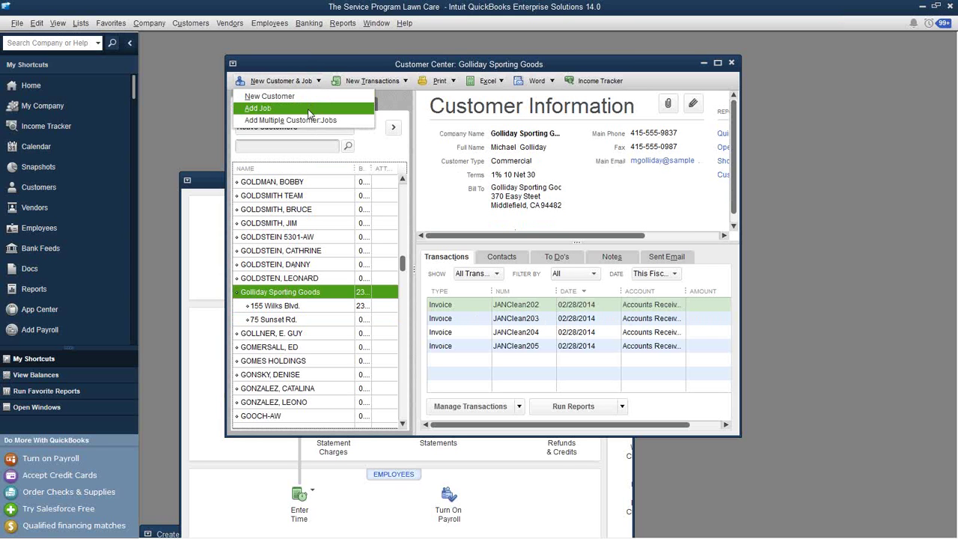
click(309, 109)
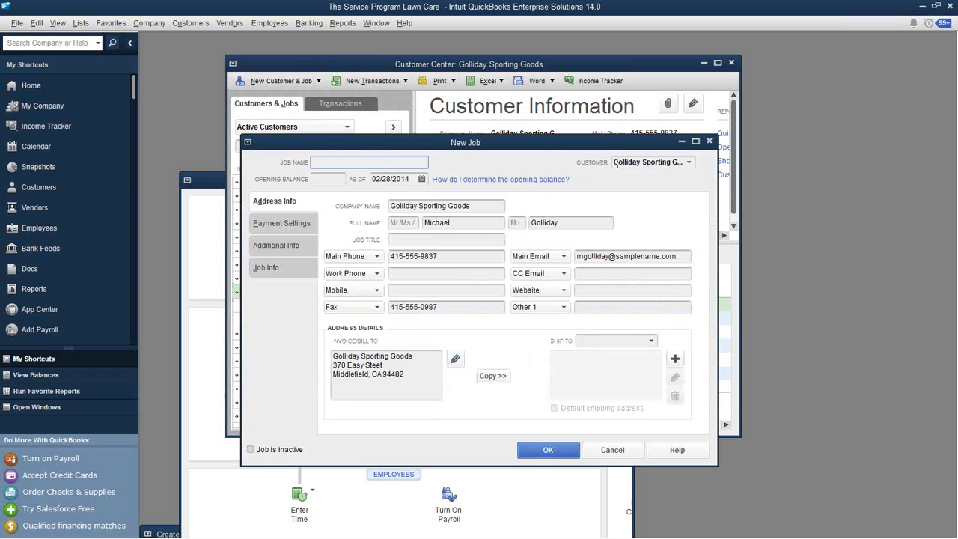
click(643, 162)
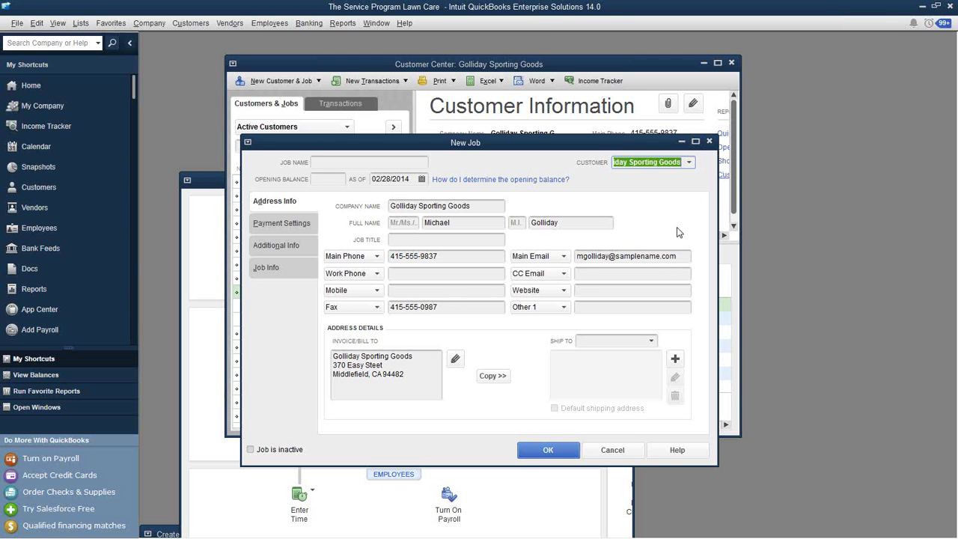
click(292, 251)
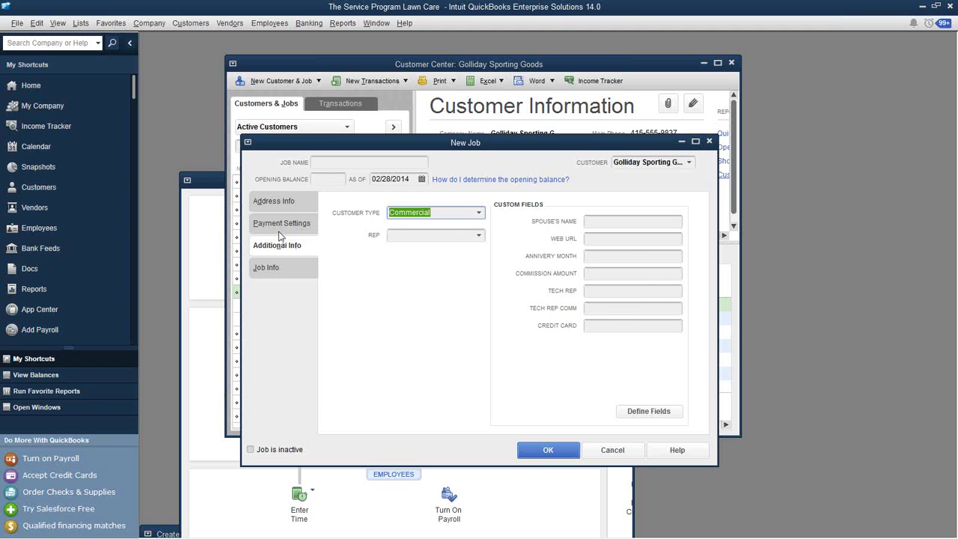
click(278, 228)
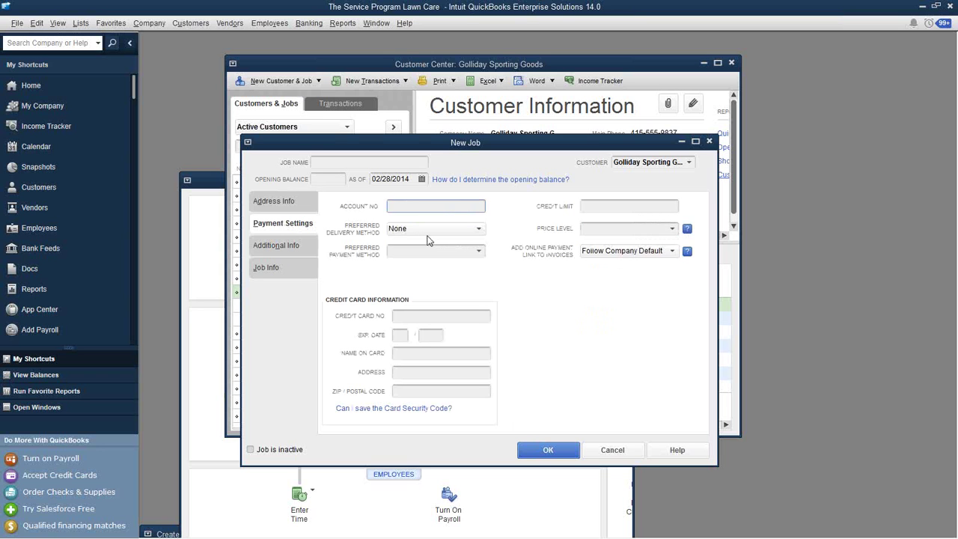
click(298, 203)
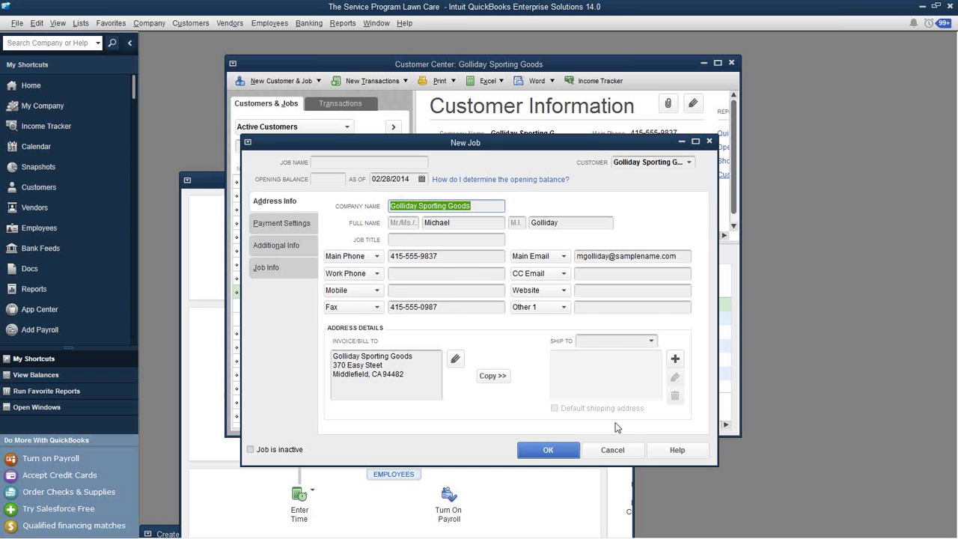
click(613, 449)
Widen the balance column of the customer list and review the balances of Golliday Sporting Goods and its first job
click(306, 306)
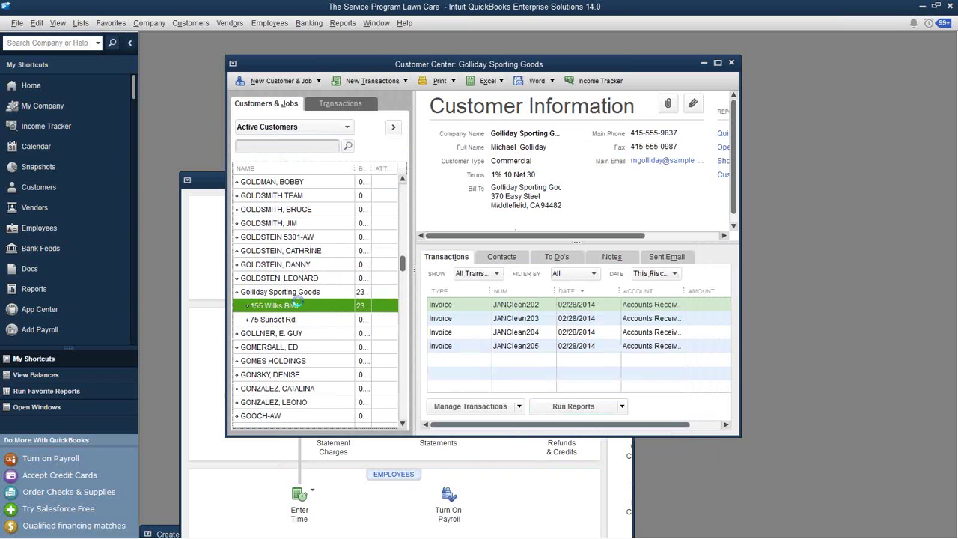
click(497, 321)
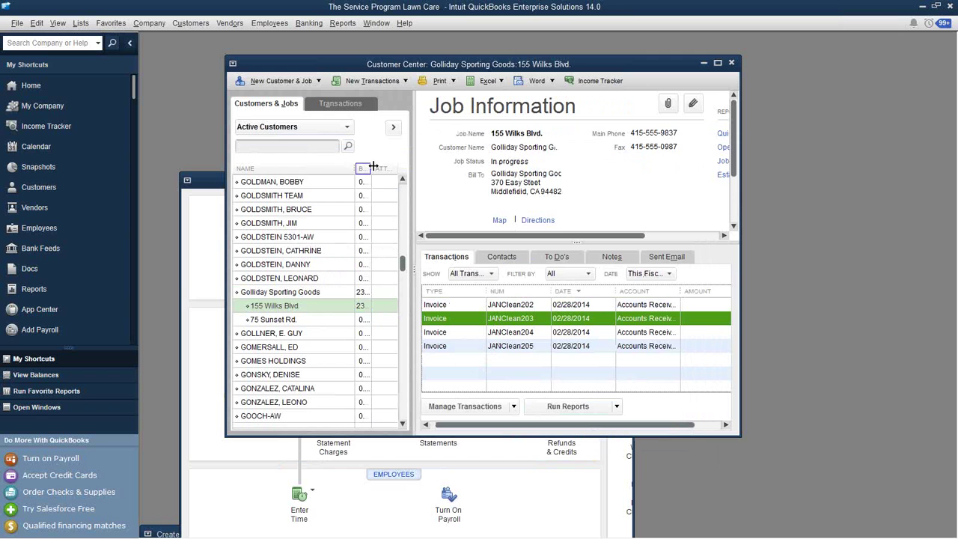
drag(356, 167, 316, 167)
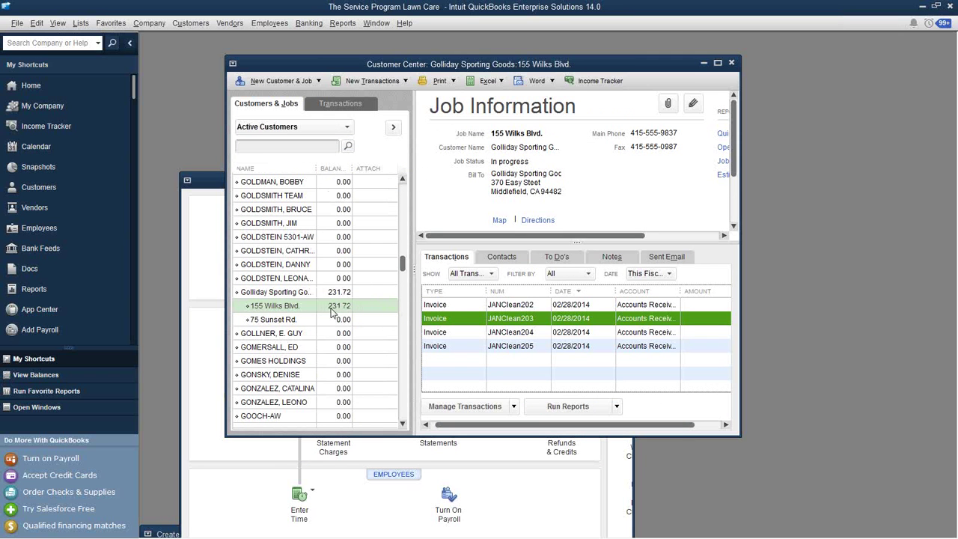
click(281, 295)
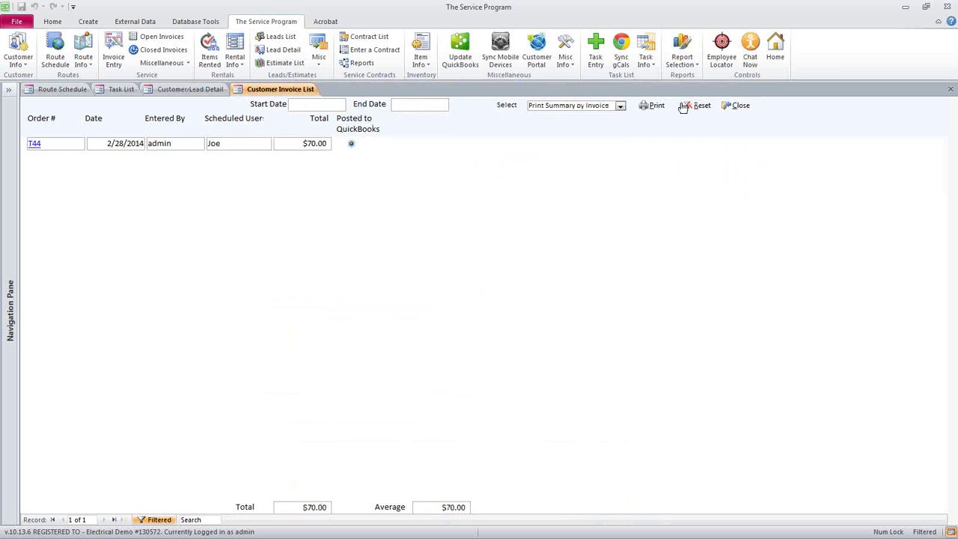
Switch to The Service Program, close the customer's records and open the Portable Toilet Rental transaction from the list of rented items to check its return date
click(731, 107)
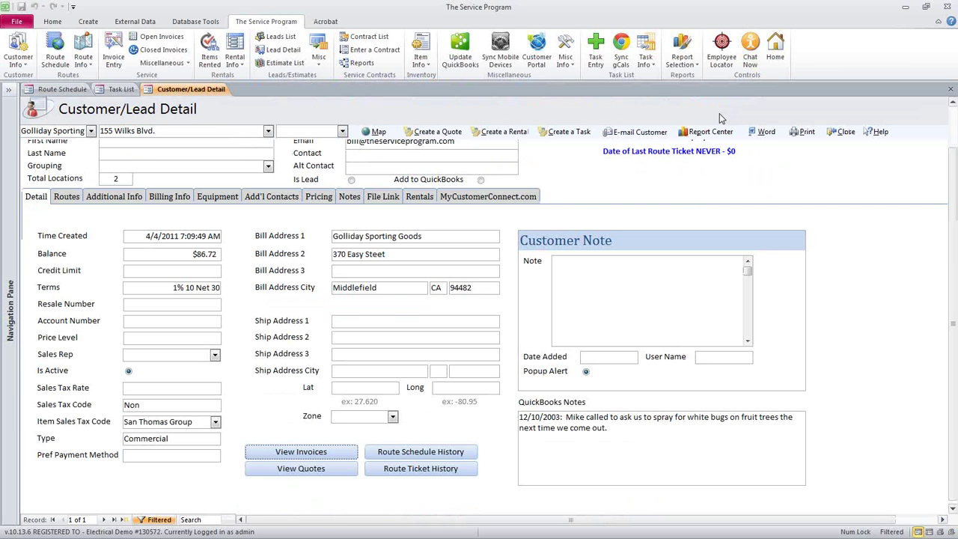
click(838, 132)
click(212, 59)
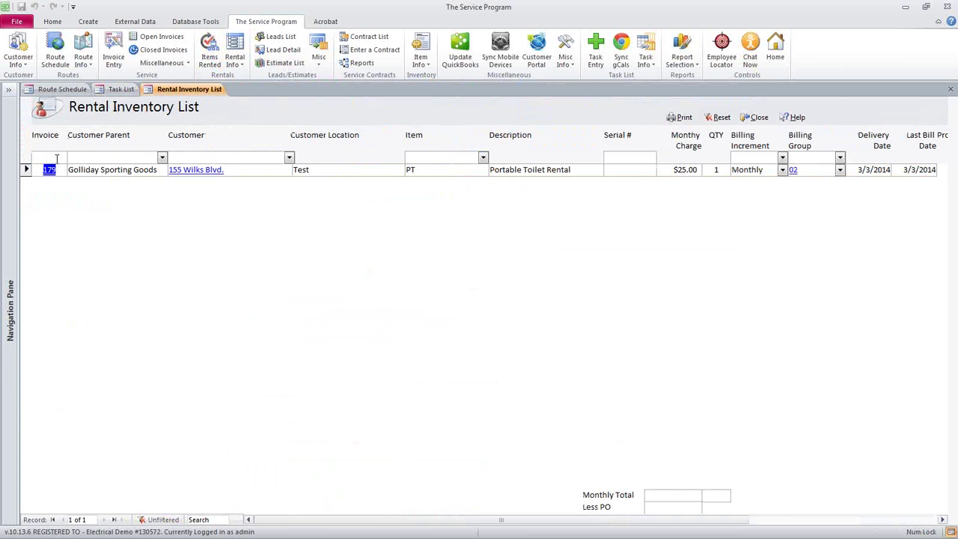
click(49, 170)
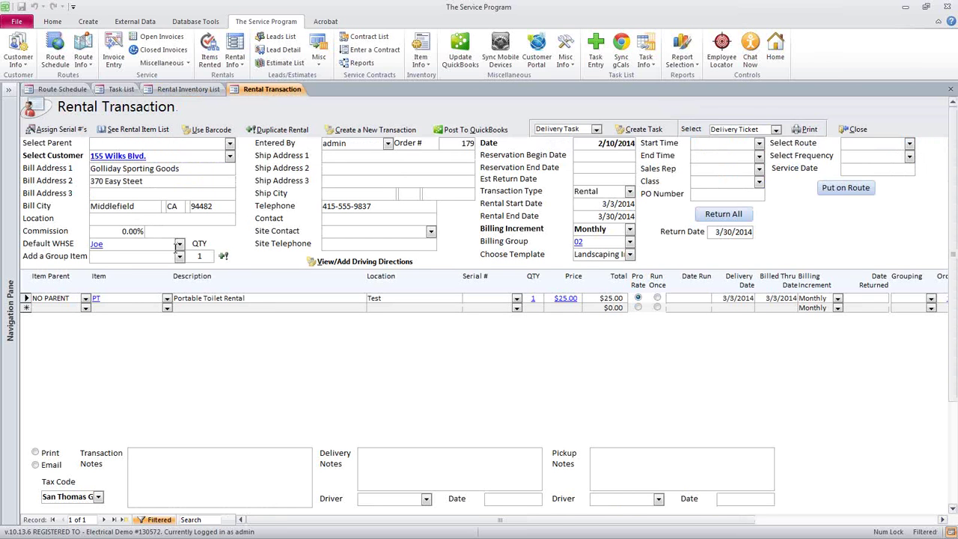
click(883, 297)
Browse the rental inventory transactions, review the HAMILTON PARK CONF CENTER wireless microphone rental, and return to the list of rented items
click(234, 58)
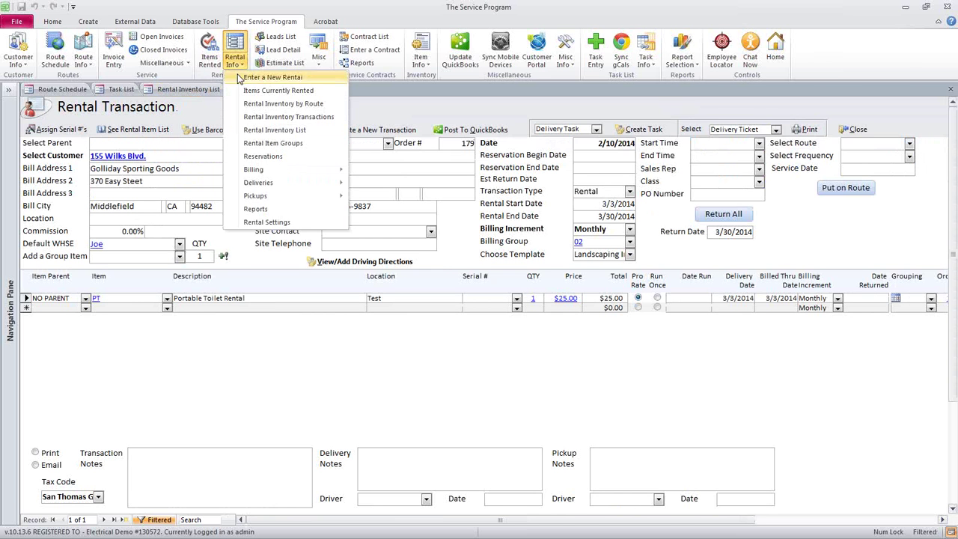
click(330, 118)
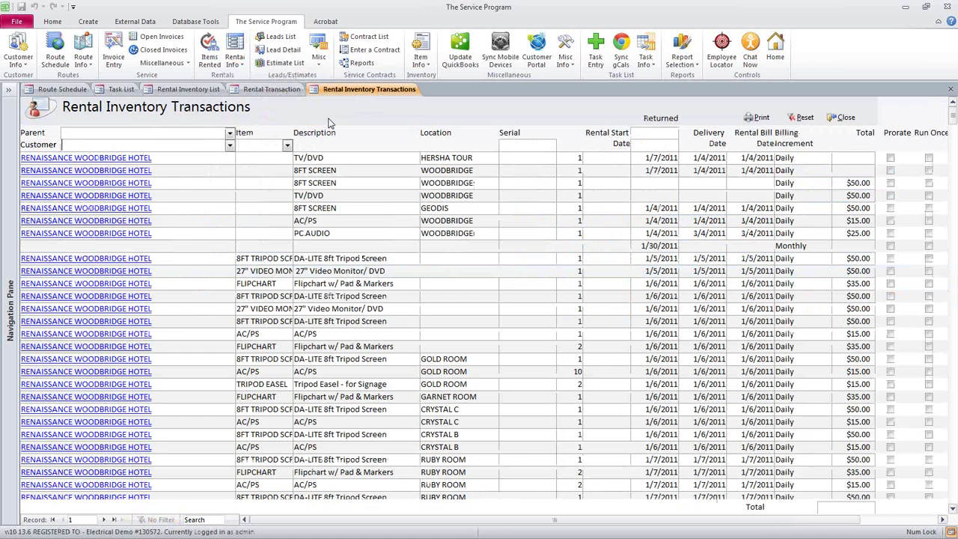
scroll(222, 179, down, 12)
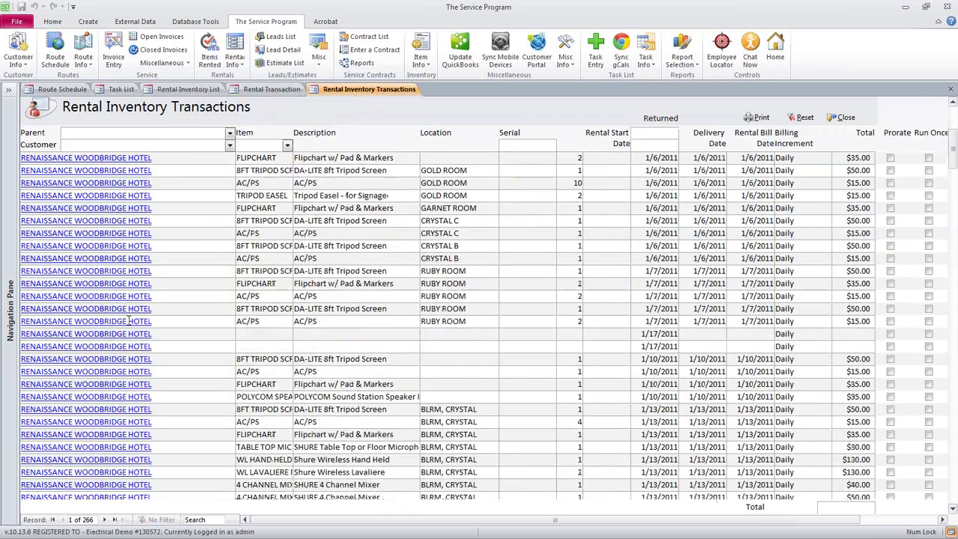
scroll(86, 272, down, 20)
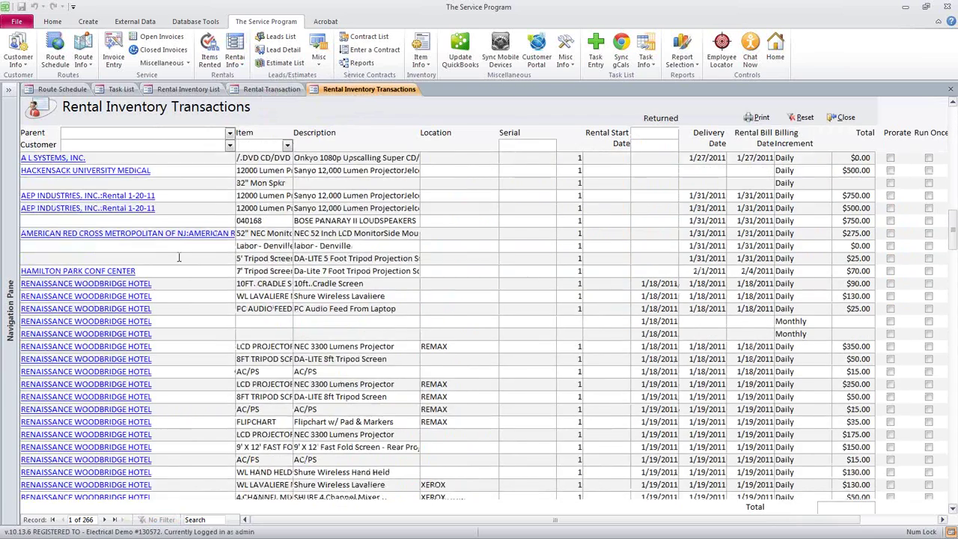
scroll(183, 249, down, 20)
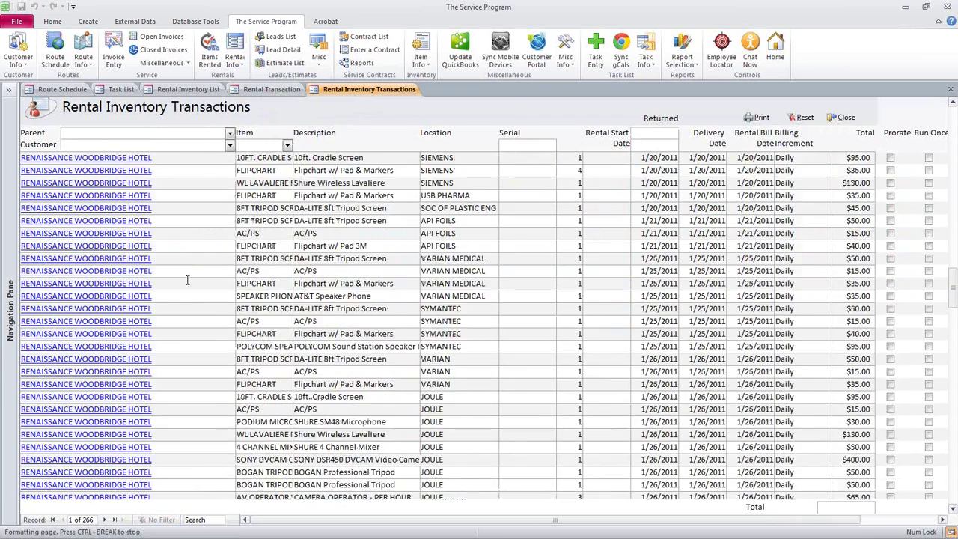
scroll(192, 280, down, 9)
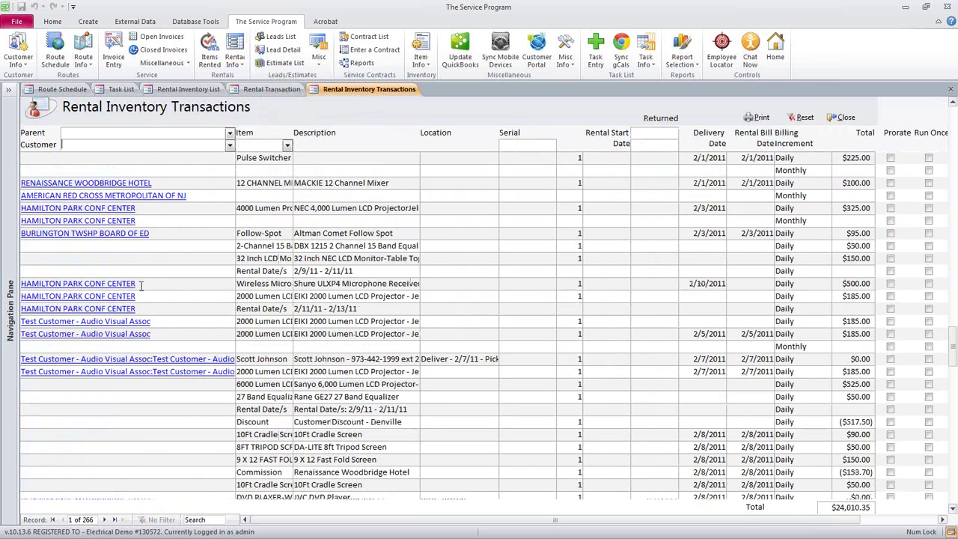
click(140, 283)
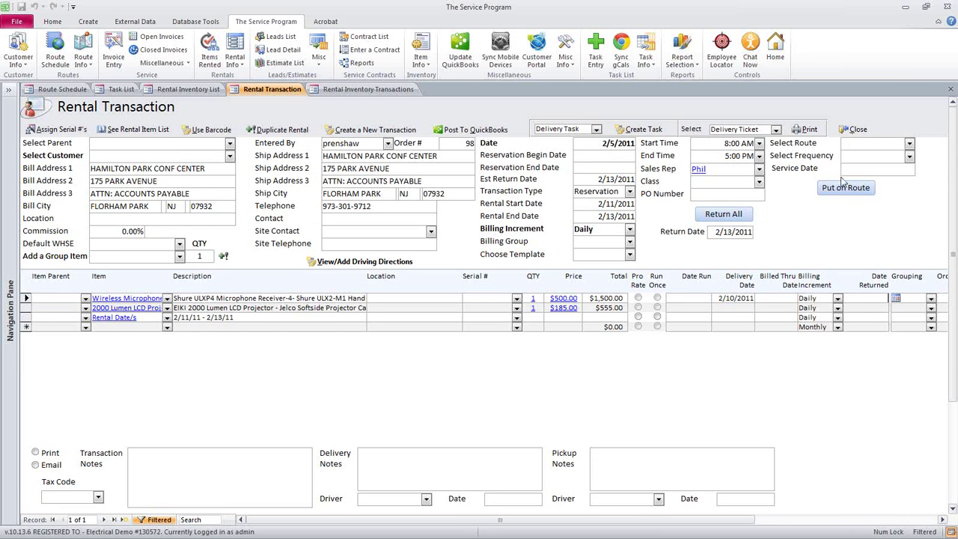
click(858, 131)
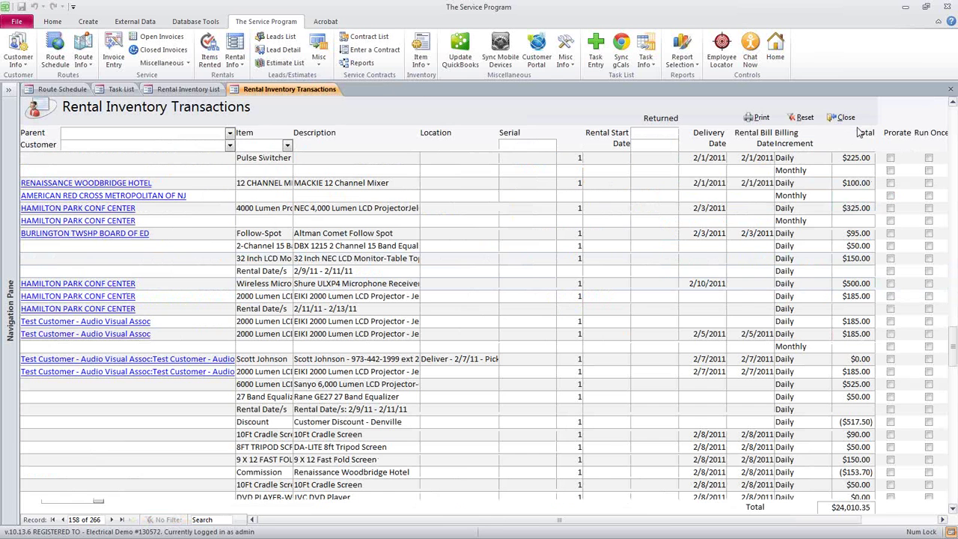
click(839, 120)
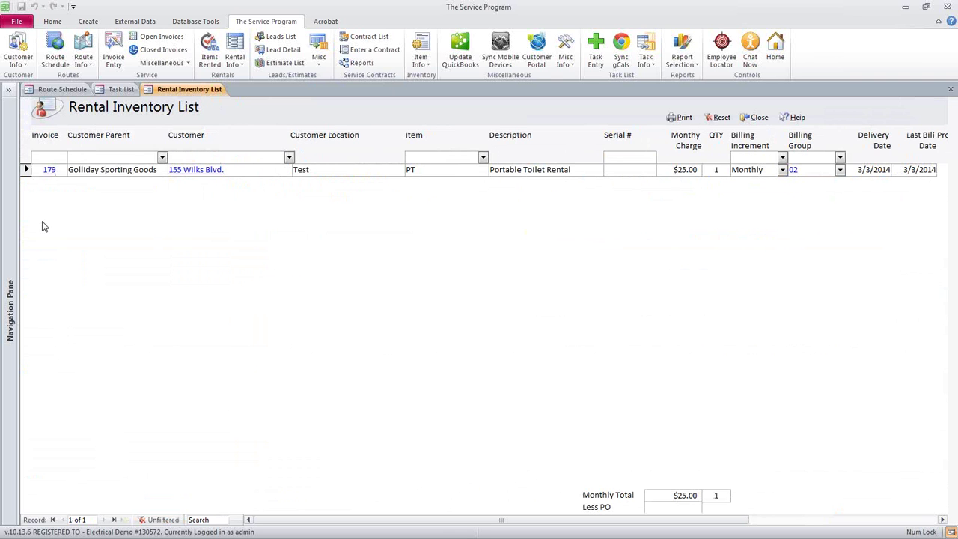
Open the Golliday Sporting Goods portable toilet rental transaction and print it in Word using the RentalAgreement_10.dot template
click(48, 169)
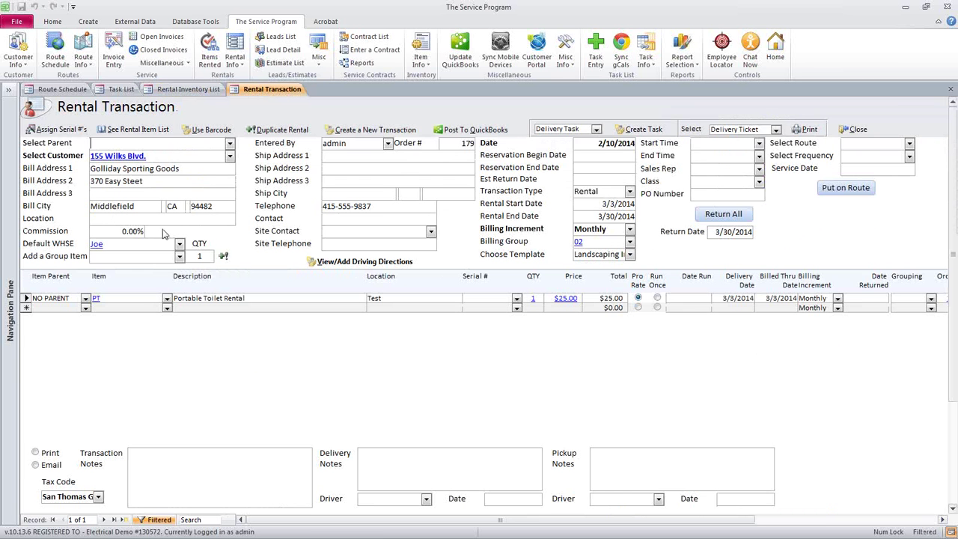
click(777, 132)
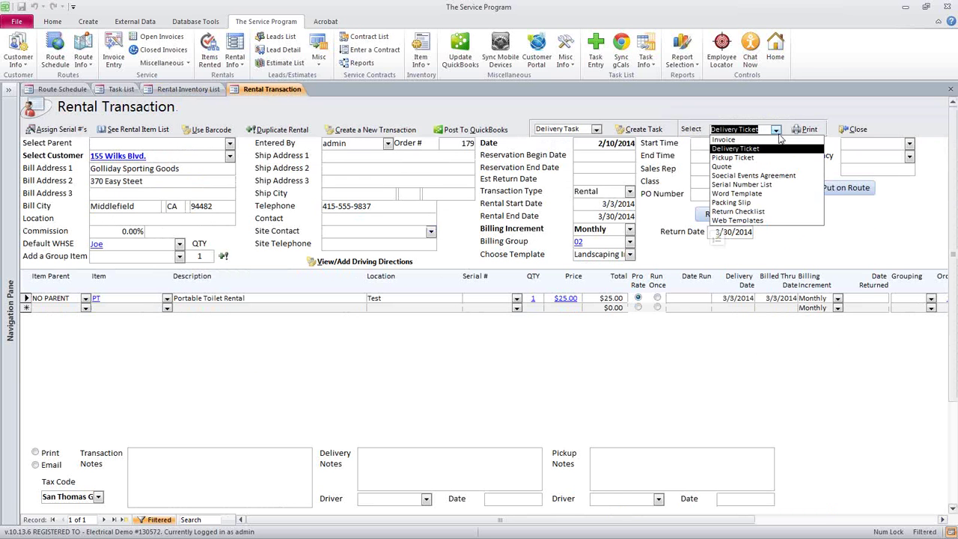
click(765, 193)
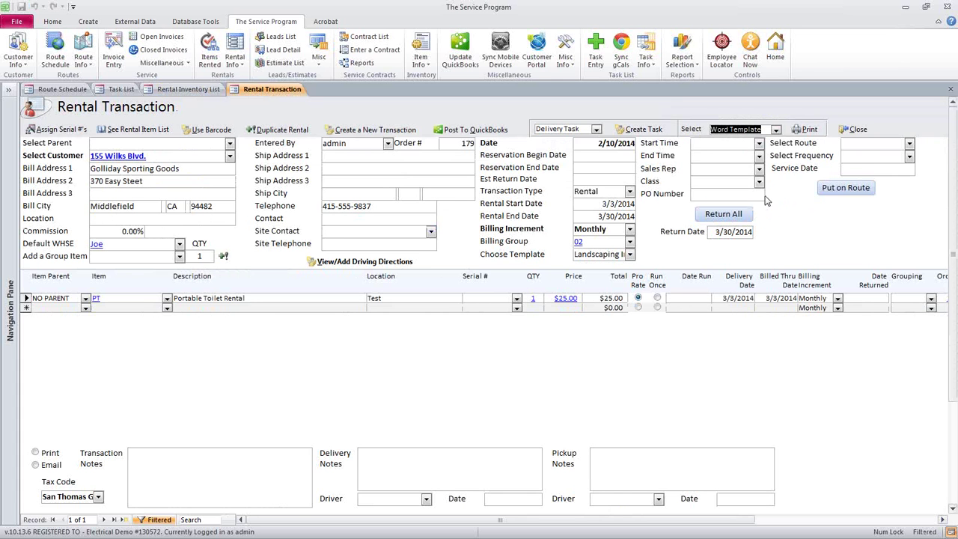
click(809, 130)
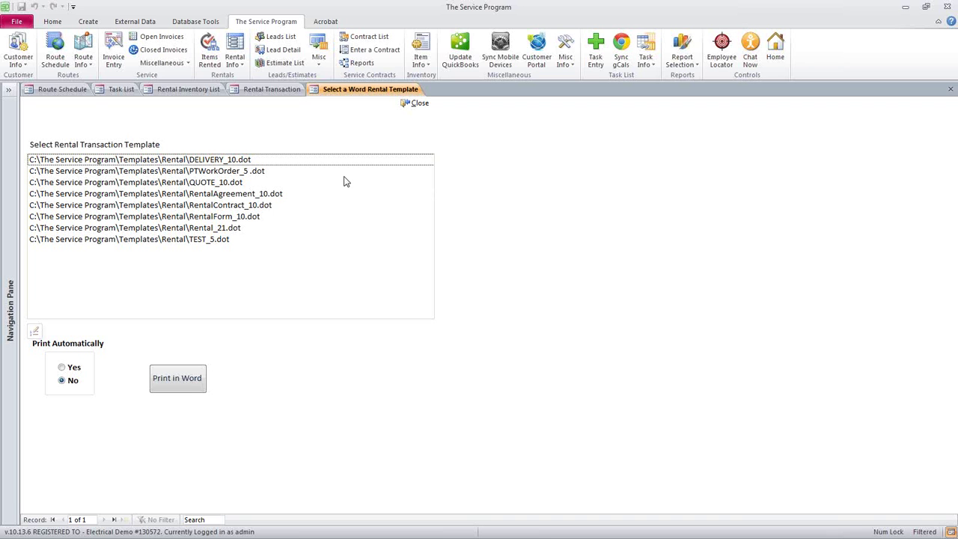
click(279, 205)
click(279, 196)
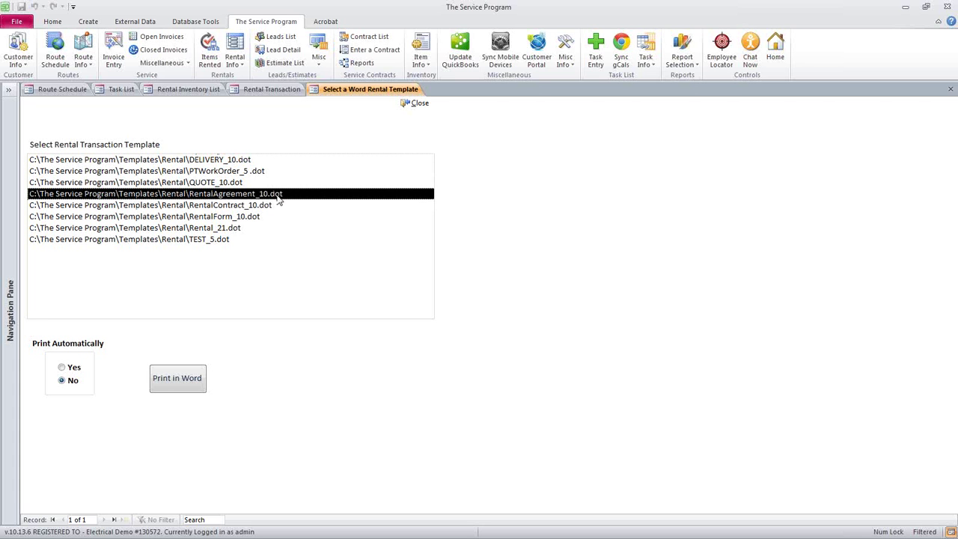
click(180, 388)
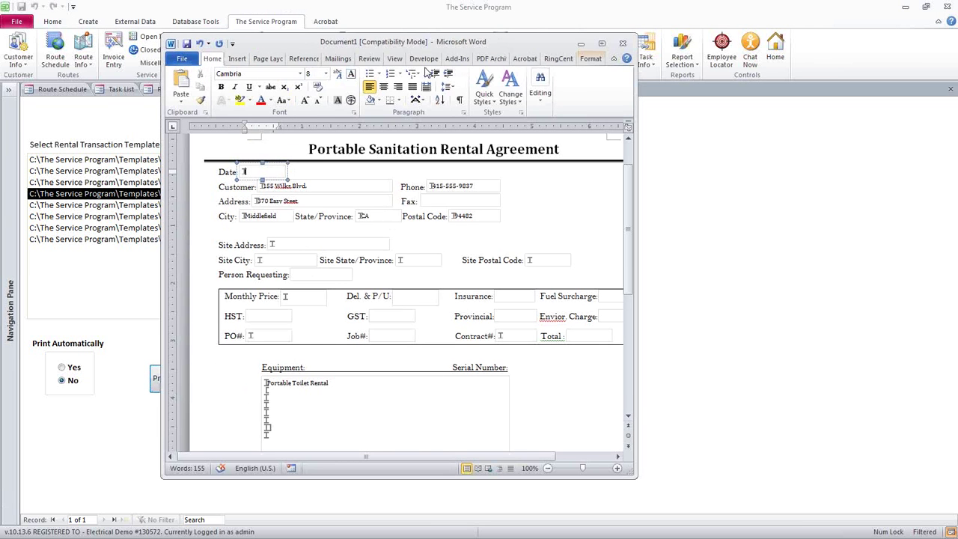
Maximize the Word document, review the filled-in Portable Sanitation Rental Agreement, and close it
double_click(455, 43)
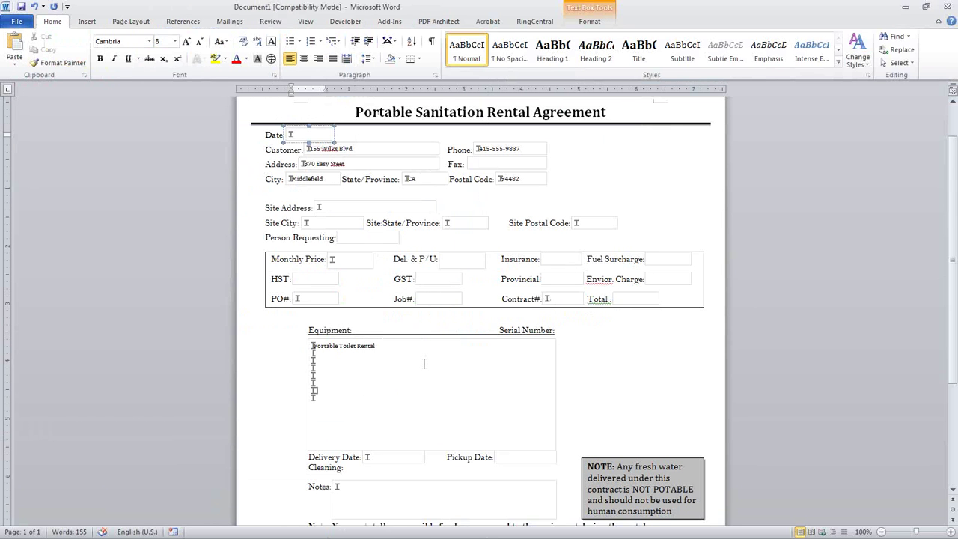
scroll(423, 363, down, 1)
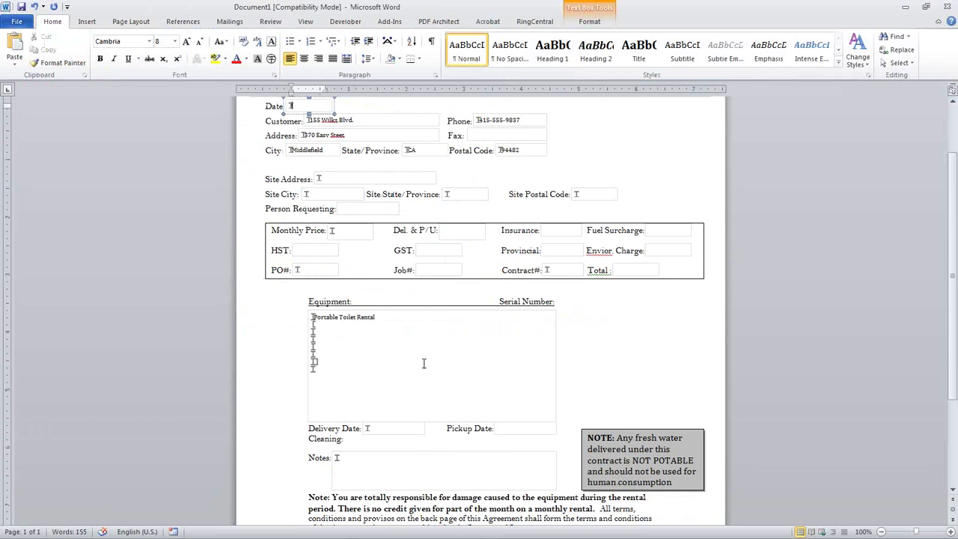
scroll(423, 363, up, 2)
scroll(423, 363, up, 1)
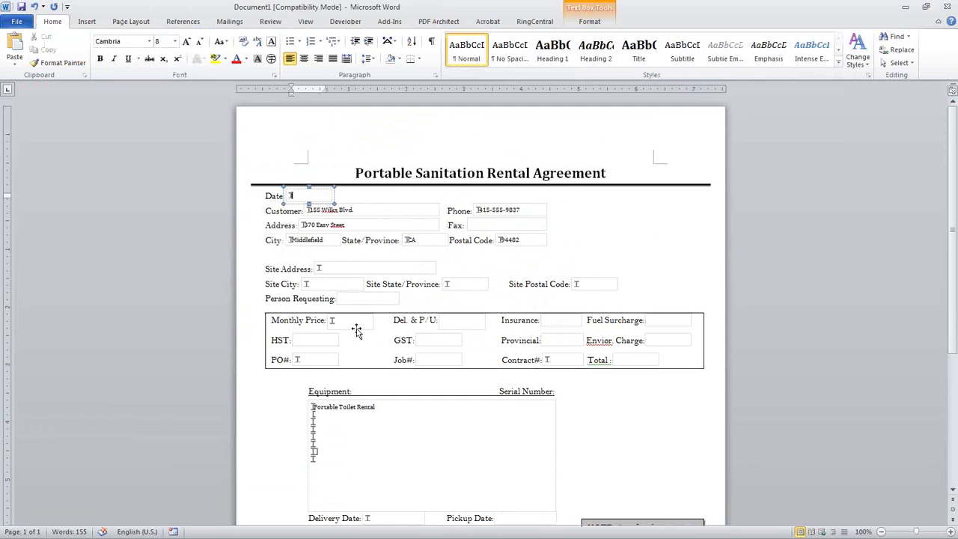
double_click(662, 16)
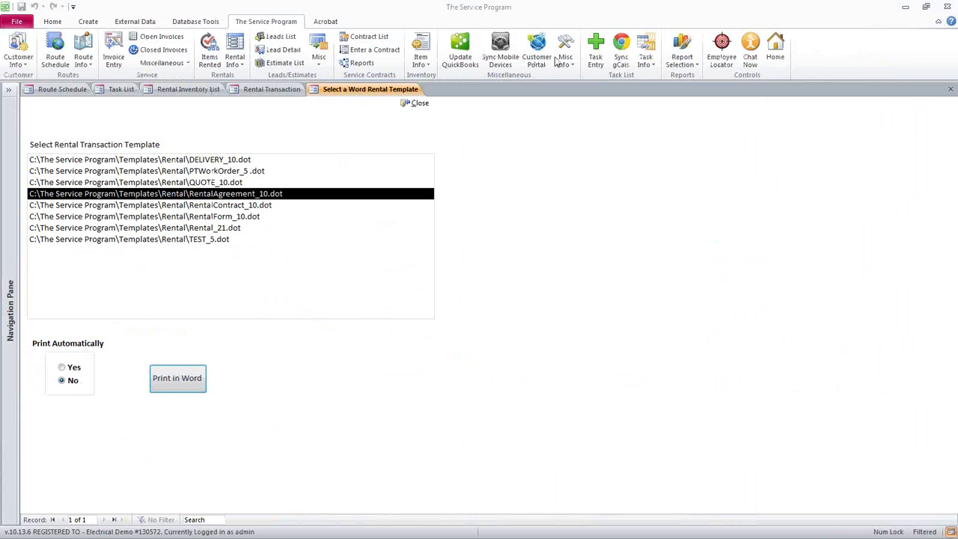
Open the online help website, maximize its window, and go to the how-to page on Word templates
click(565, 63)
mouse_move(620, 124)
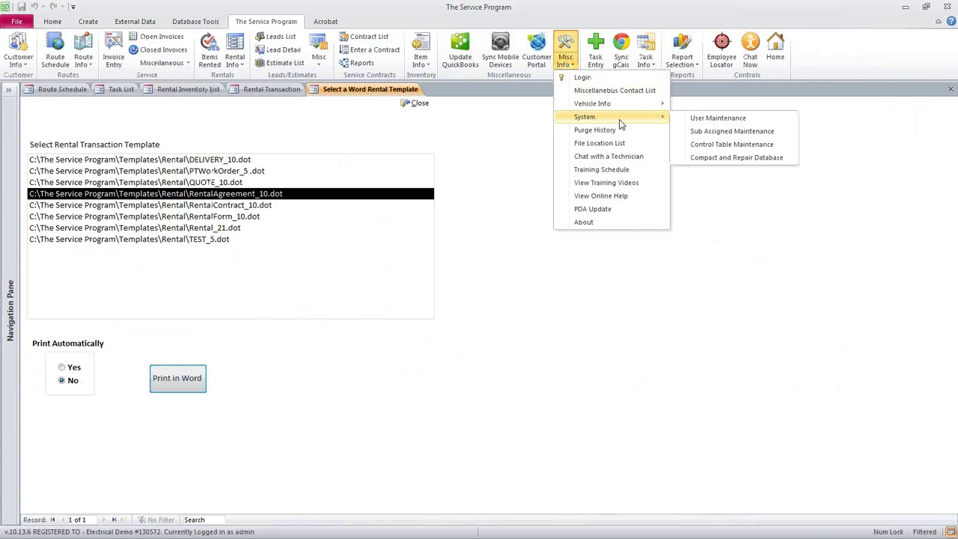
click(633, 197)
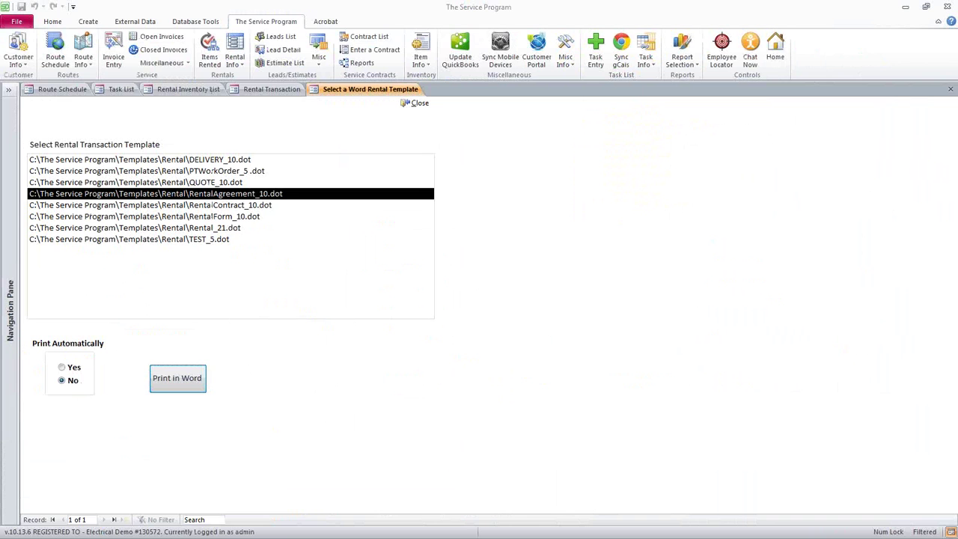
drag(749, 104, 429, 53)
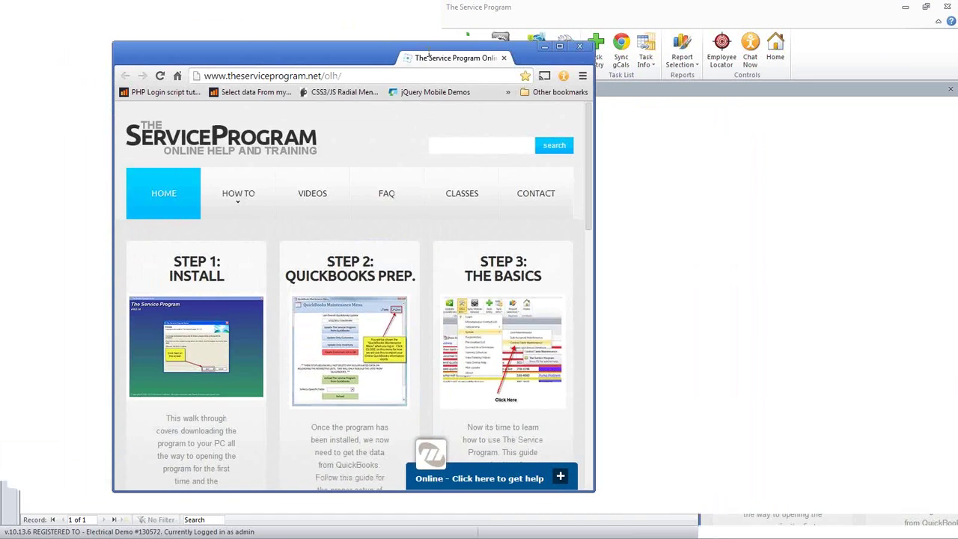
double_click(429, 52)
mouse_move(334, 146)
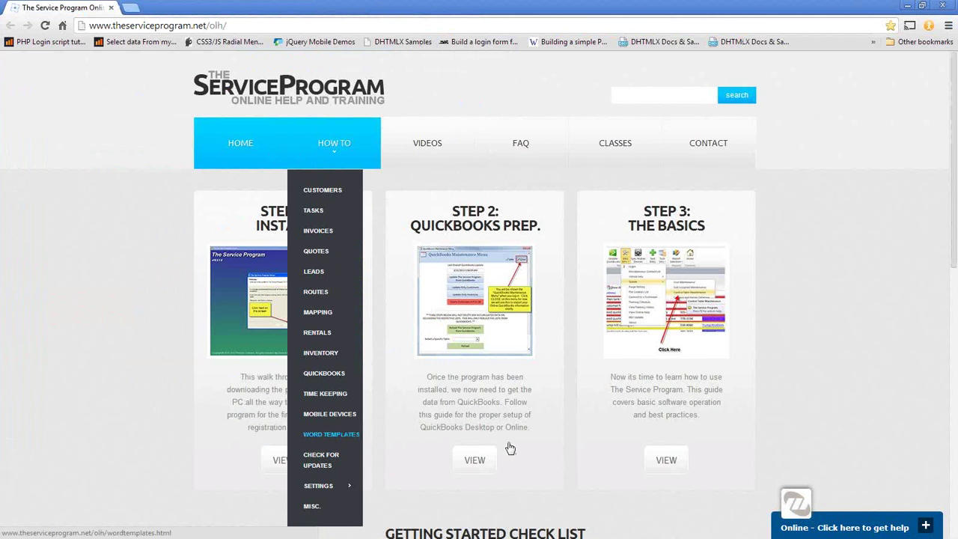
click(357, 435)
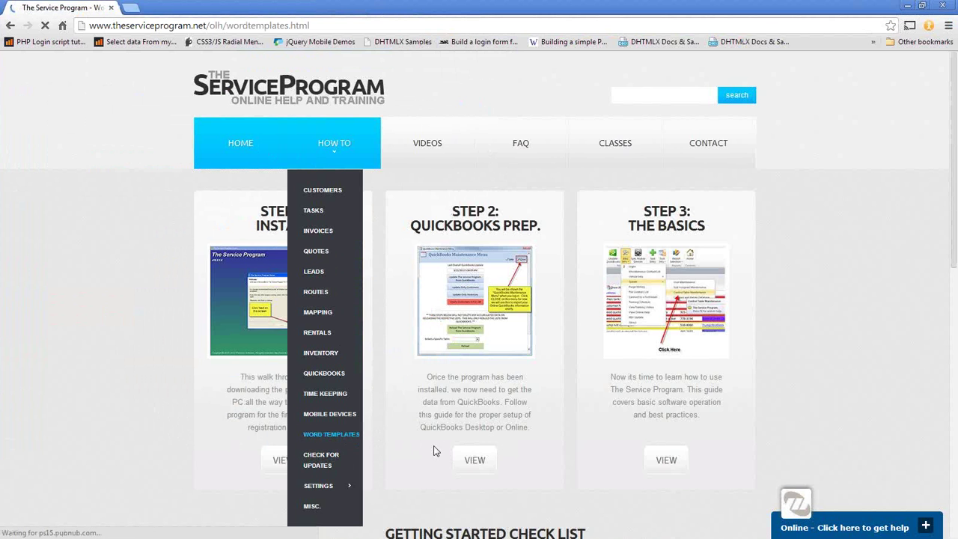
Examine the sample templates and the task and quote bookmark names, view the full-size Task Detail bookmark image, and close that image
scroll(479, 440, down, 10)
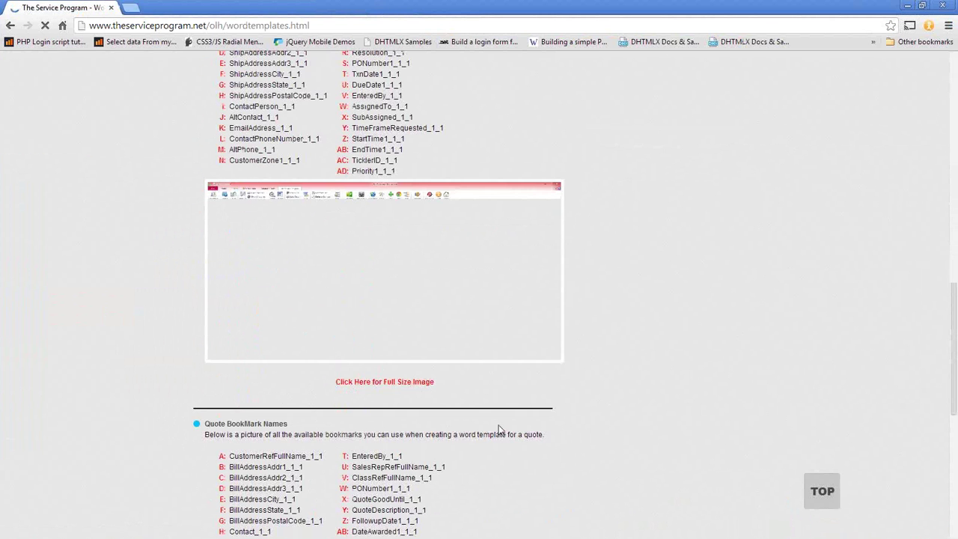
scroll(504, 430, down, 6)
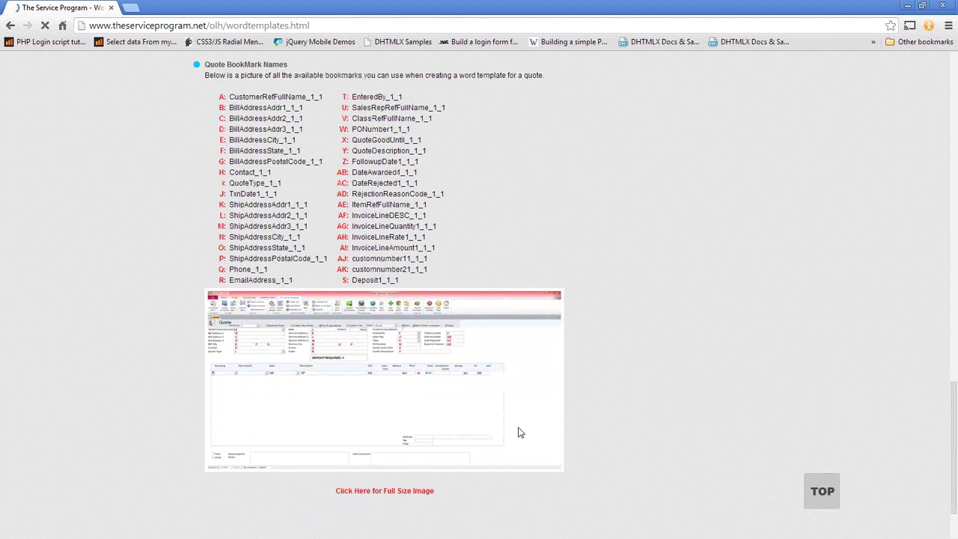
scroll(516, 432, down, 2)
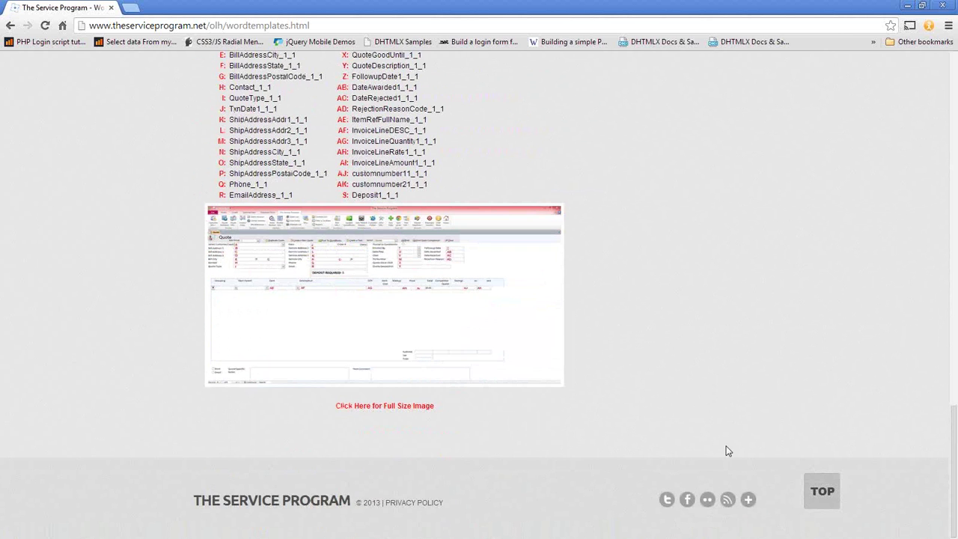
scroll(621, 364, up, 12)
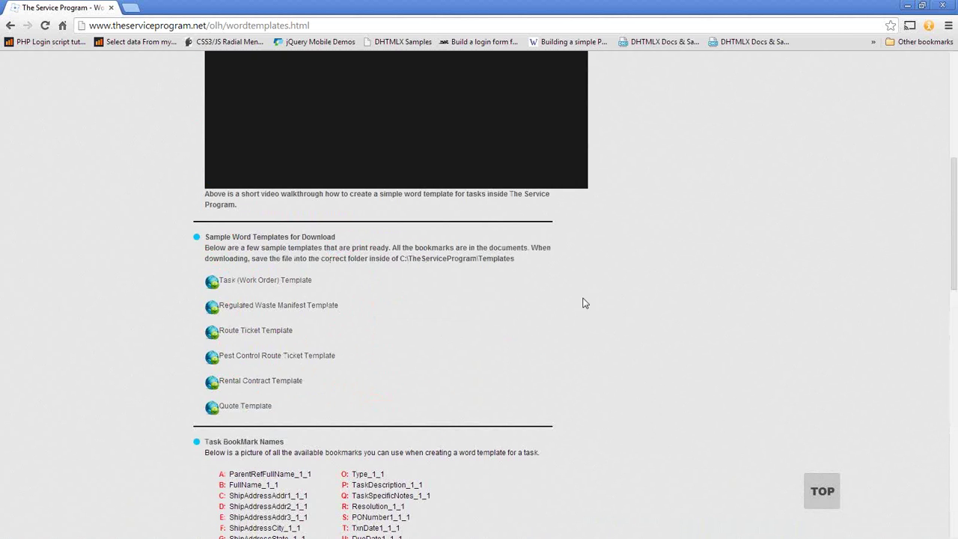
scroll(360, 304, down, 8)
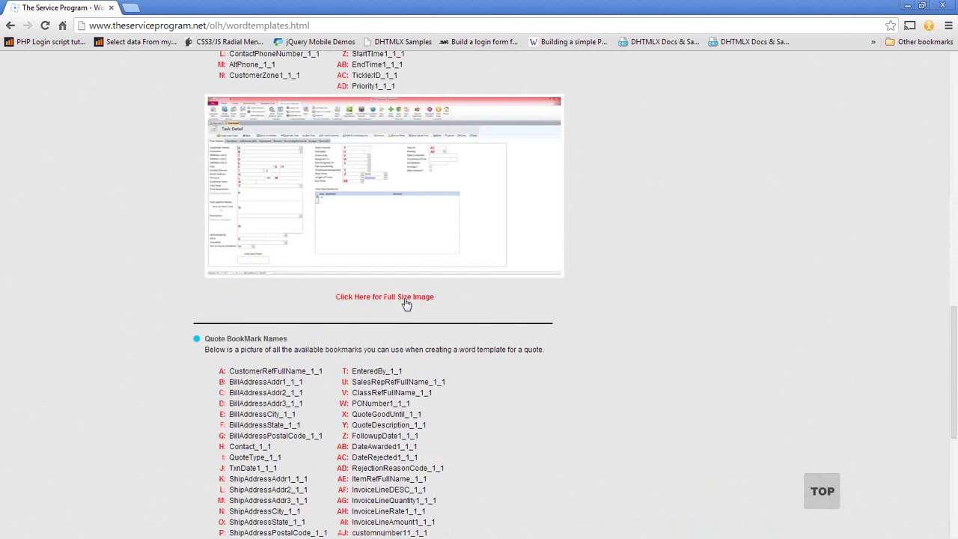
click(402, 298)
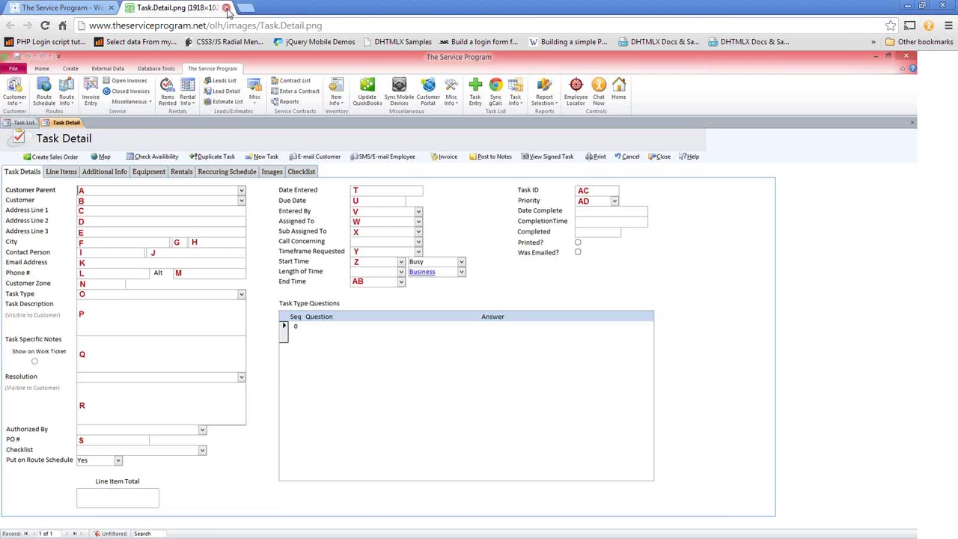
click(226, 7)
Close the help website, the Word template selection and the rental transaction to return to the rental inventory list
click(922, 5)
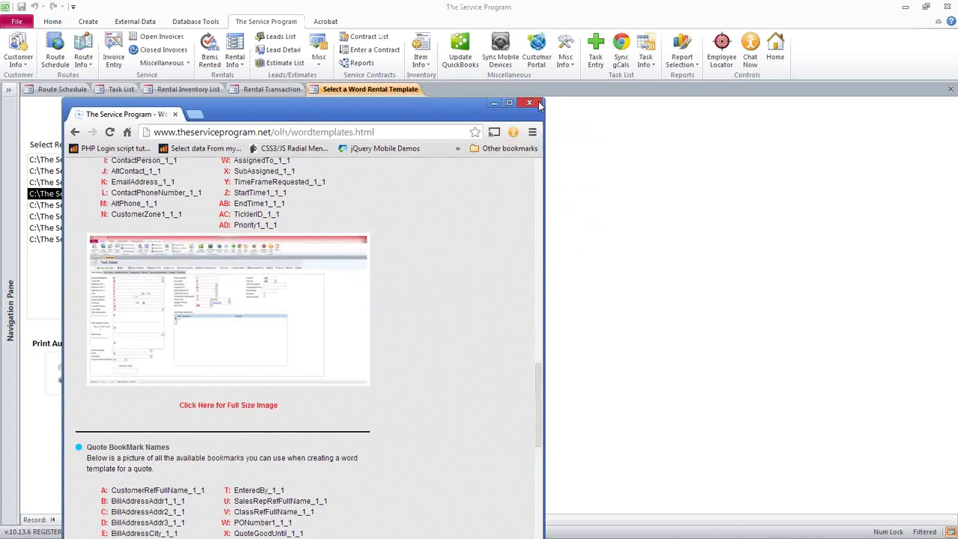
click(538, 104)
click(416, 111)
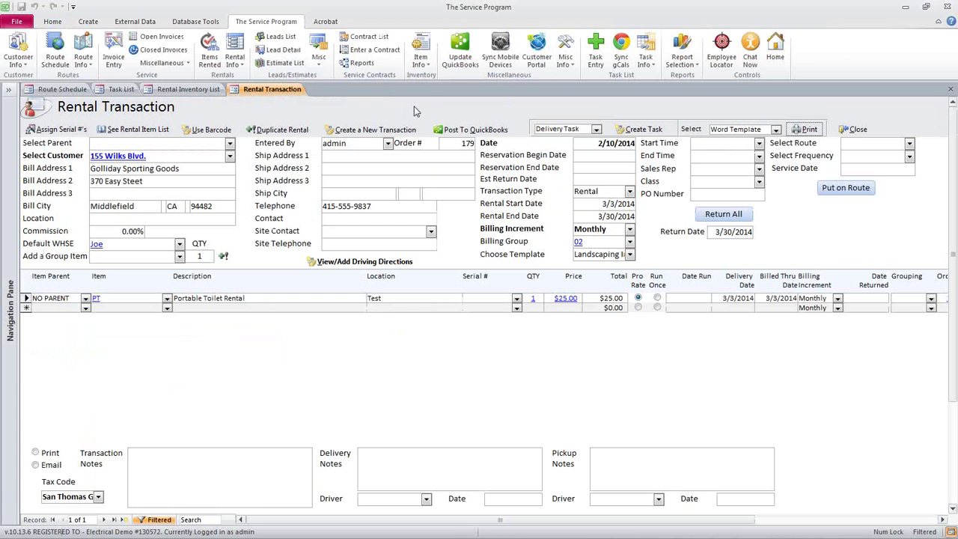
click(855, 130)
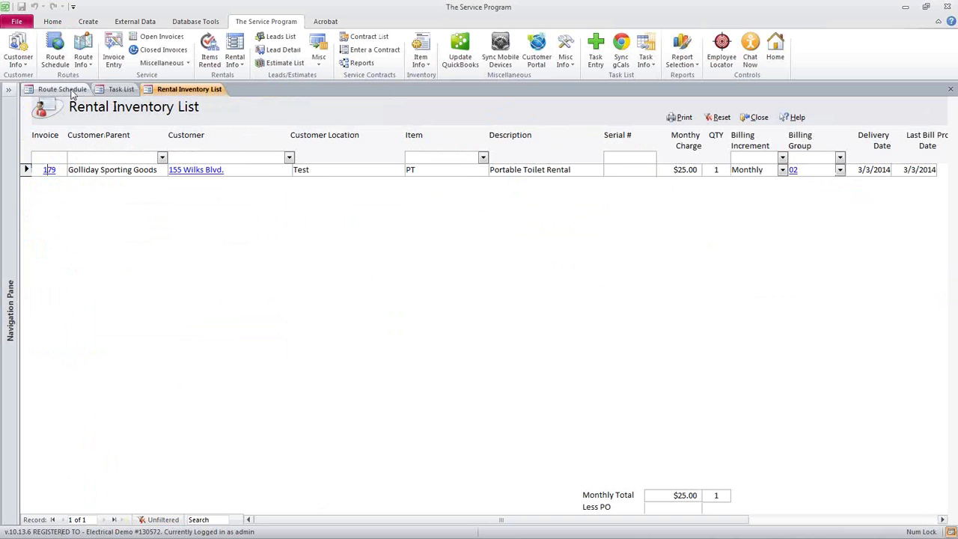
Open the Golliday Sporting Goods job's notes, preview the Customer Notes Report for the Extra Service note, and close the report
click(204, 171)
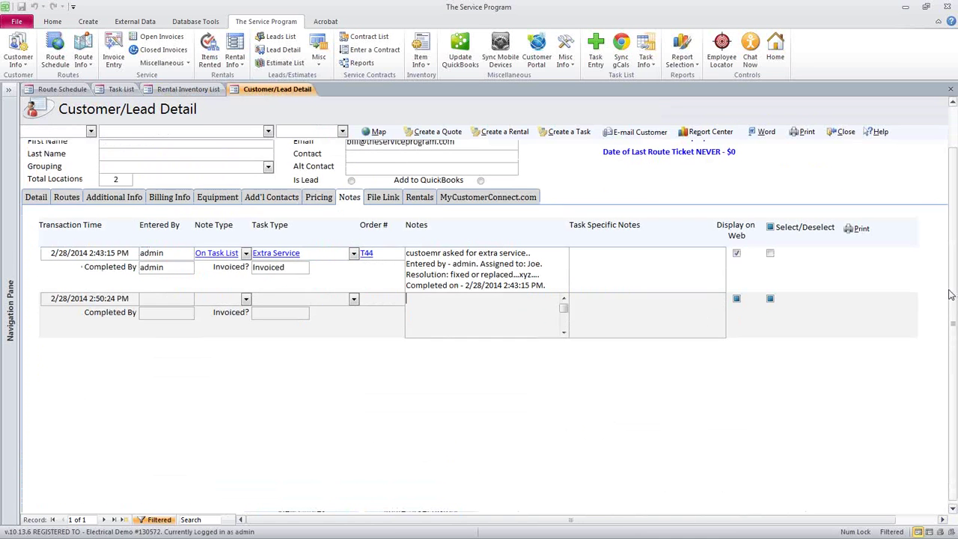
scroll(935, 254, up, 2)
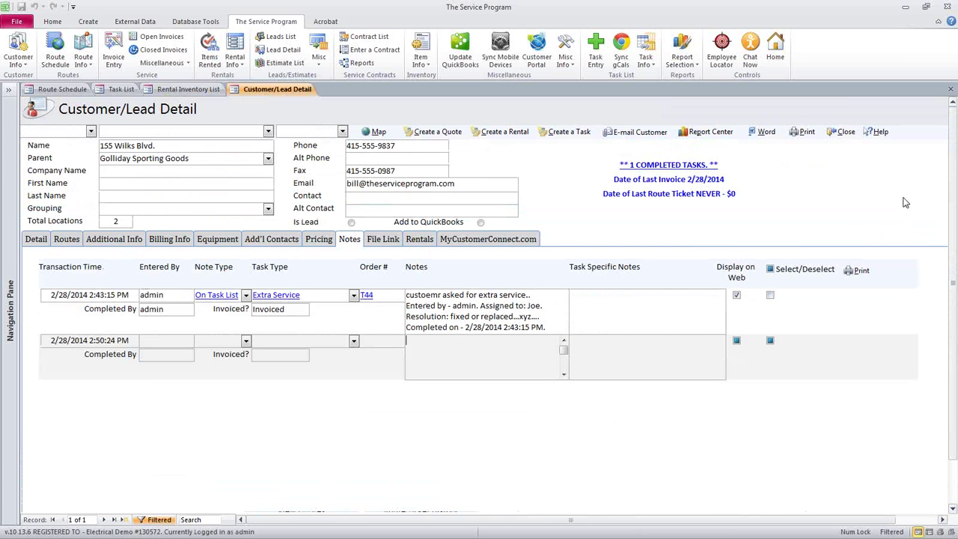
click(770, 295)
click(857, 271)
click(579, 281)
scroll(561, 297, up, 1)
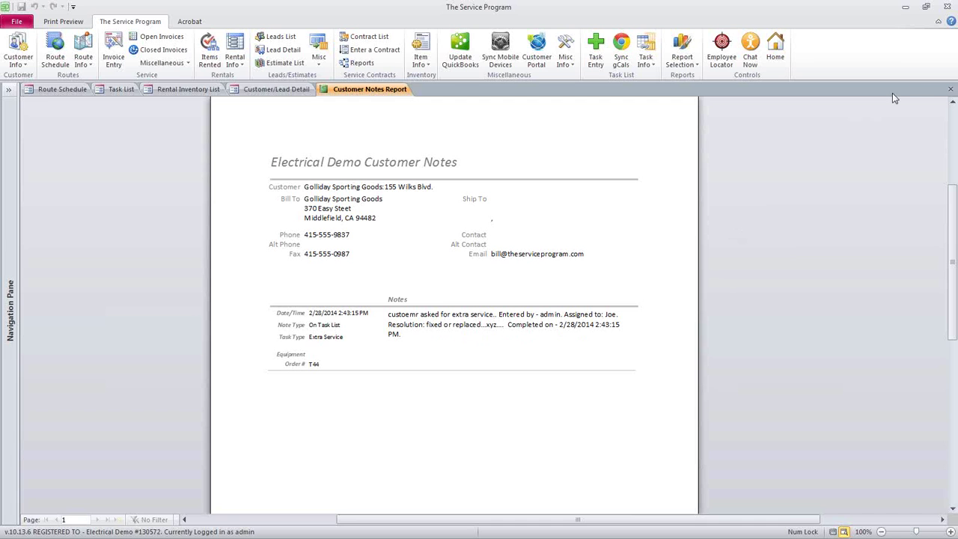
click(950, 89)
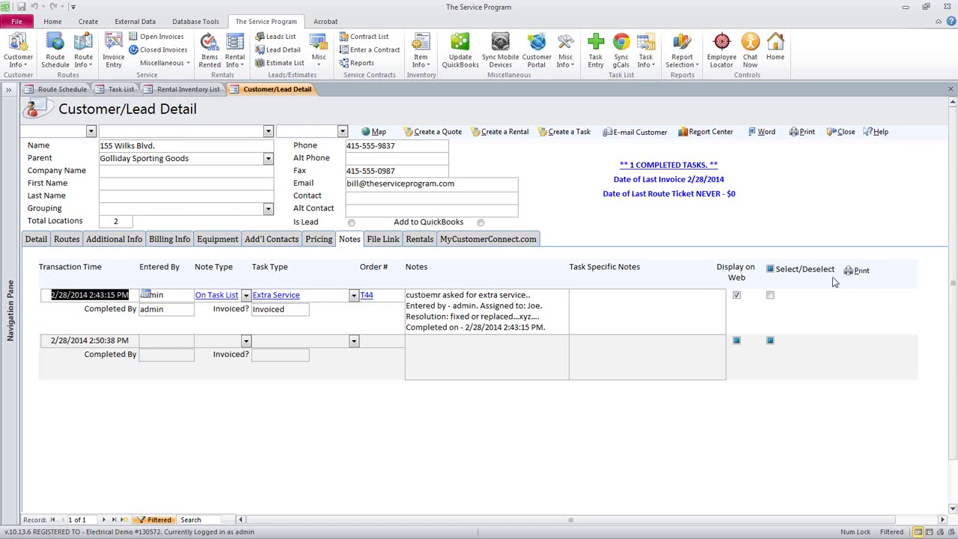
Close the customer record and open the Route Schedule to check the route date and frequency of the first stop
click(603, 520)
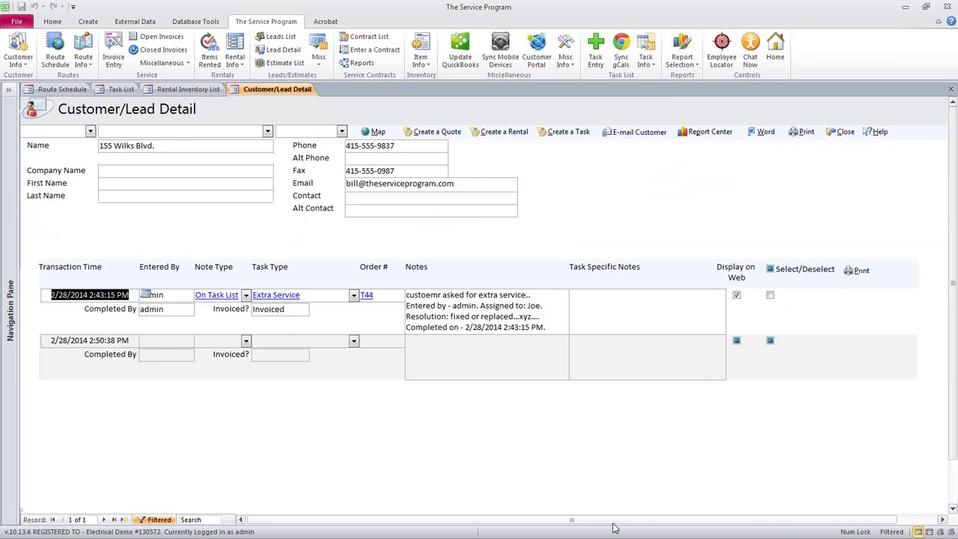
click(650, 520)
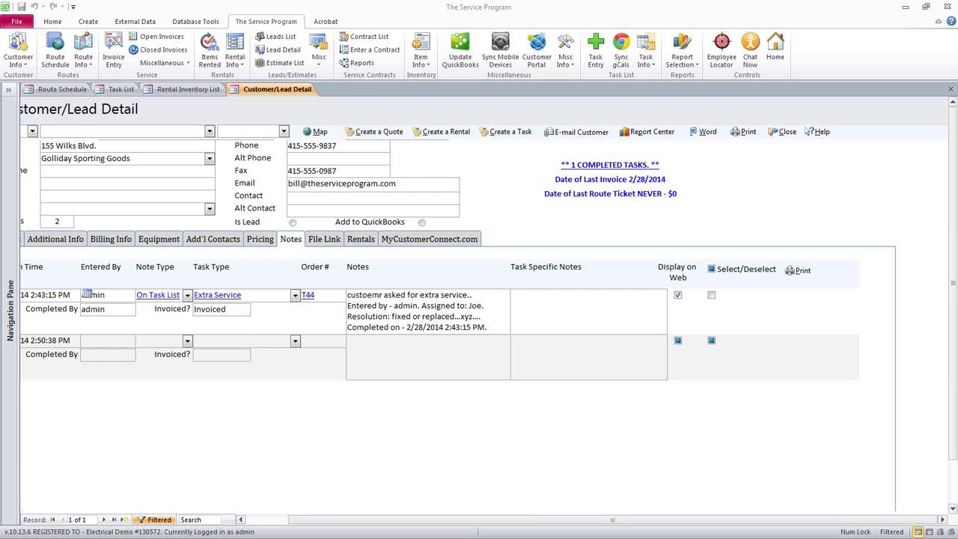
click(784, 134)
click(60, 56)
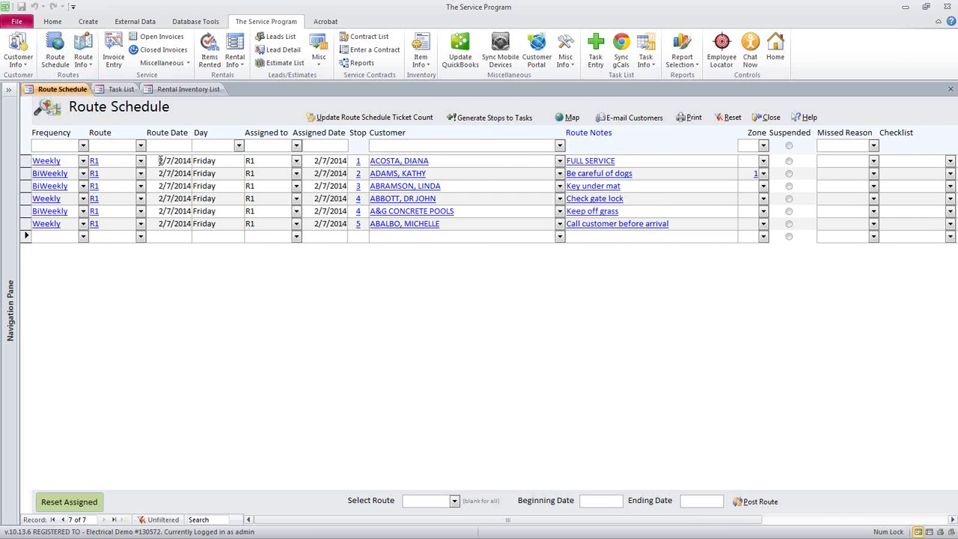
double_click(183, 160)
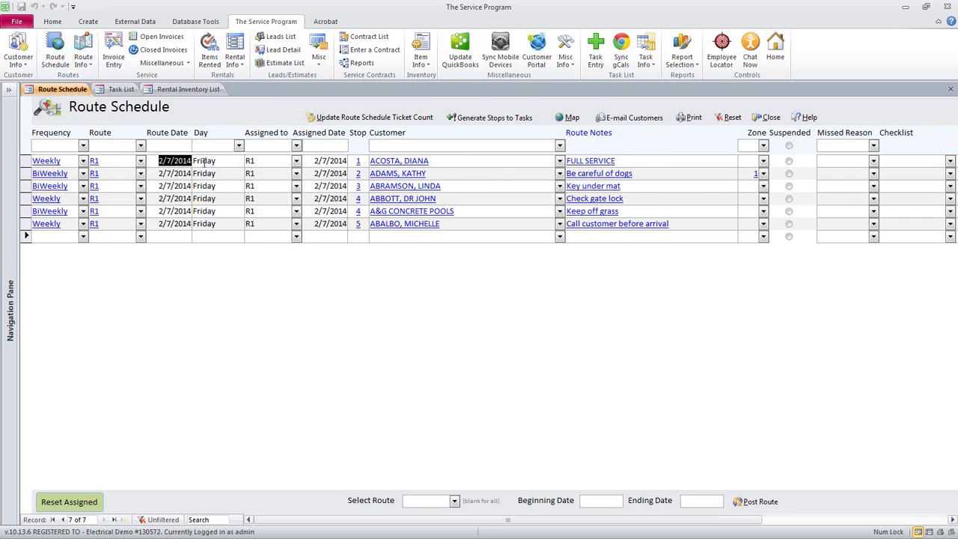
click(66, 158)
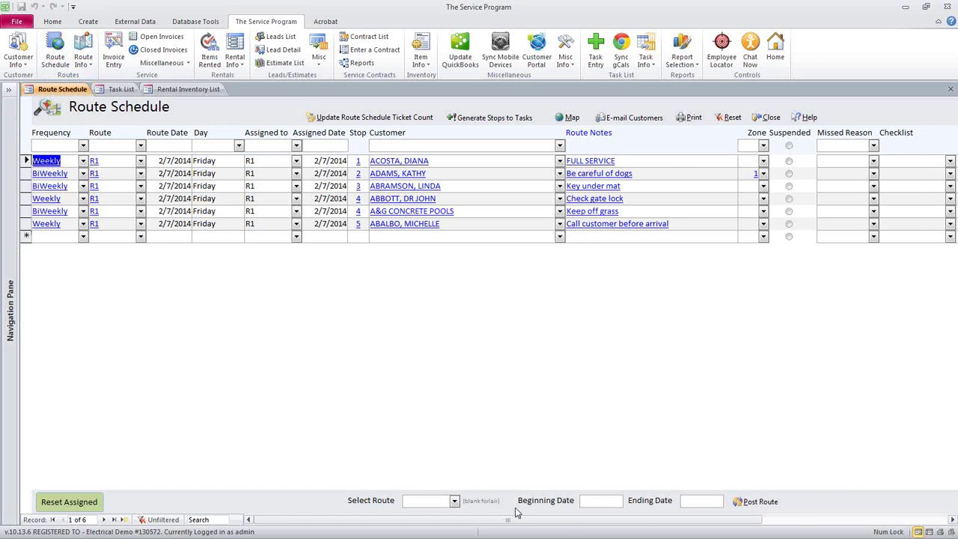
Post the route for beginning and ending date 2/7/2014, decline resetting suspended stops, and check the stops' new route dates
click(598, 503)
click(628, 500)
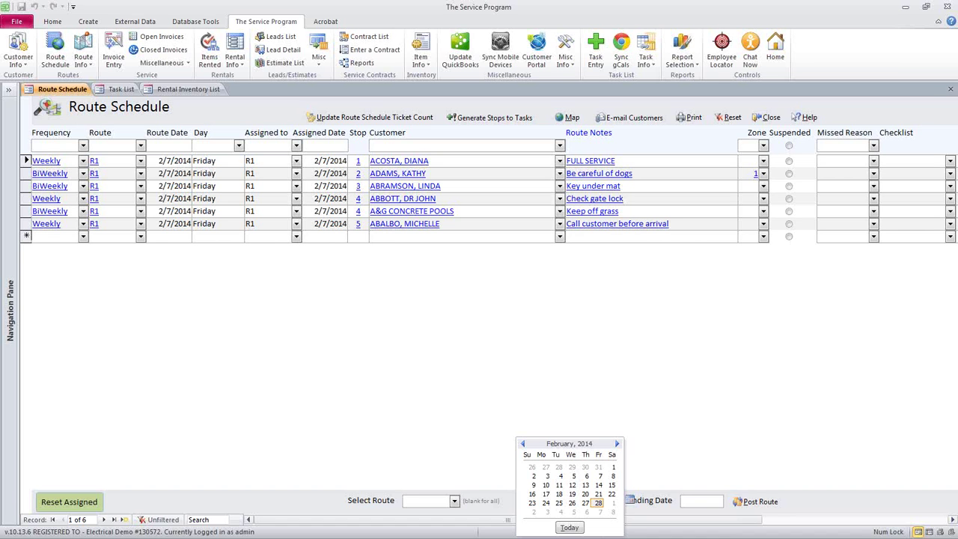
click(599, 476)
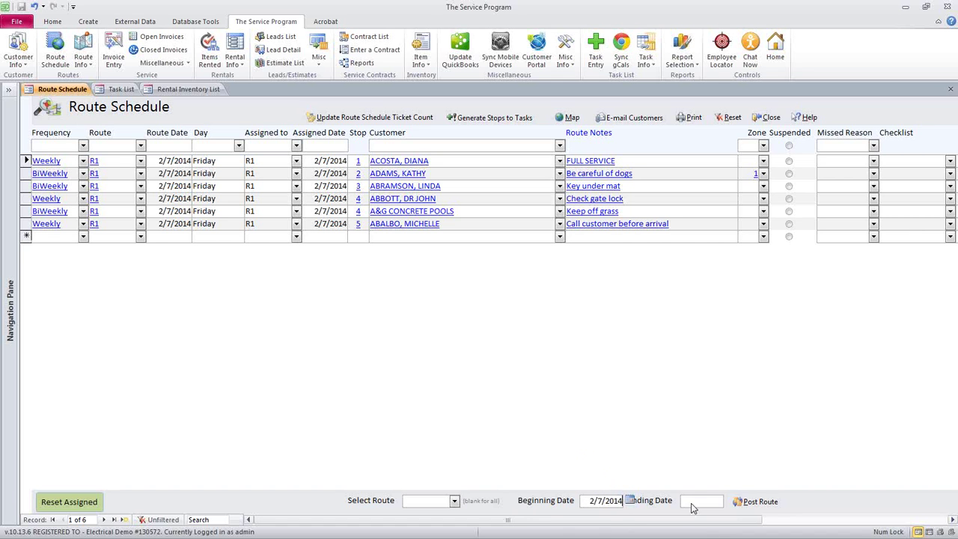
click(766, 508)
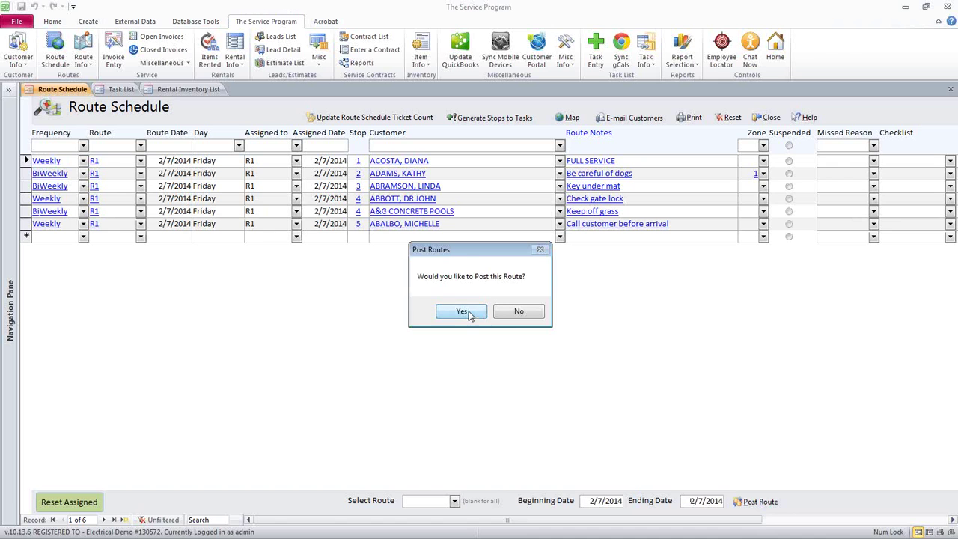
click(462, 311)
click(506, 313)
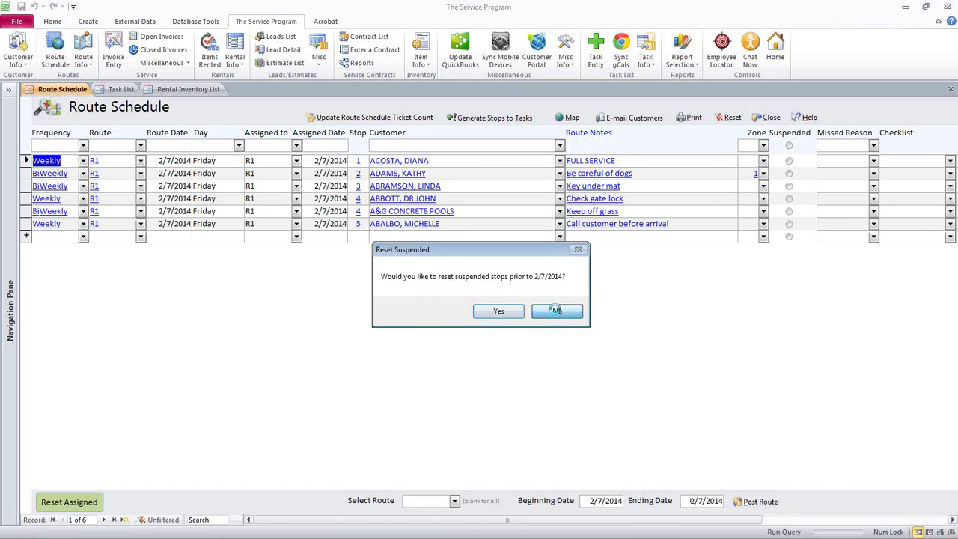
click(552, 312)
click(174, 161)
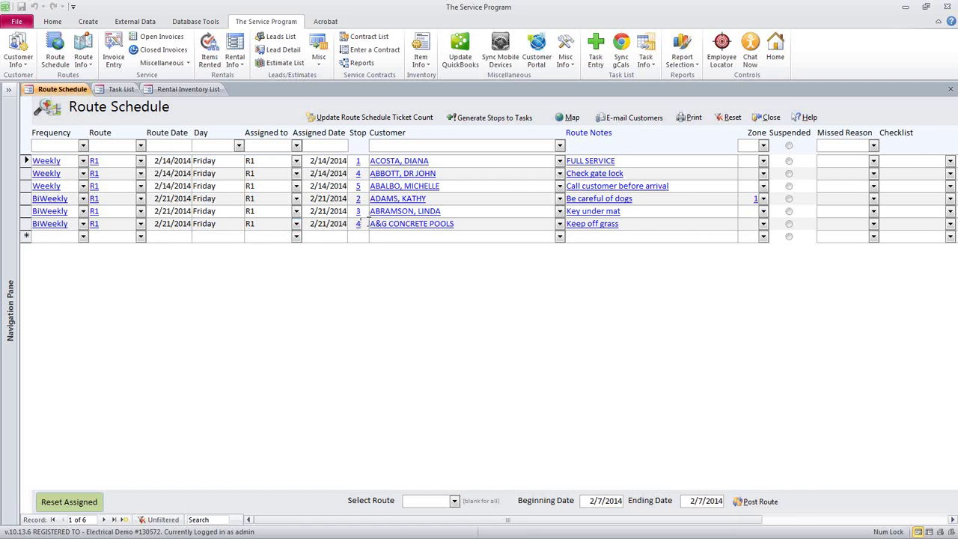
click(368, 223)
Filter the route schedule to stops assigned to R1 with the assigned date 2/14/2014
click(297, 145)
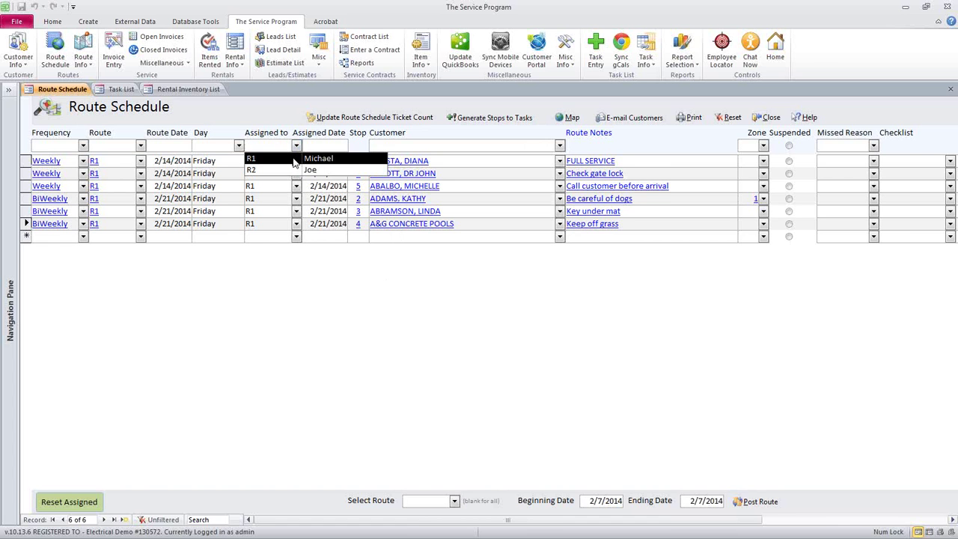
click(296, 158)
click(357, 146)
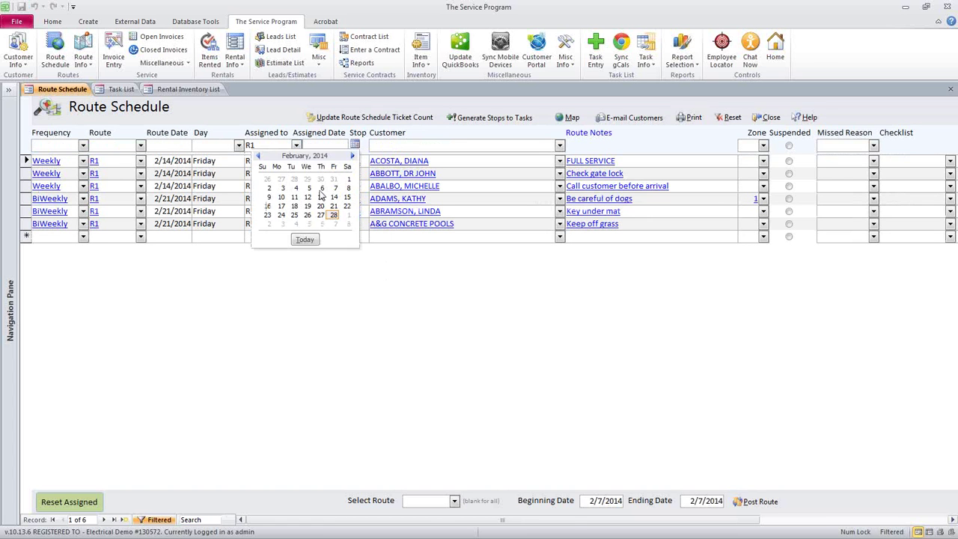
click(335, 216)
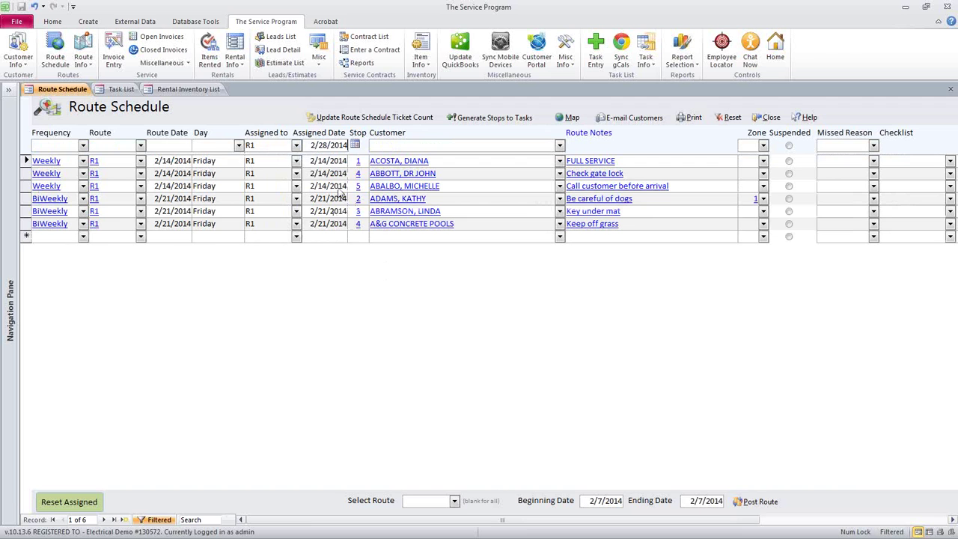
click(356, 145)
click(334, 198)
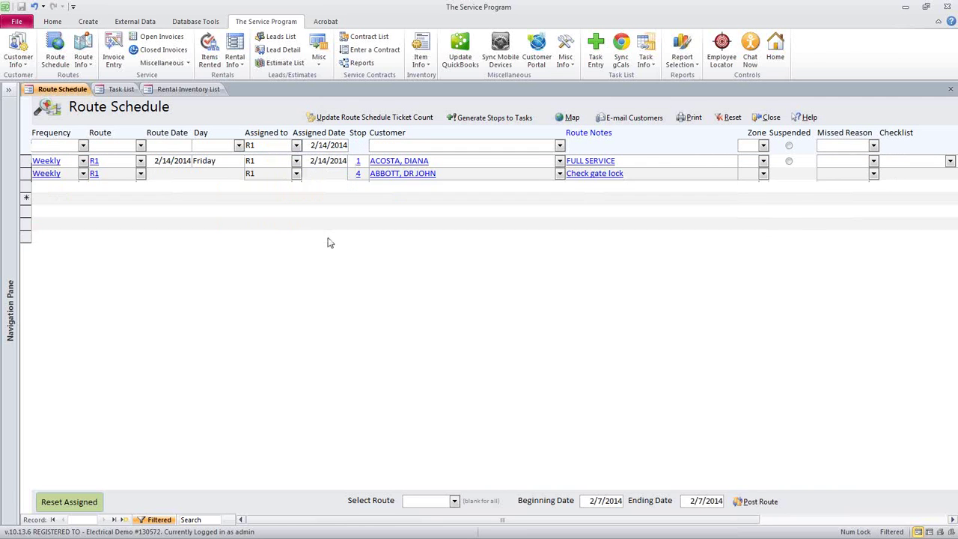
Map the filtered stops in MapPoint and optimize their order in the route planner
click(571, 119)
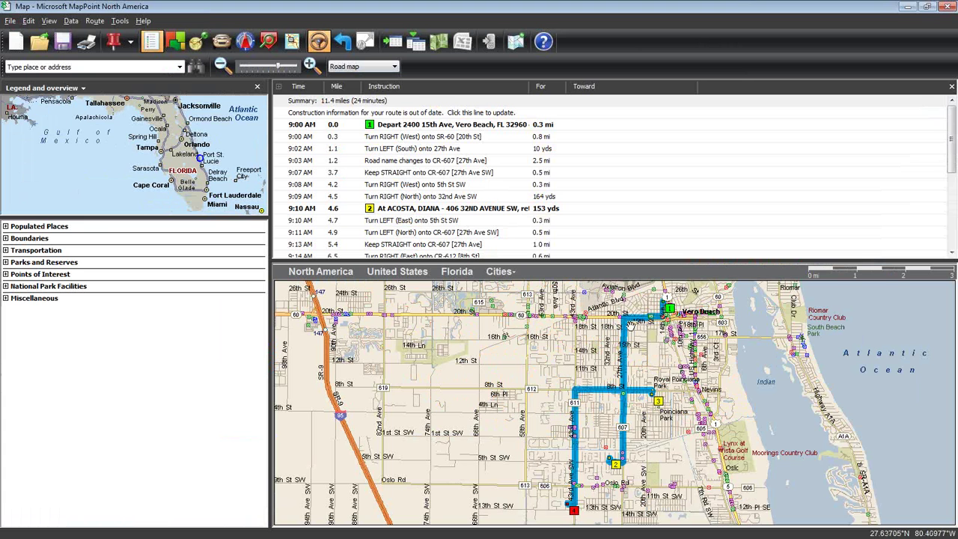
click(222, 43)
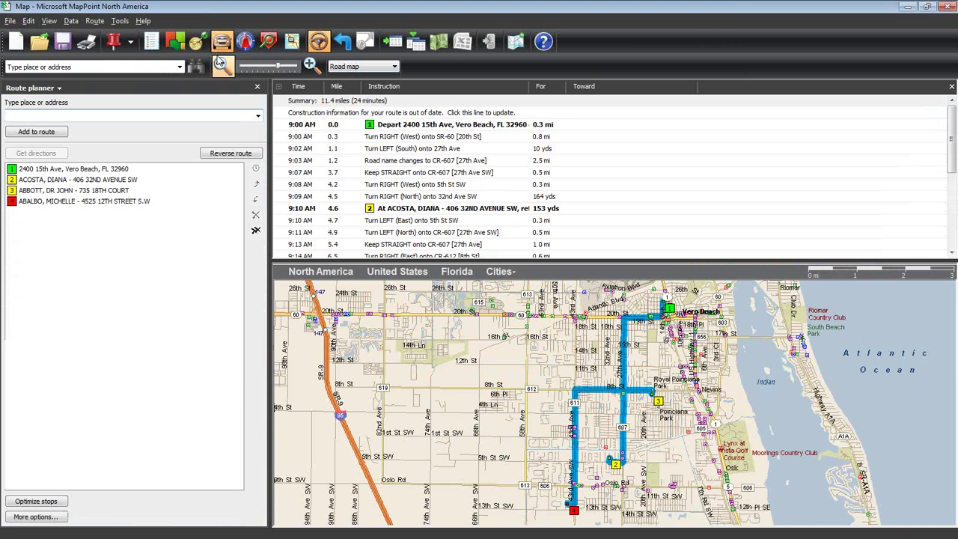
click(51, 506)
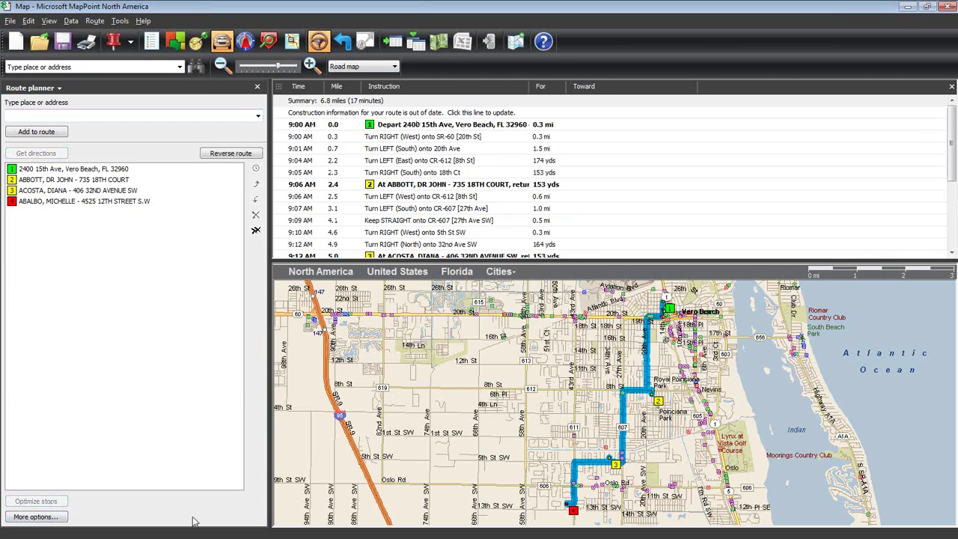
Move the map window aside to compare the optimized stop order with the route schedule, and maximize it again
double_click(460, 9)
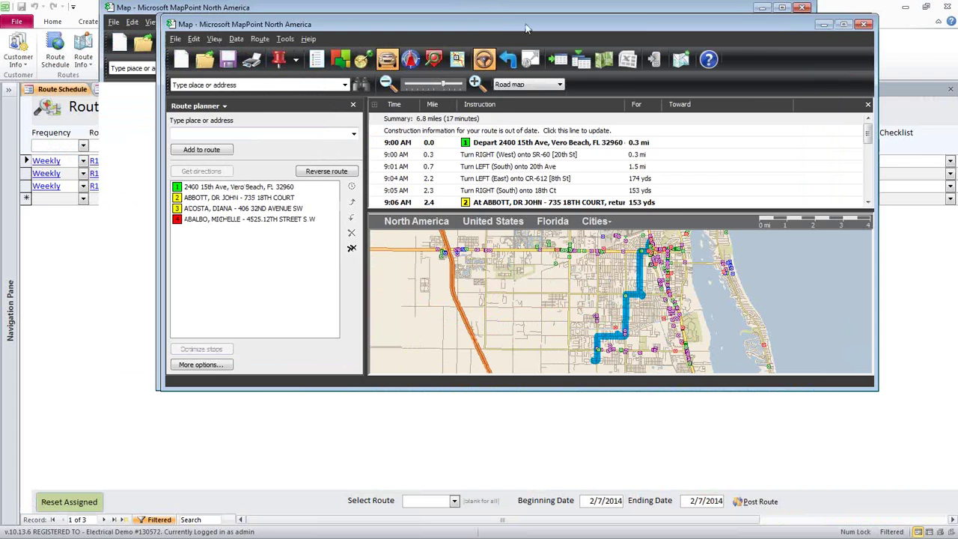
drag(682, 31, 827, 26)
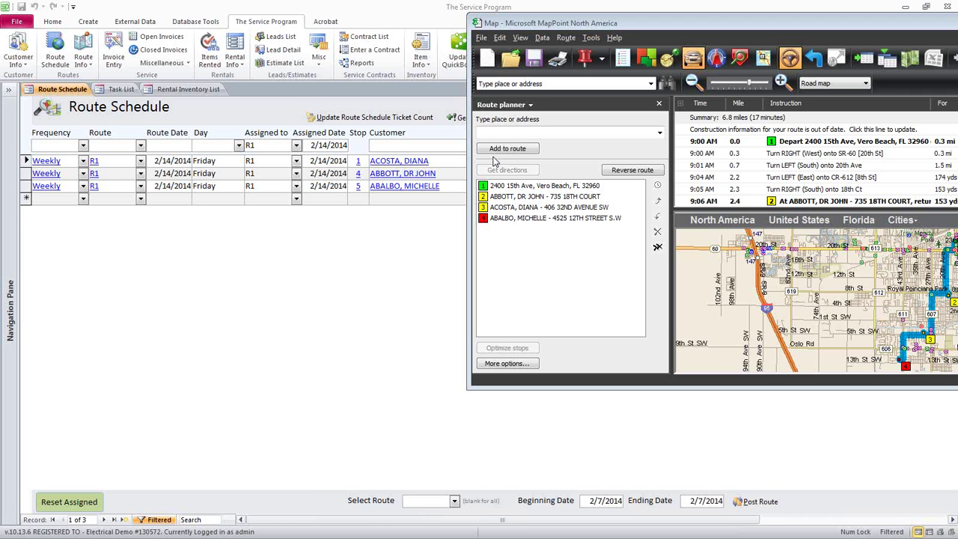
double_click(645, 17)
drag(645, 16, 269, 43)
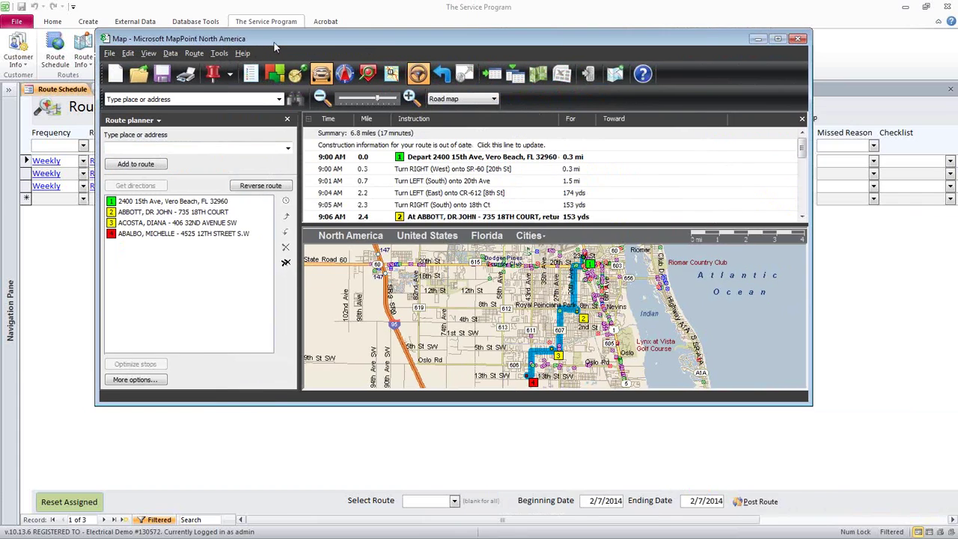
double_click(270, 43)
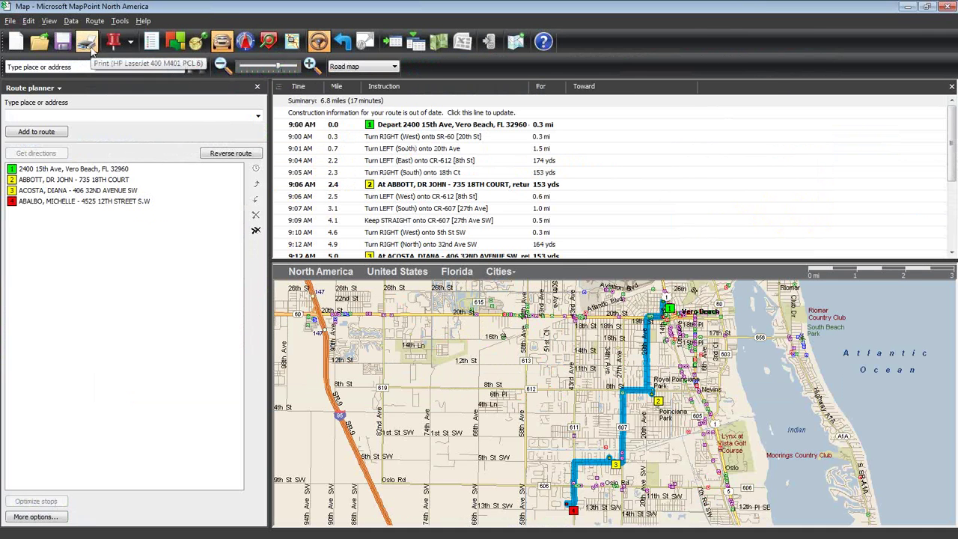
Try print settings for driving directions only, without the overview map, compare turn-by-turn maps, and close the print settings without printing
click(89, 46)
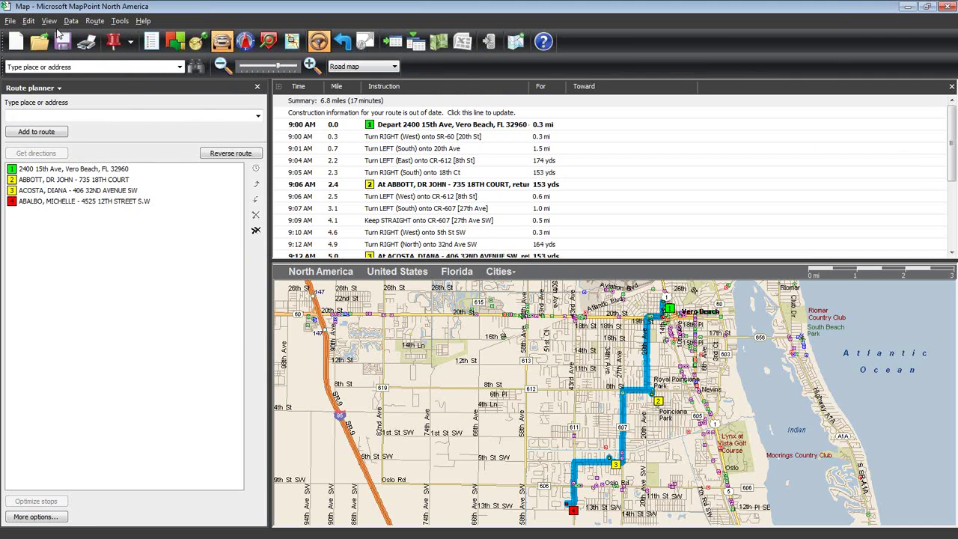
click(10, 21)
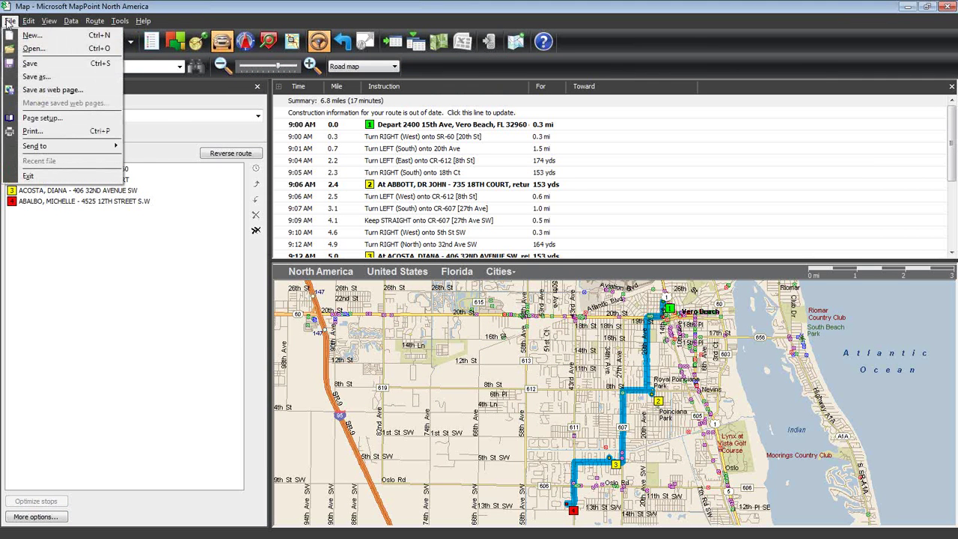
click(59, 132)
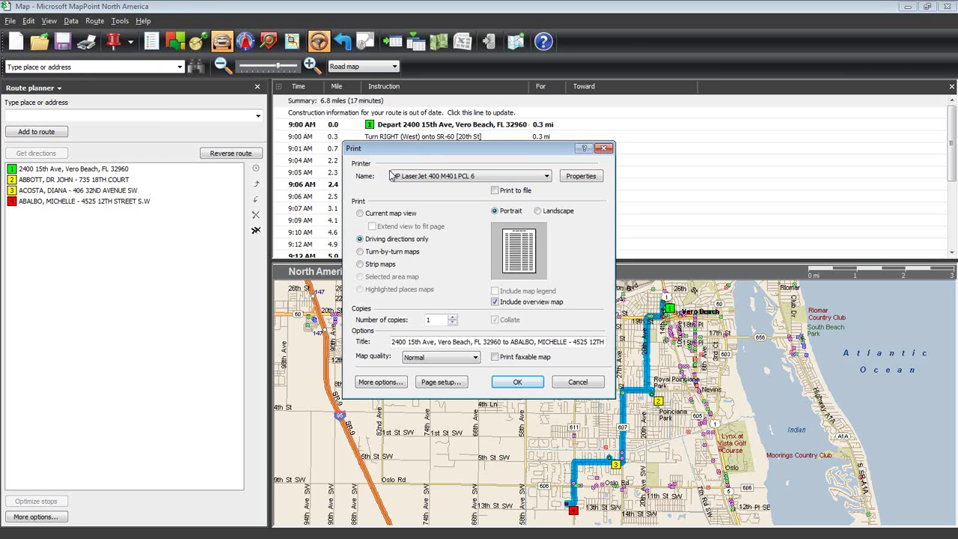
click(384, 266)
click(360, 240)
click(361, 253)
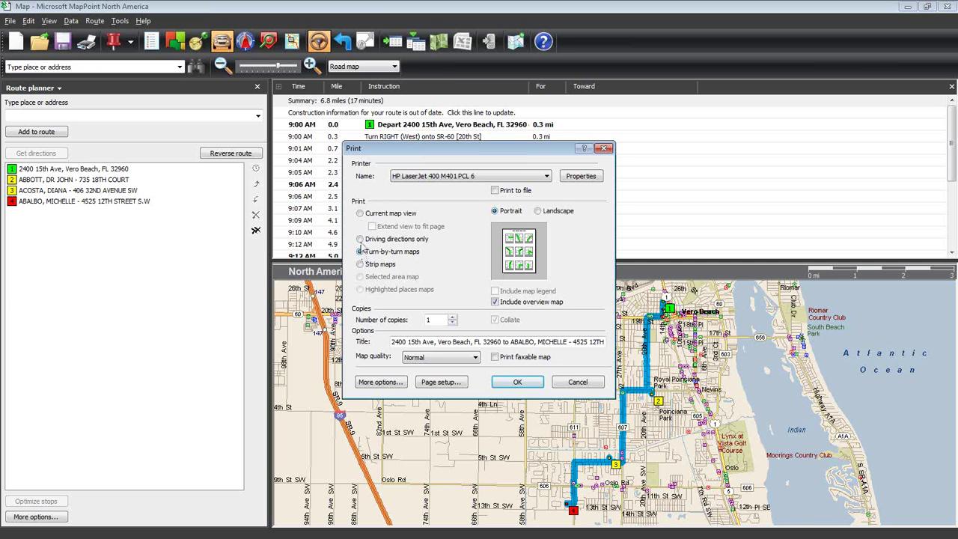
click(360, 239)
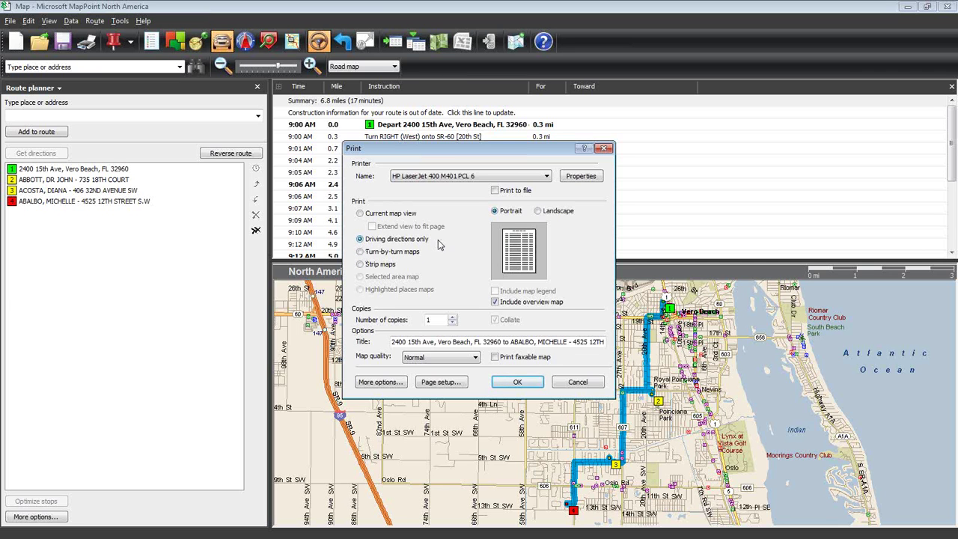
click(495, 303)
drag(392, 342, 603, 342)
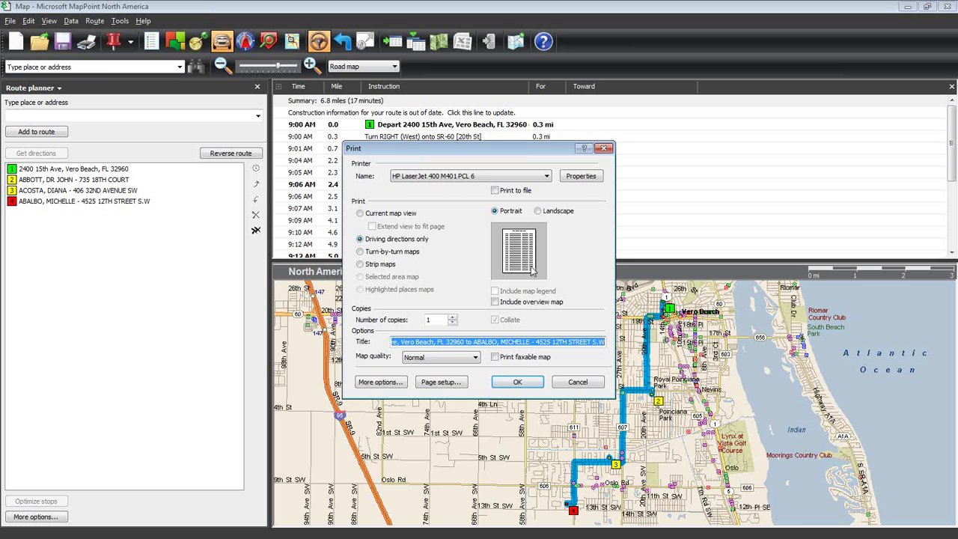
click(606, 149)
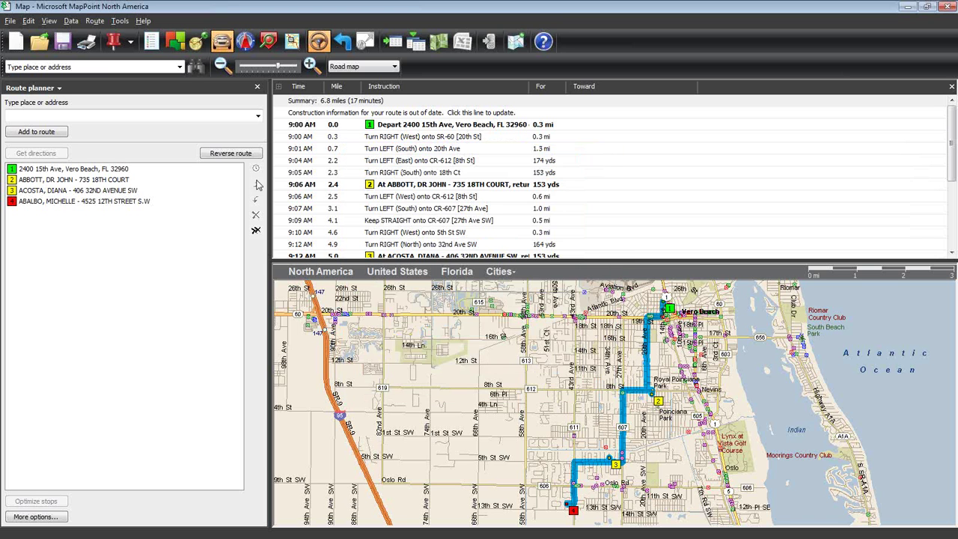
Start finding nearby places and base the search on the driving instruction for the second route stop
right_click(101, 191)
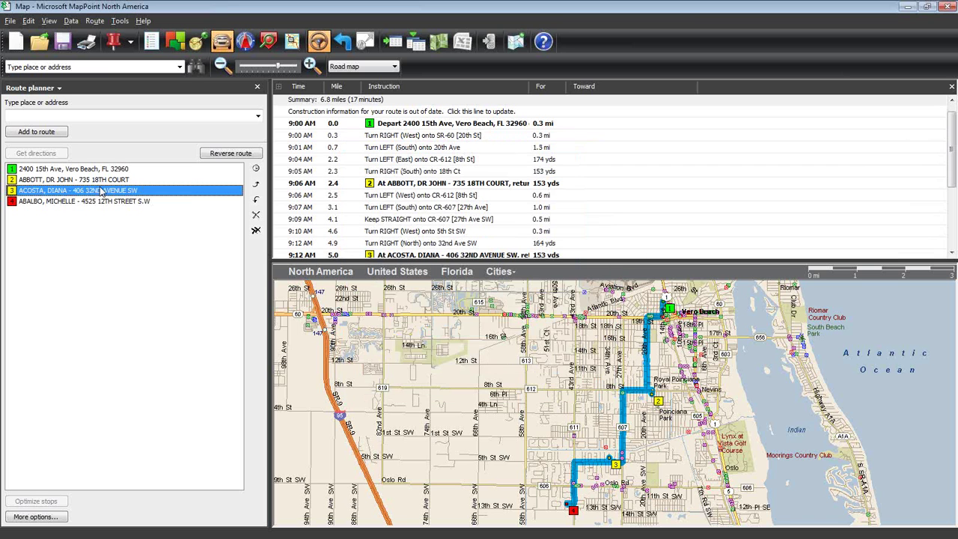
click(39, 271)
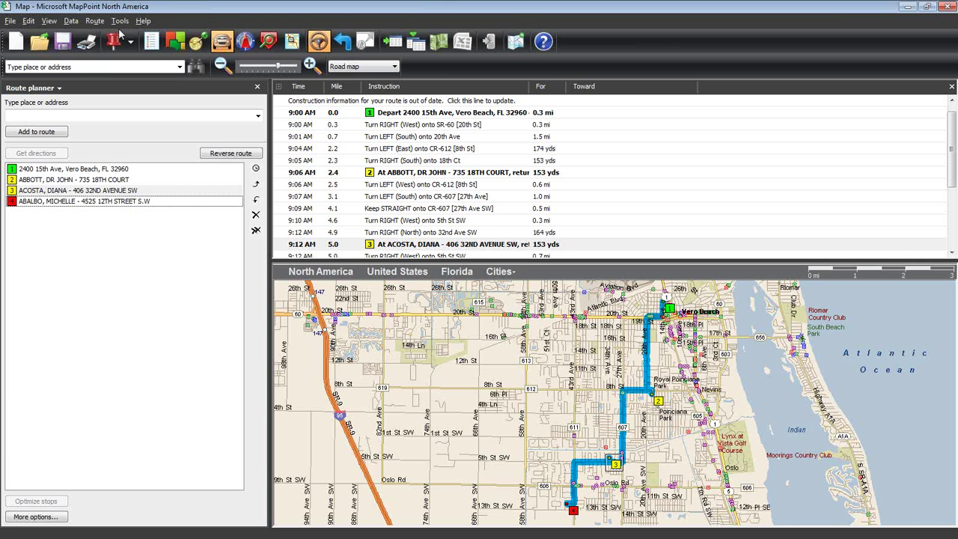
click(210, 44)
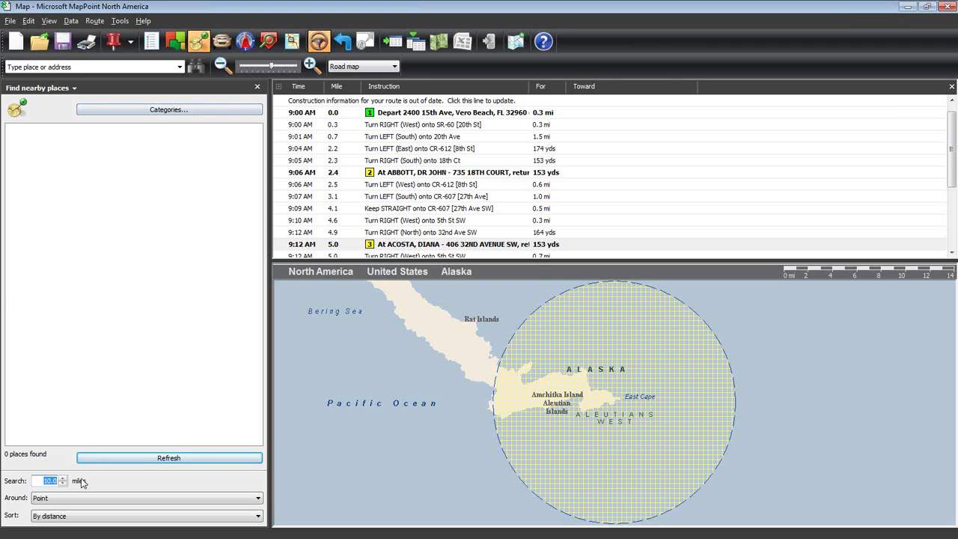
click(116, 342)
right_click(416, 171)
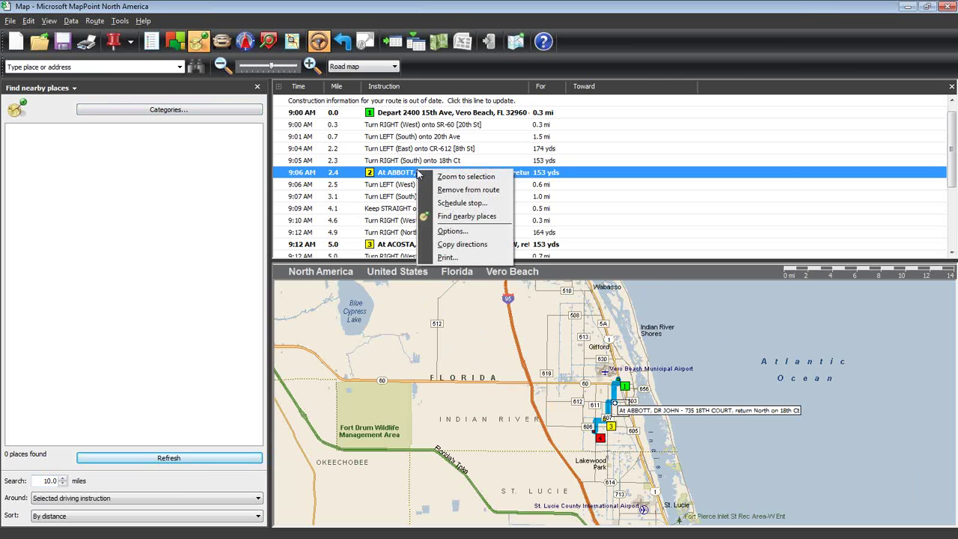
Review the restaurant and place categories, keep them all selected, and find places within 10 miles of the entire route
click(140, 109)
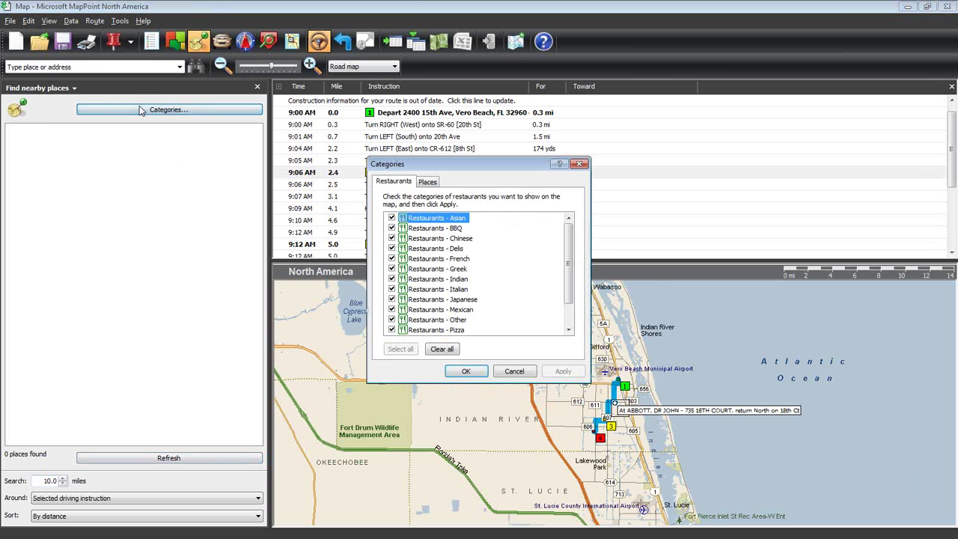
click(428, 183)
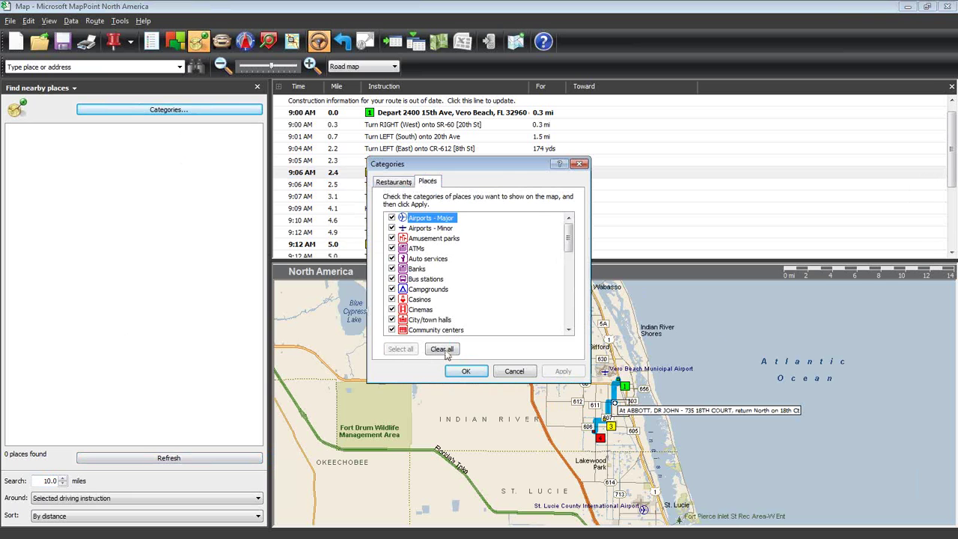
click(464, 372)
click(56, 500)
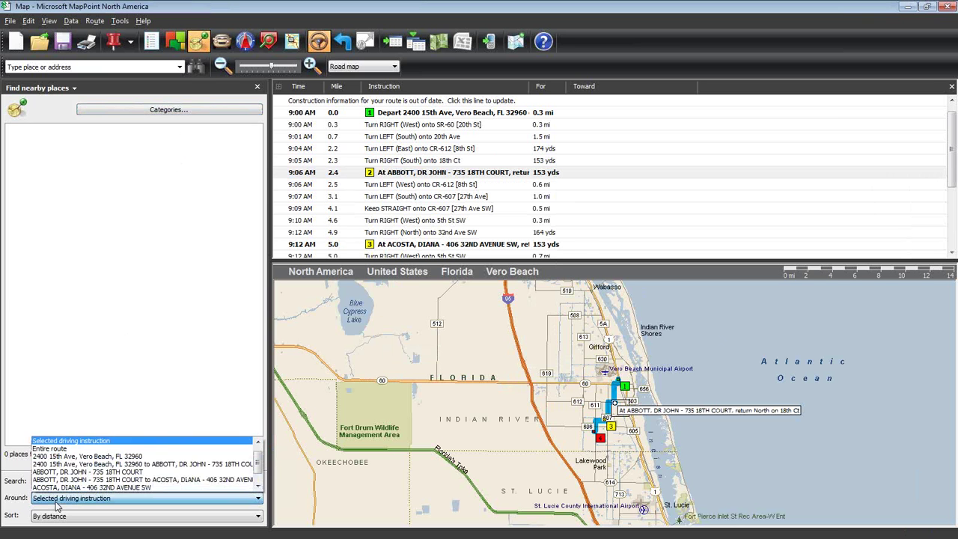
click(73, 448)
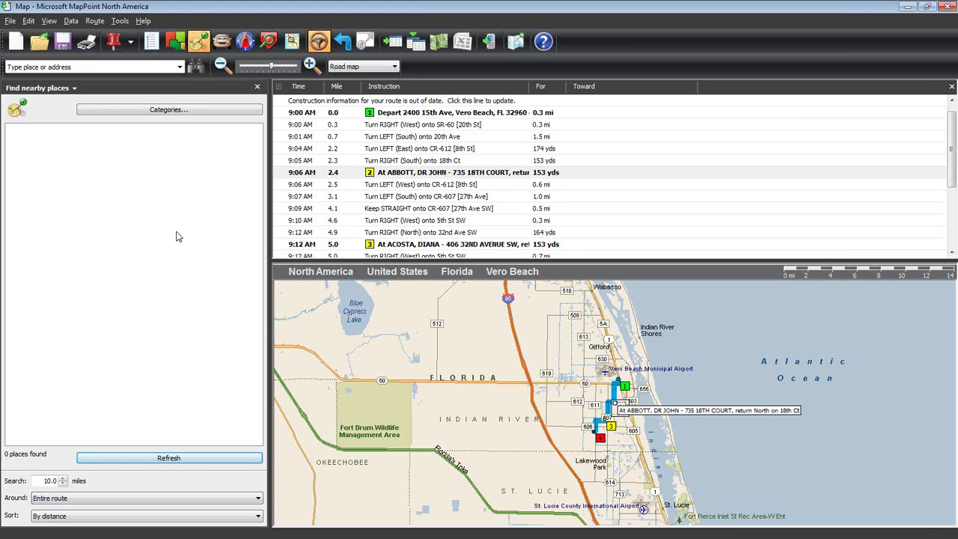
click(173, 457)
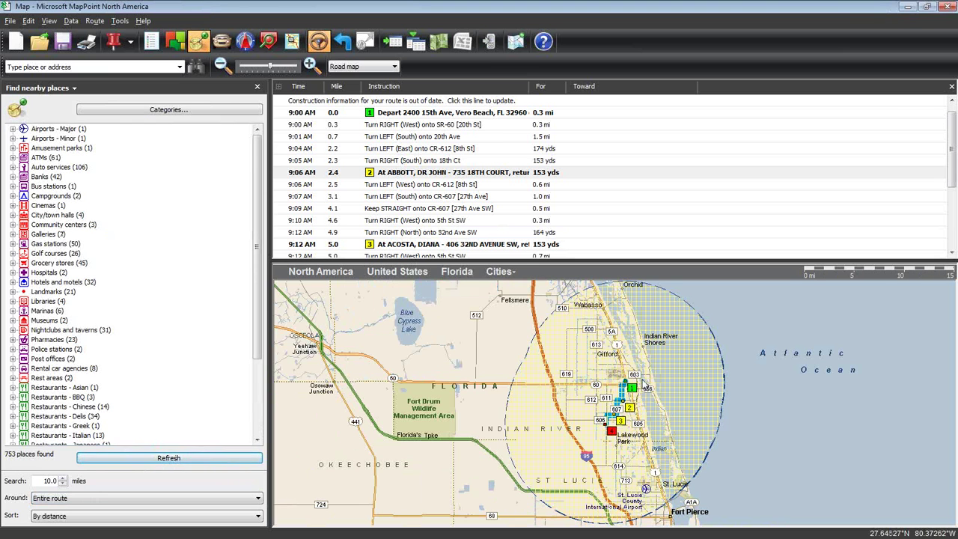
Expand the major and minor airport results, show St. Lucie County International Airport on the map, and examine the amusement parks category
click(12, 128)
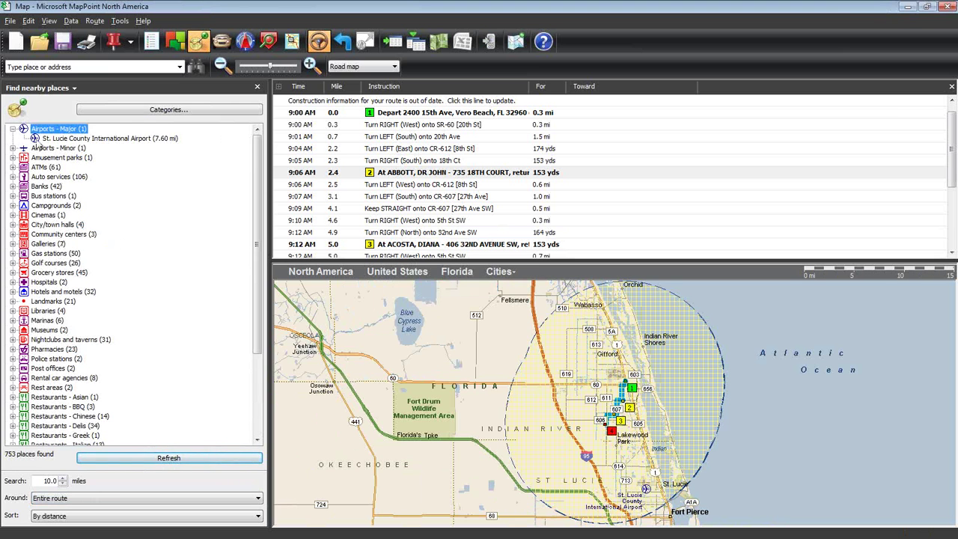
click(42, 140)
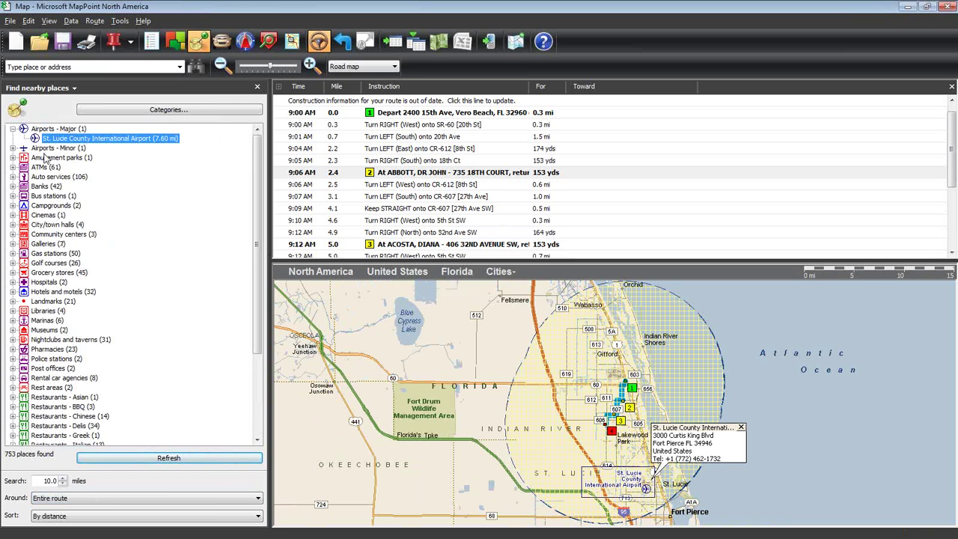
click(45, 149)
click(13, 149)
double_click(46, 158)
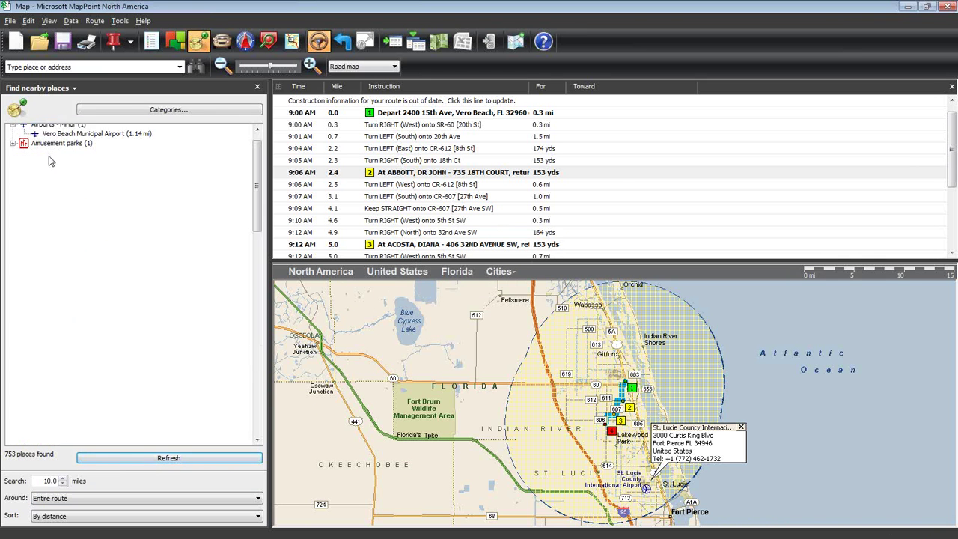
Expand the ATMs category and show several of its banks on the map, including Oculina Bank, Indian River National Bank, Southtrust Bank and Suntrust
click(49, 158)
click(54, 176)
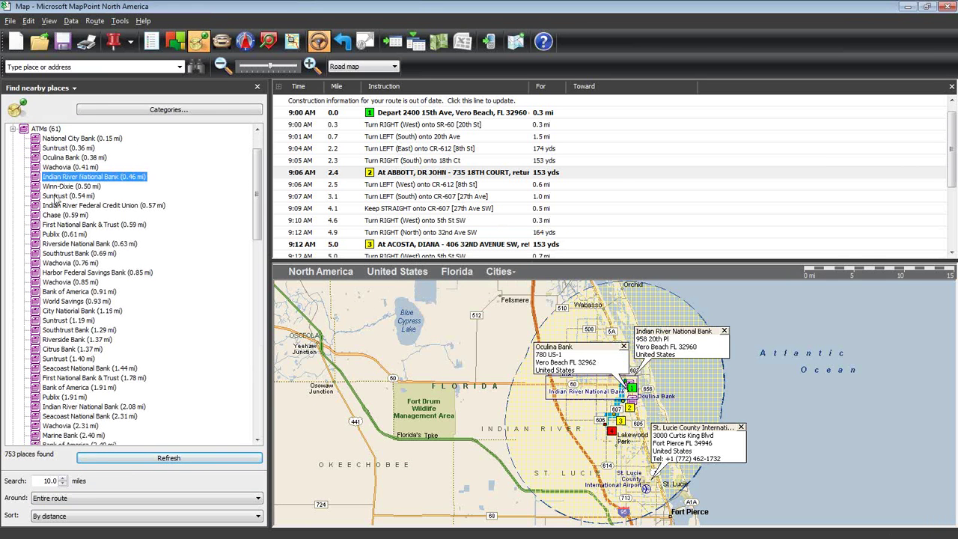
click(63, 217)
click(67, 254)
click(72, 283)
click(75, 320)
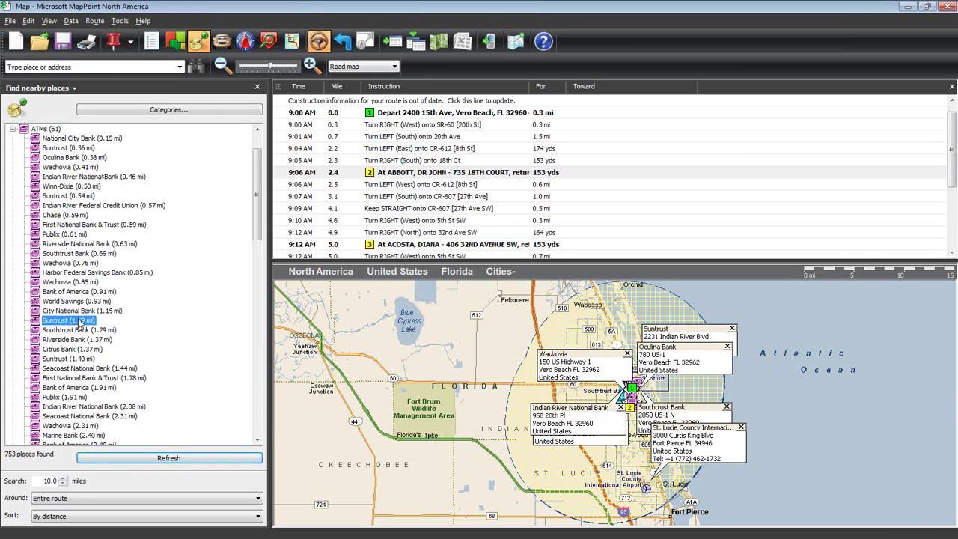
Examine the map callouts for Oculina Bank, St. Lucie County International Airport and Indian River National Bank, and select the airport on the map
click(663, 347)
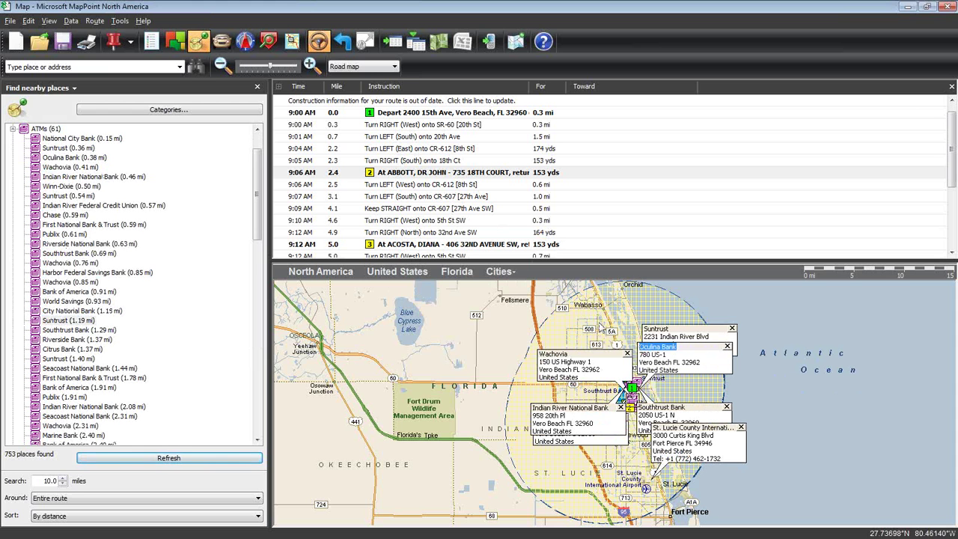
click(717, 443)
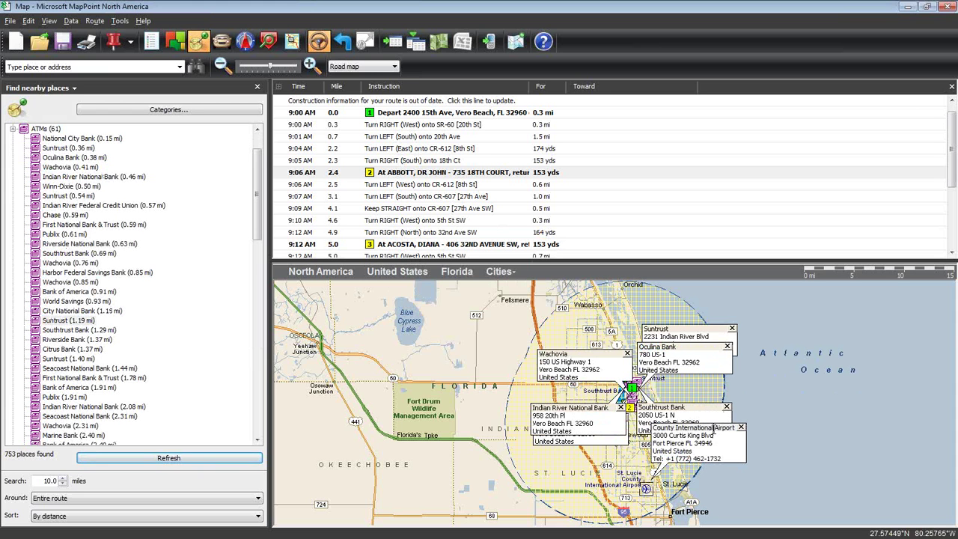
click(599, 437)
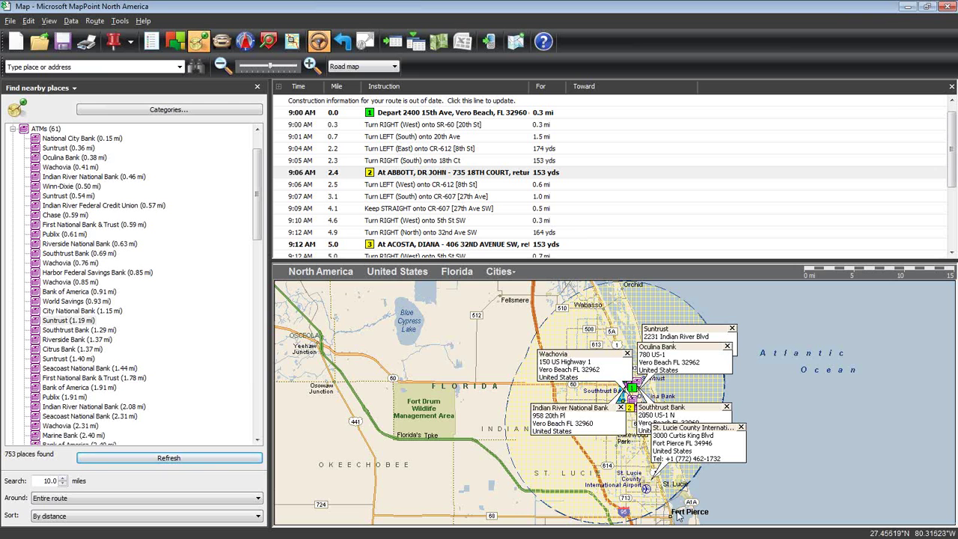
click(645, 489)
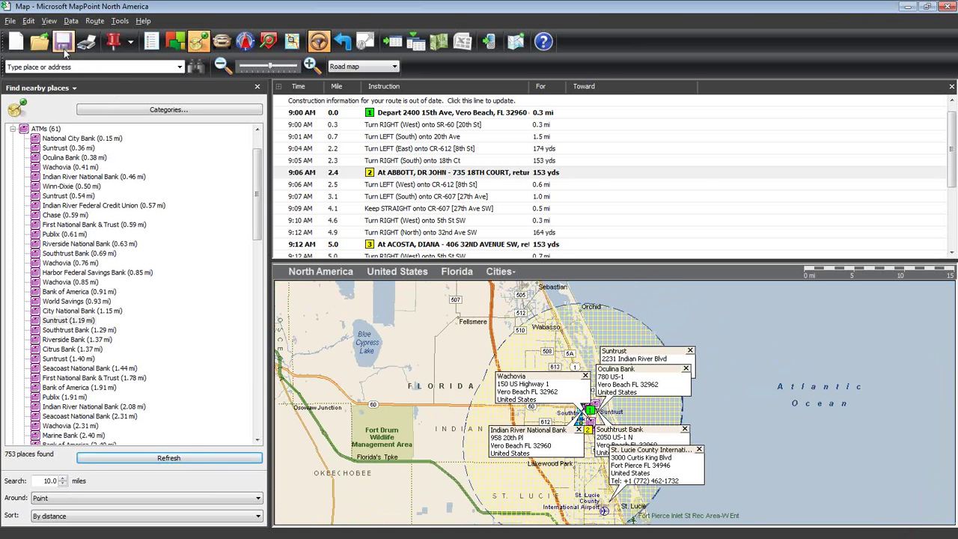
Review the print settings for driving directions, turn-by-turn maps and strip maps, and close them without printing
click(11, 20)
click(34, 131)
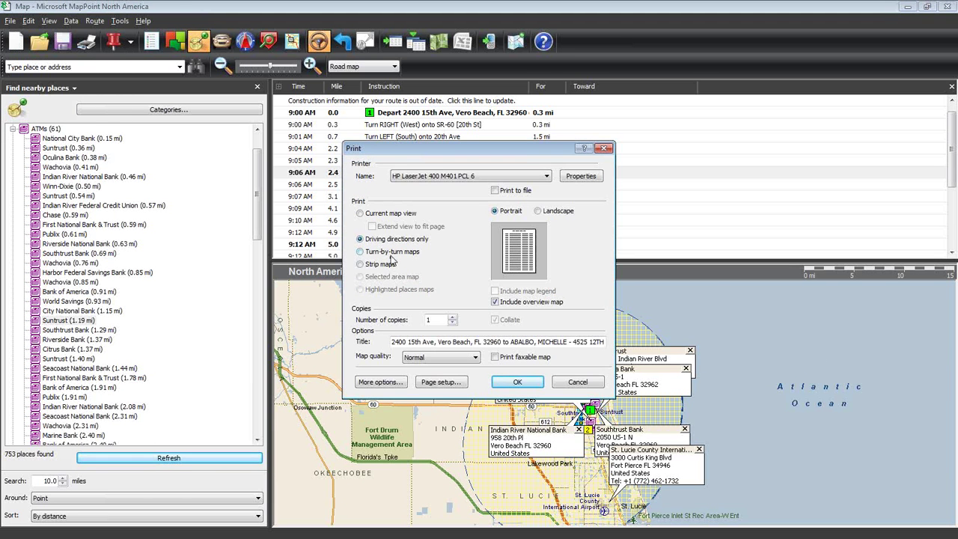
click(590, 387)
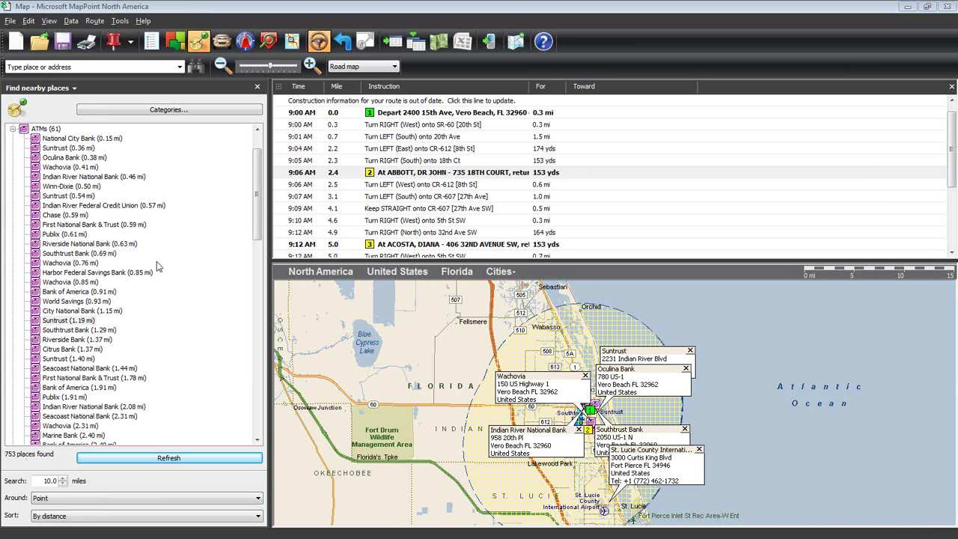
drag(262, 175, 264, 143)
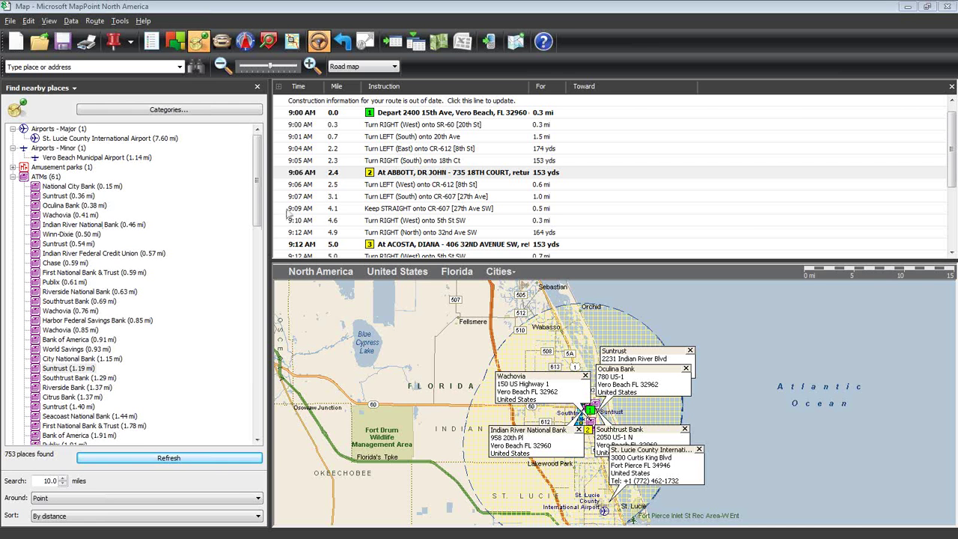
scroll(256, 186, down, 2)
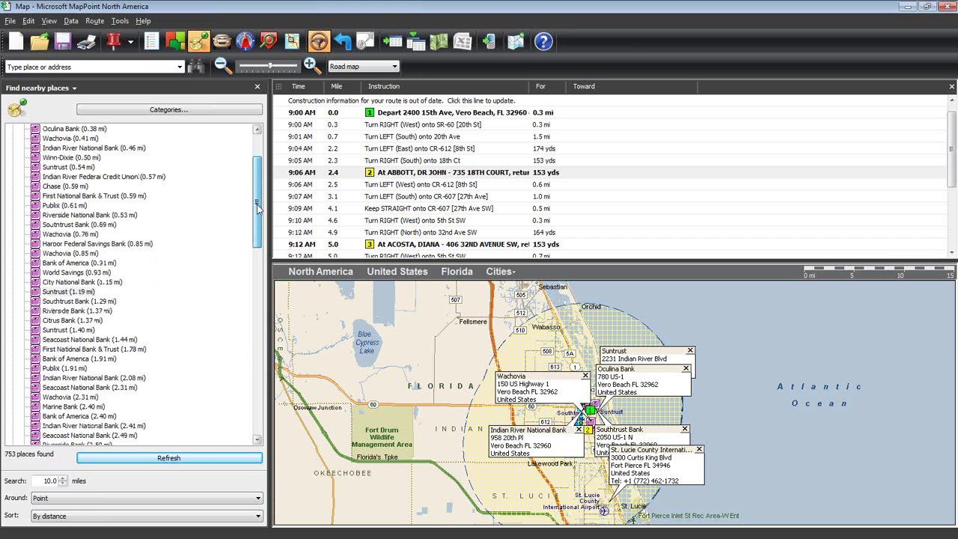
scroll(256, 186, up, 2)
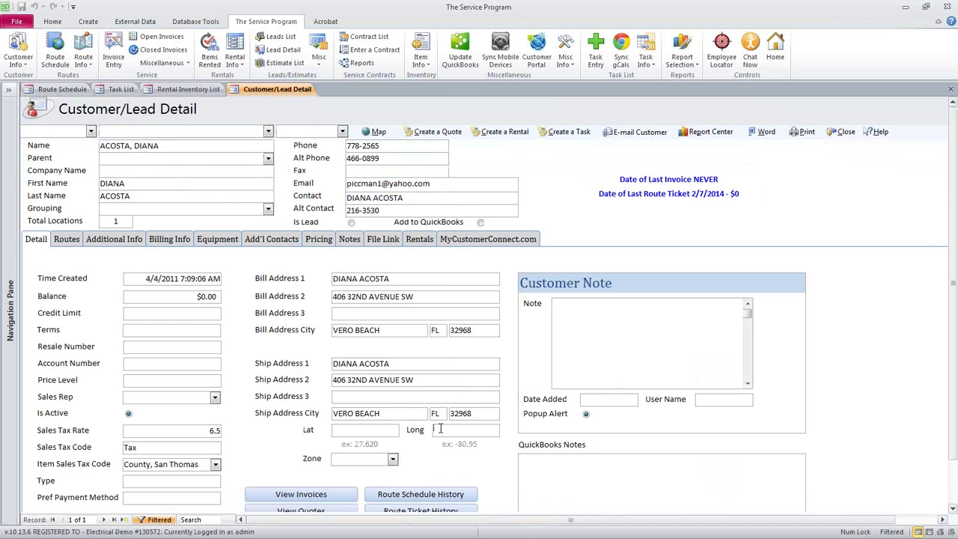
Switch to The Service Program and examine the street line of the customer's shipping address and the empty latitude and longitude fields
click(419, 382)
drag(420, 382, 348, 380)
click(367, 434)
click(449, 434)
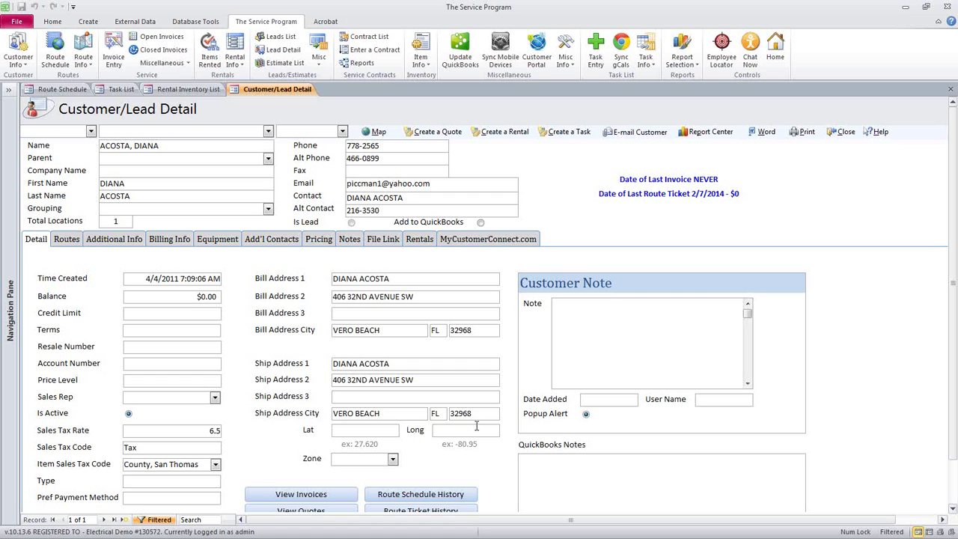